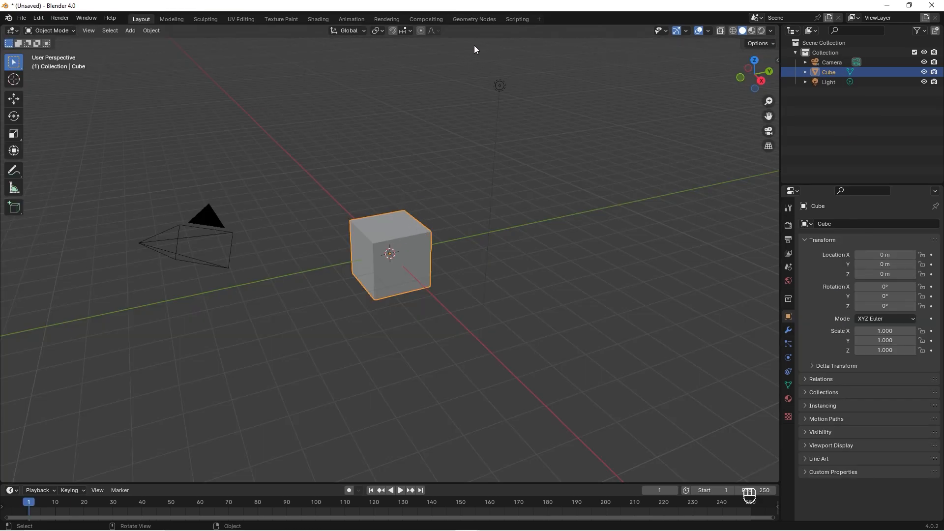
Open the Geometry Nodes workspace, view the cube from the front, and create a new node tree with the group input and output spread apart
{"action": "left_click", "coordinate": [469, 19]}
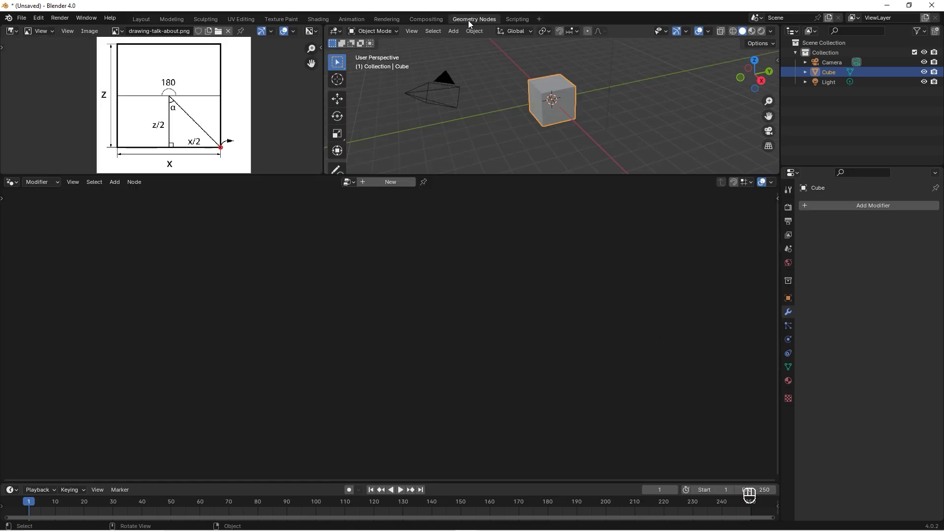
{"action": "left_click", "coordinate": [740, 78]}
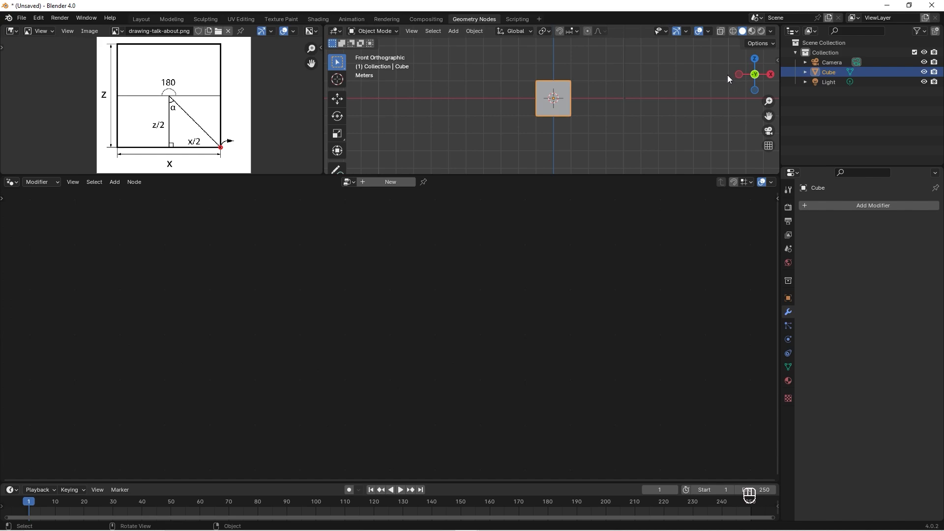
{"action": "left_click", "coordinate": [391, 182]}
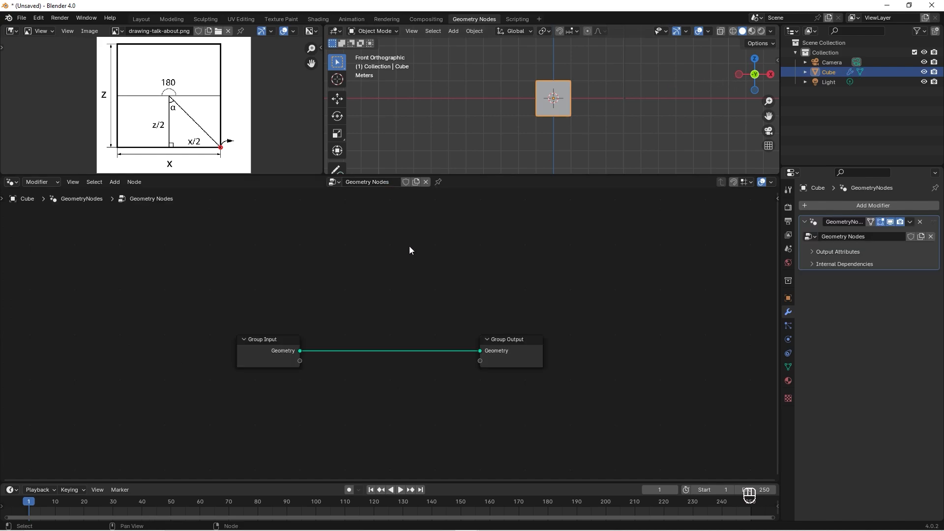
{"action": "left_click_drag", "start_coordinate": [292, 340], "coordinate": [157, 331]}
{"action": "left_click_drag", "start_coordinate": [515, 341], "coordinate": [600, 332]}
{"action": "middle_click_drag", "start_coordinate": [489, 294], "coordinate": [539, 268]}
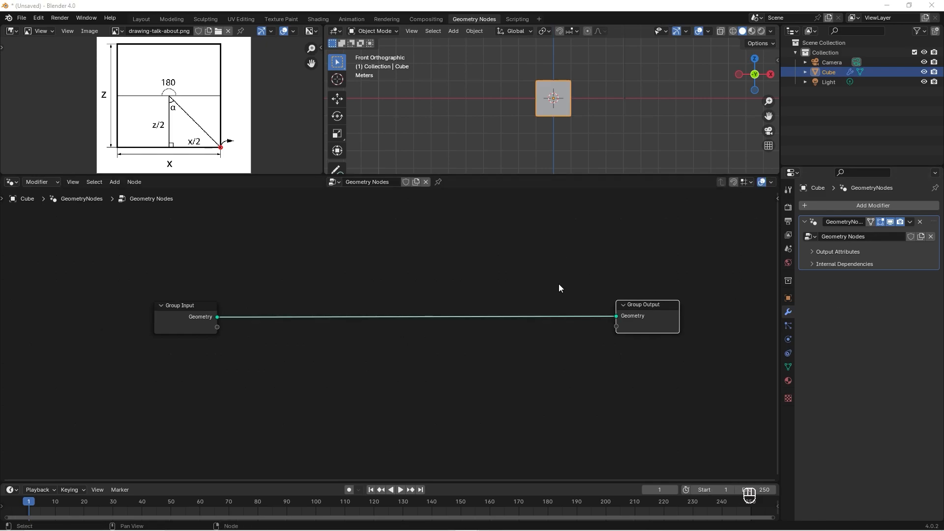
Insert a Set Position node between Group Input and Group Output, and move Group Input farther away from it
{"action": "key", "text": "shift+a"}
{"action": "type", "text": "set"}
{"action": "key", "text": "Down"}
{"action": "key", "text": "Return"}
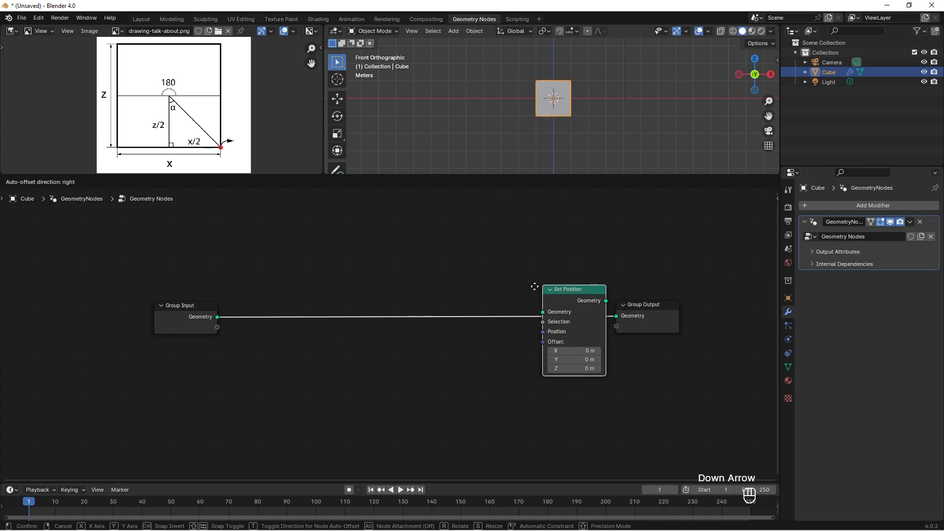
{"action": "left_click", "coordinate": [543, 285]}
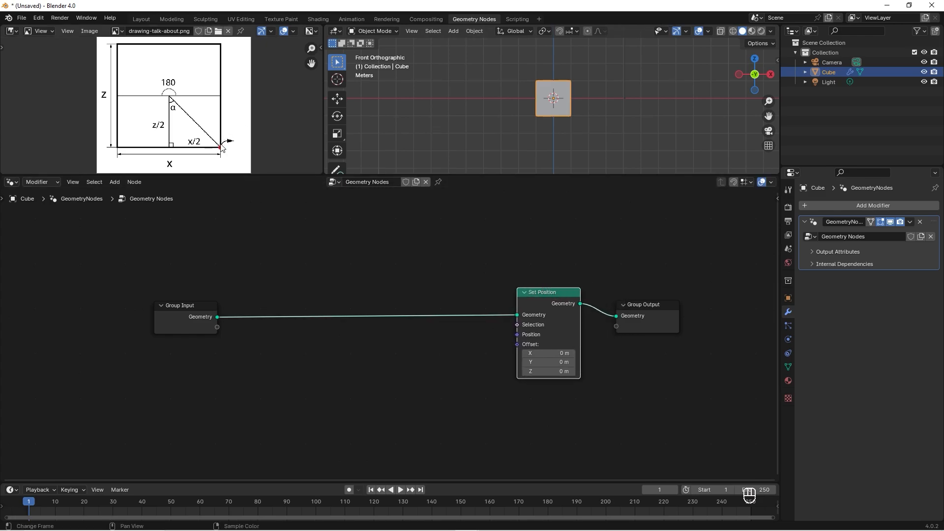
{"action": "left_click_drag", "start_coordinate": [206, 309], "coordinate": [123, 294]}
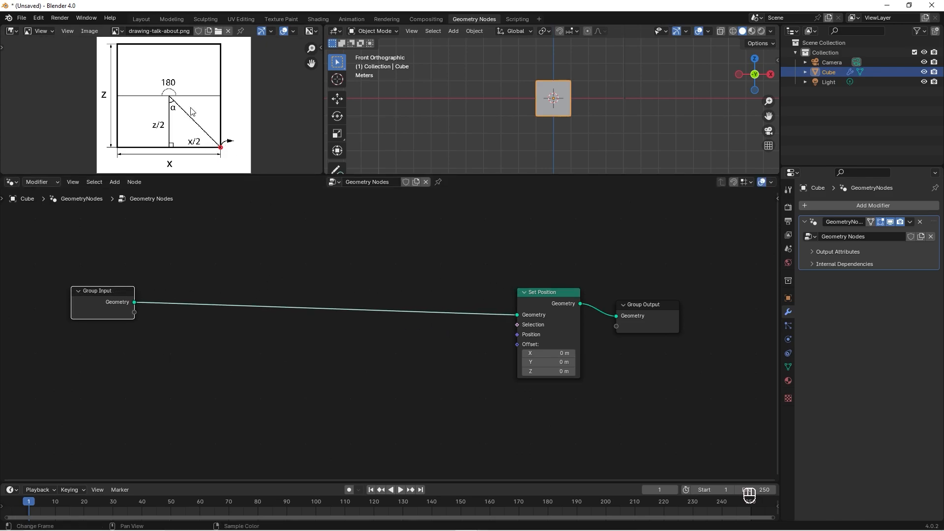
Add a Scene Time node below the Group Input node
{"action": "left_click", "coordinate": [333, 356]}
{"action": "key", "text": "shift+a"}
{"action": "left_click", "coordinate": [314, 341]}
{"action": "type", "text": "tim"}
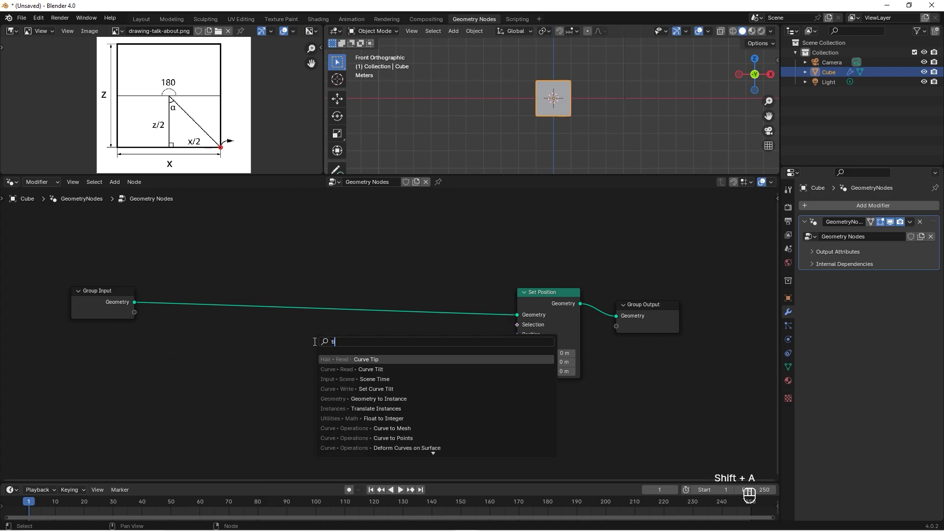
{"action": "key", "text": "Return"}
{"action": "left_click", "coordinate": [114, 404]}
Add a Vector Rotate node and connect its Vector output to the Position input of Set Position
{"action": "key", "text": "shift+a"}
{"action": "key", "text": "shift+a"}
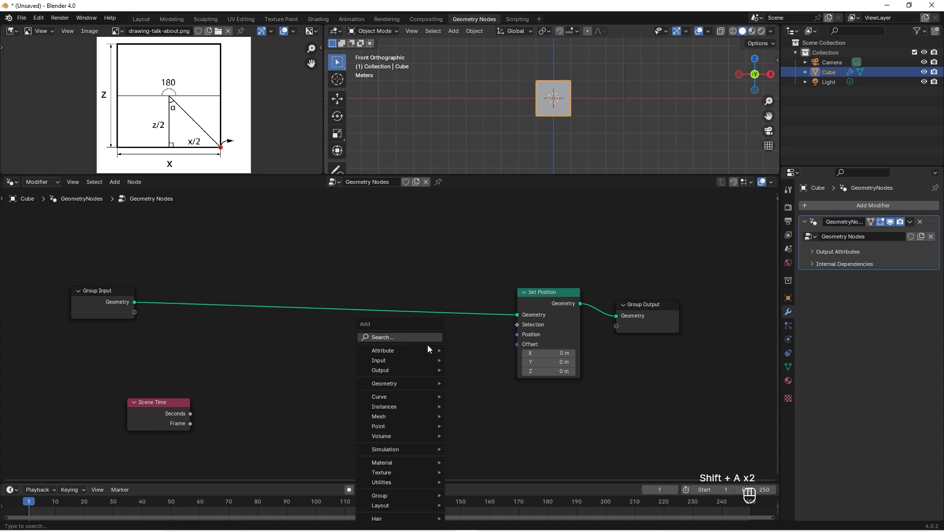
{"action": "left_click", "coordinate": [427, 343]}
{"action": "type", "text": "vec"}
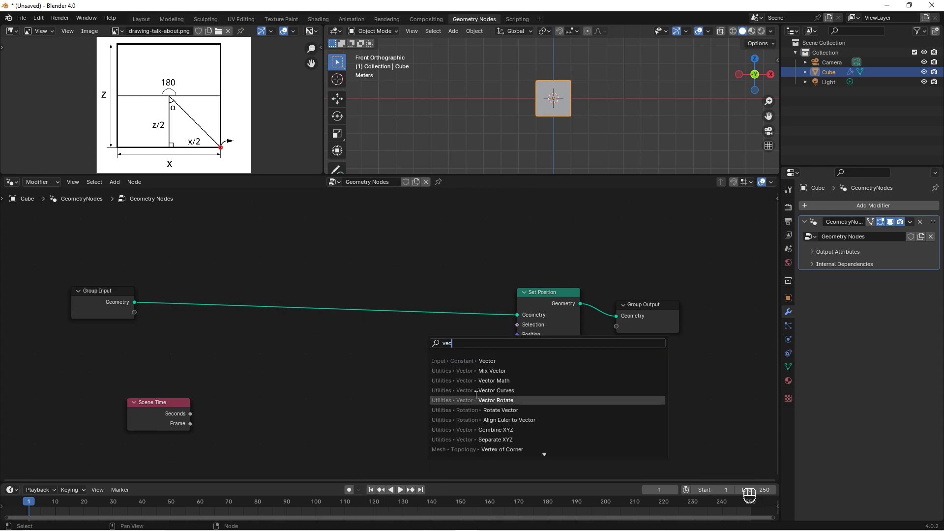
{"action": "left_click", "coordinate": [472, 400]}
{"action": "left_click_drag", "start_coordinate": [441, 355], "coordinate": [517, 335]}
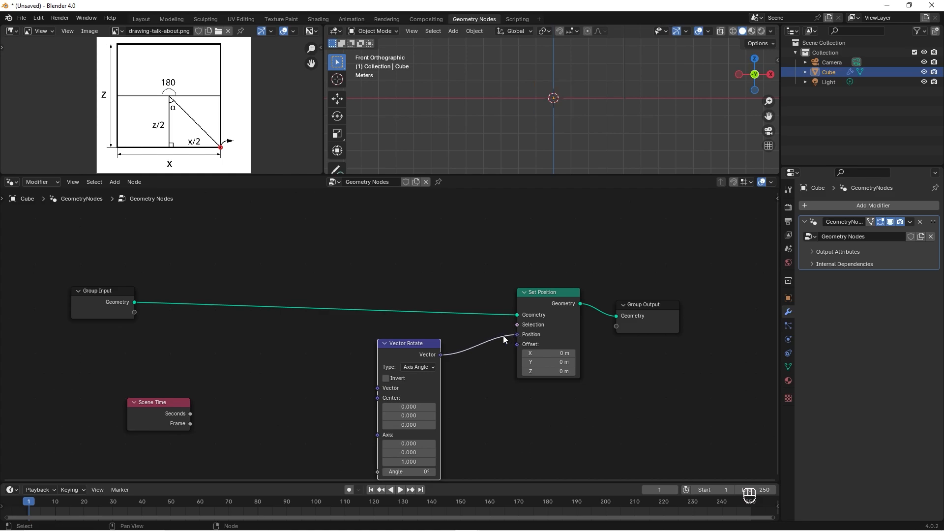
Add a Position node and connect it to the Vector input of Vector Rotate
{"action": "key", "text": "shift+a"}
{"action": "left_click", "coordinate": [337, 335]}
{"action": "type", "text": "po"}
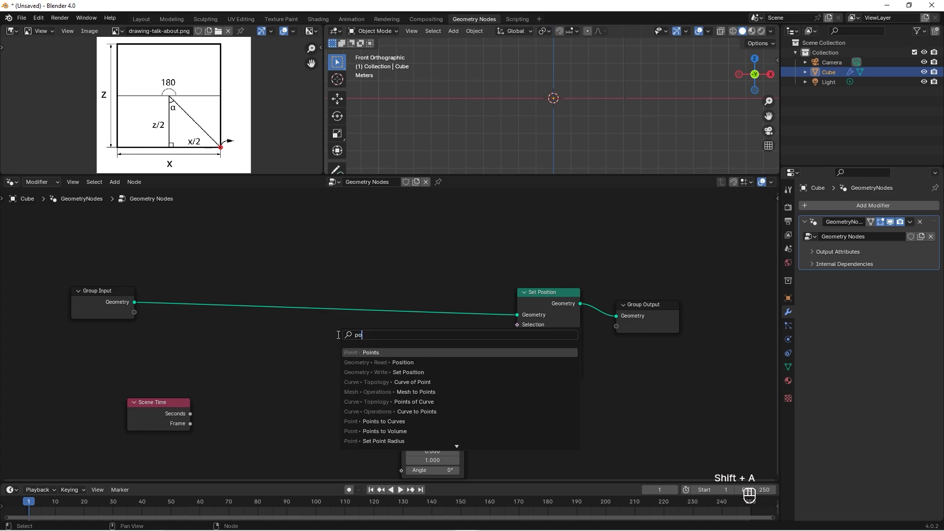
{"action": "key", "text": "Down"}
{"action": "key", "text": "Return"}
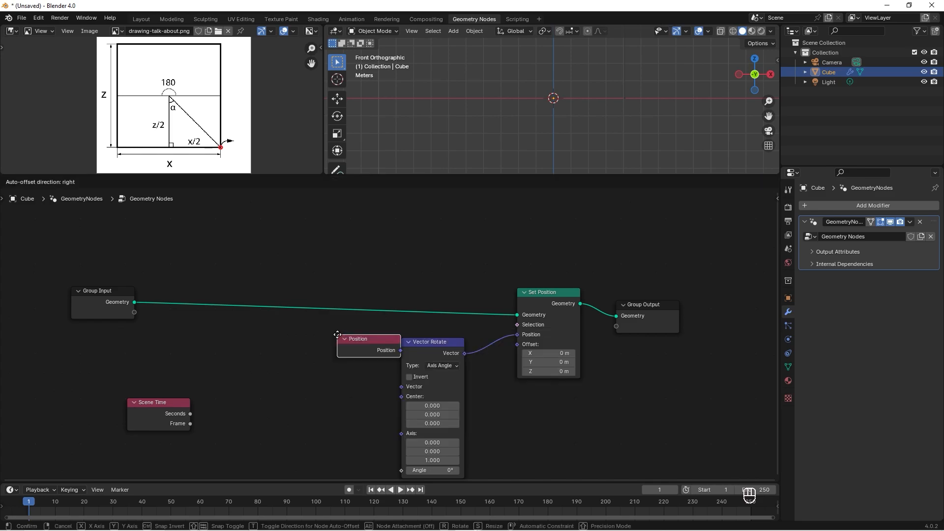
{"action": "left_click", "coordinate": [350, 354]}
{"action": "left_click_drag", "start_coordinate": [358, 354], "coordinate": [403, 388]}
{"action": "left_click_drag", "start_coordinate": [435, 342], "coordinate": [442, 330]}
Connect the Seconds output of Scene Time to the Angle input of Vector Rotate and reposition the Scene Time node
{"action": "middle_click_drag", "start_coordinate": [307, 389], "coordinate": [339, 343]}
{"action": "left_click_drag", "start_coordinate": [212, 354], "coordinate": [441, 413]}
{"action": "mouse_move", "coordinate": [144, 362]}
{"action": "left_mouse_down"}
{"action": "mouse_move", "coordinate": [129, 369]}
{"action": "mouse_move", "coordinate": [136, 376]}
{"action": "left_mouse_up"}
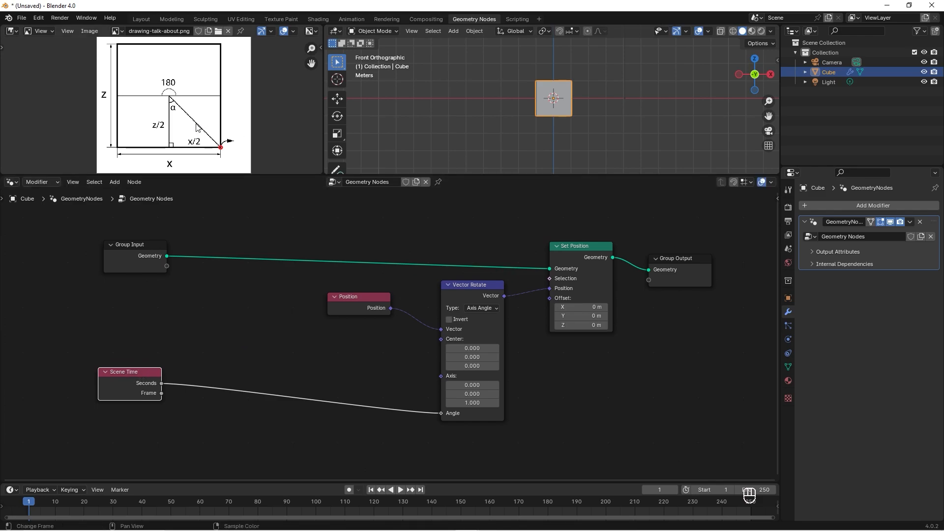
{"action": "left_click_drag", "start_coordinate": [144, 372], "coordinate": [139, 379]}
Insert a Math node between Scene Time and Vector Rotate, set to Multiply with a value of 90
{"action": "left_click", "coordinate": [253, 360]}
{"action": "key", "text": "shift+a"}
{"action": "mouse_move", "coordinate": [249, 359]}
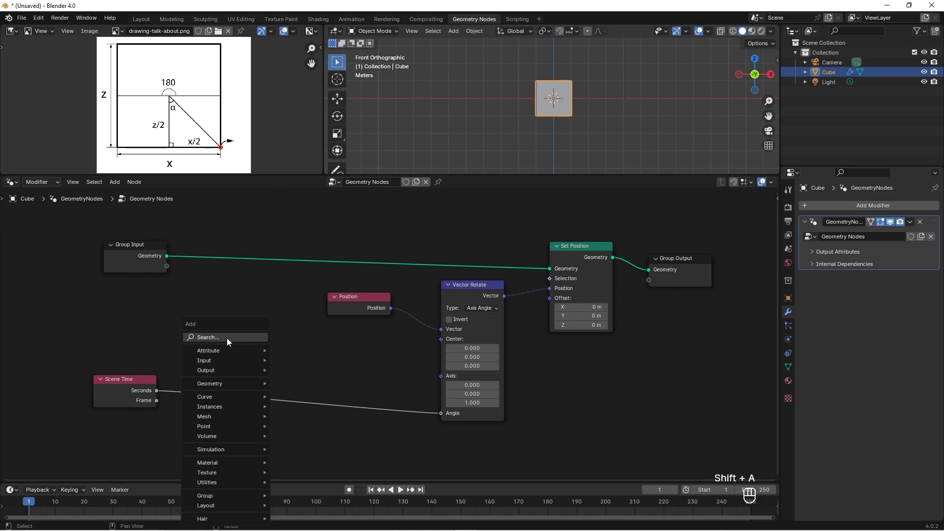
{"action": "left_click", "coordinate": [226, 338]}
{"action": "type", "text": "math"}
{"action": "key", "text": "Return"}
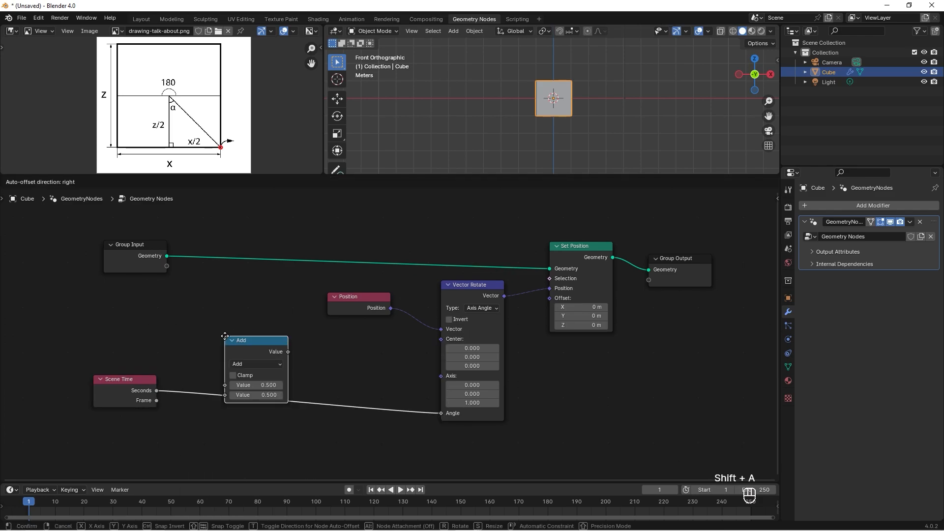
{"action": "left_click", "coordinate": [300, 385]}
{"action": "left_click", "coordinate": [301, 381]}
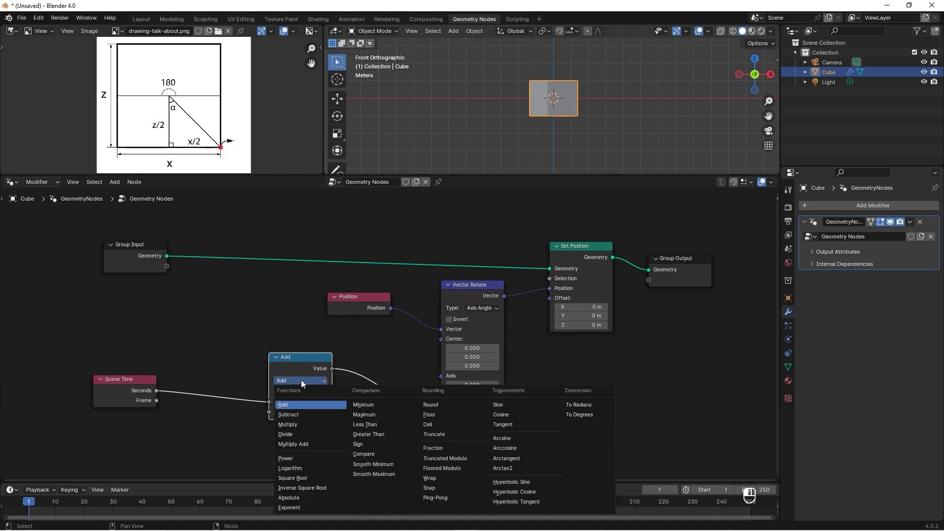
{"action": "left_click", "coordinate": [300, 426]}
{"action": "left_click", "coordinate": [305, 417]}
{"action": "type", "text": "90"}
{"action": "key", "text": "Return"}
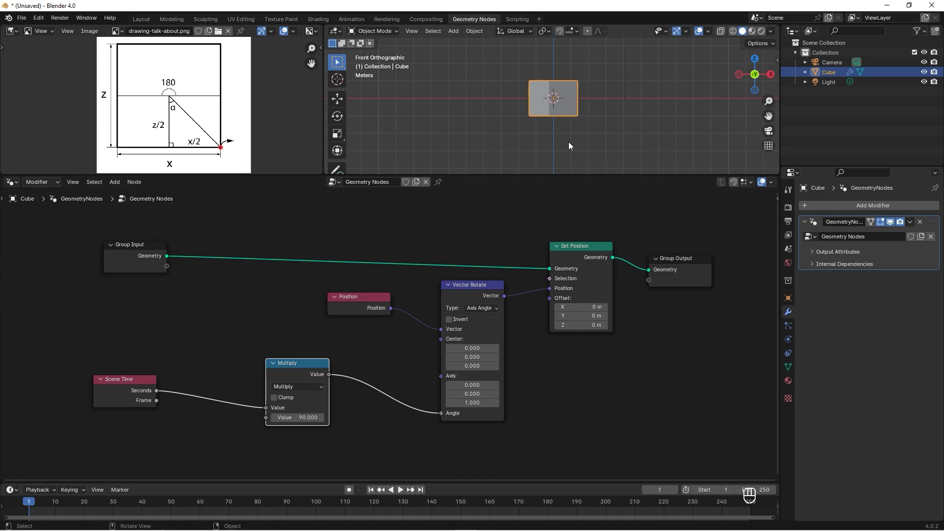
Set the Vector Rotate axis to 0, 1, 0 so the cube rotates around Y, and briefly play the animation
{"action": "left_click", "coordinate": [472, 401]}
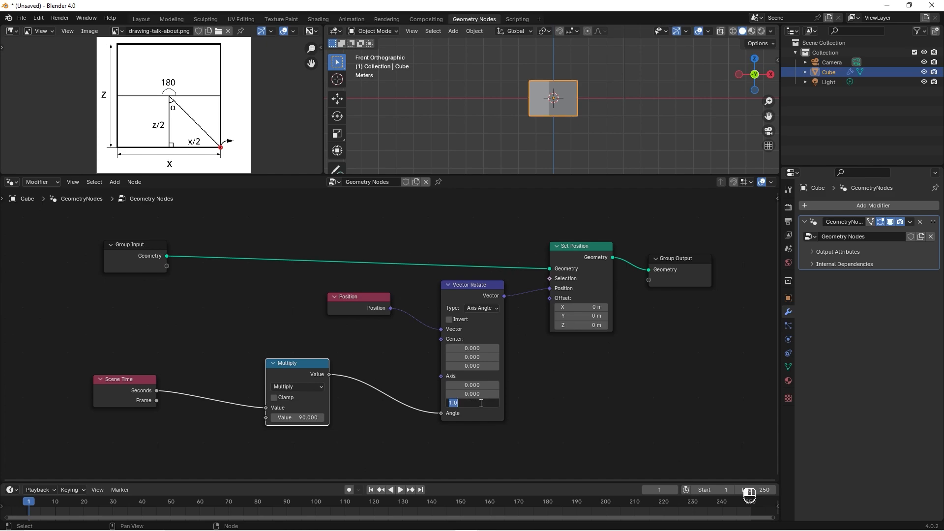
{"action": "type", "text": "0"}
{"action": "key", "text": "Return"}
{"action": "left_click", "coordinate": [473, 395]}
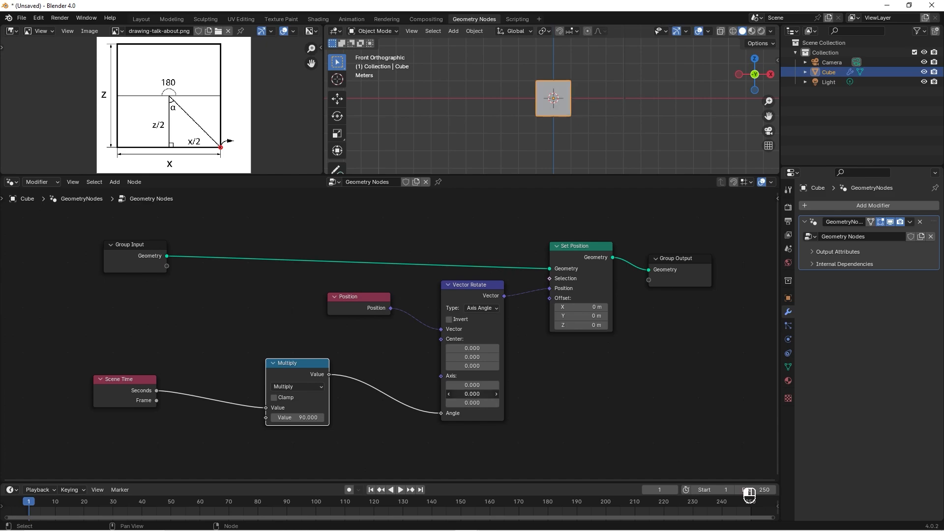
{"action": "type", "text": "1"}
{"action": "key", "text": "Return"}
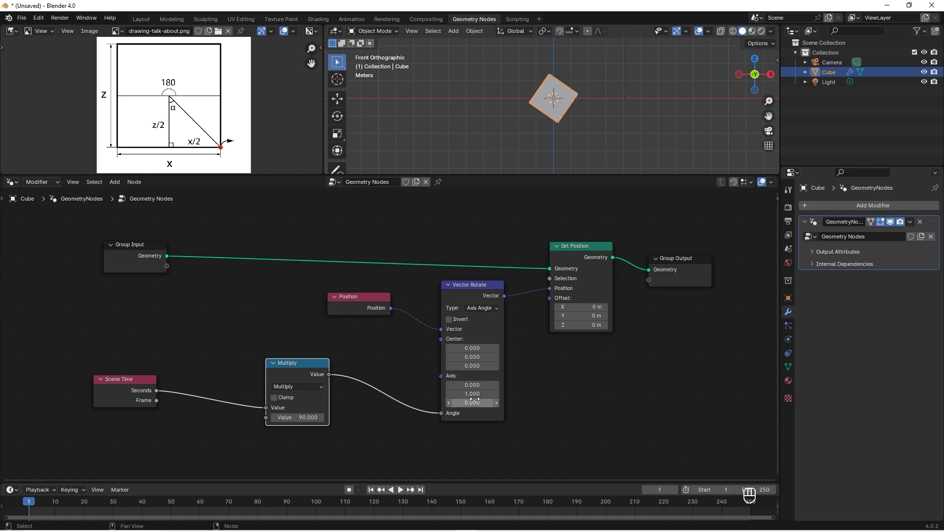
{"action": "left_click_drag", "start_coordinate": [300, 364], "coordinate": [280, 372]}
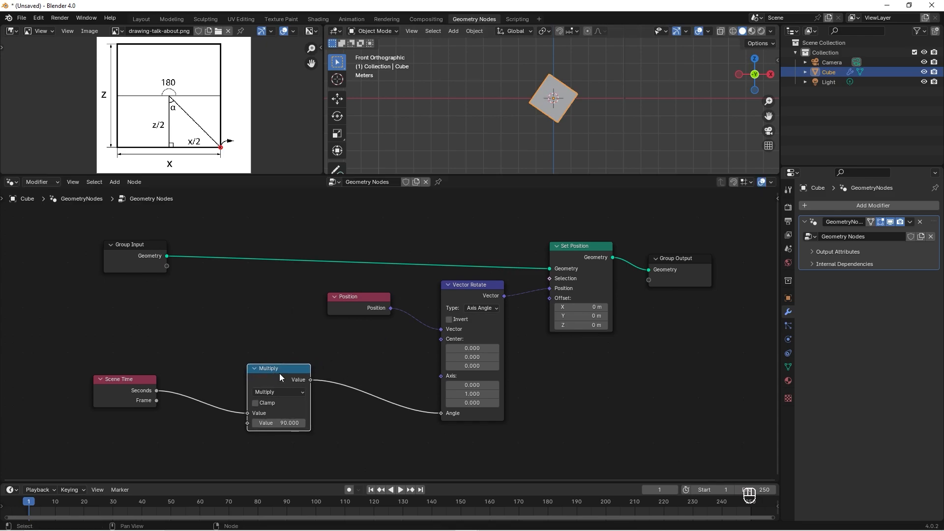
{"action": "key", "text": "space"}
{"action": "key", "text": "space"}
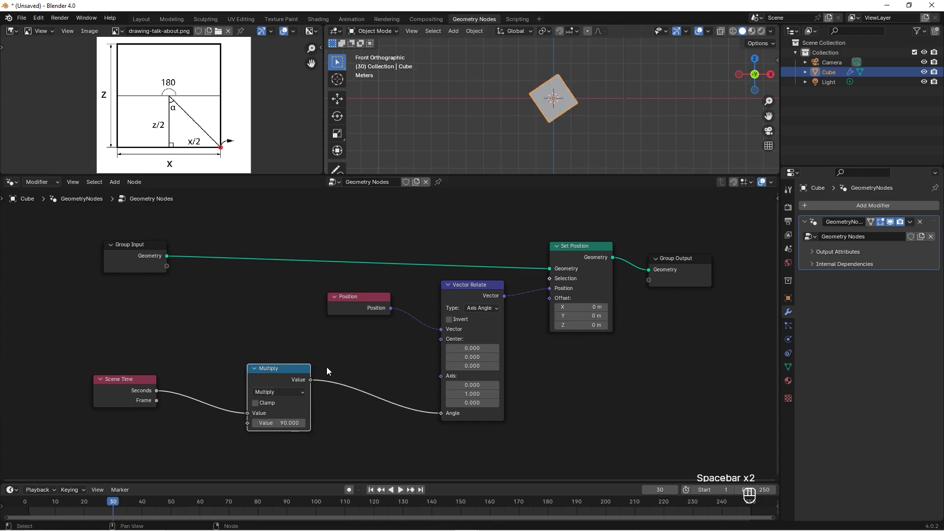
Duplicate the Multiply node onto the link to the Angle input and change the copy's operation to To Radians
{"action": "left_click_drag", "start_coordinate": [306, 369], "coordinate": [282, 380]}
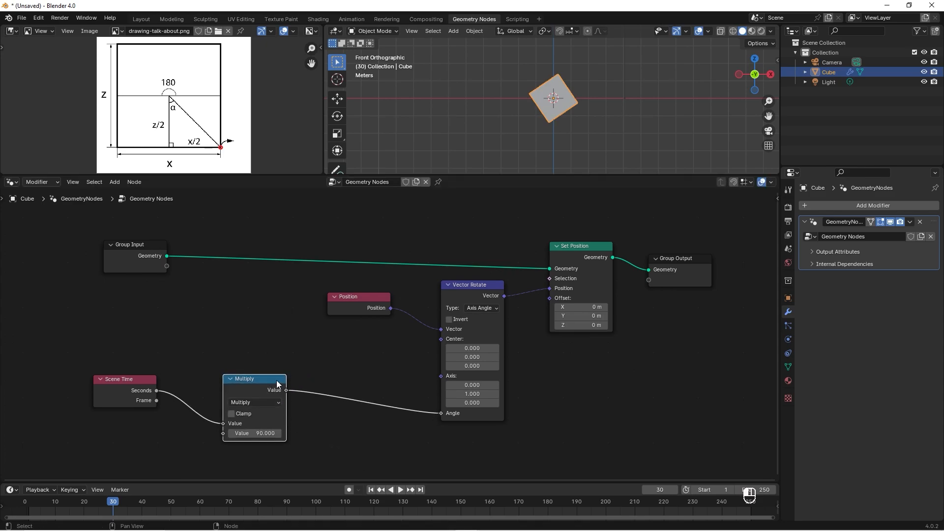
{"action": "left_click_drag", "start_coordinate": [278, 386], "coordinate": [275, 390]}
{"action": "key", "text": "shift+a"}
{"action": "key", "text": "Escape"}
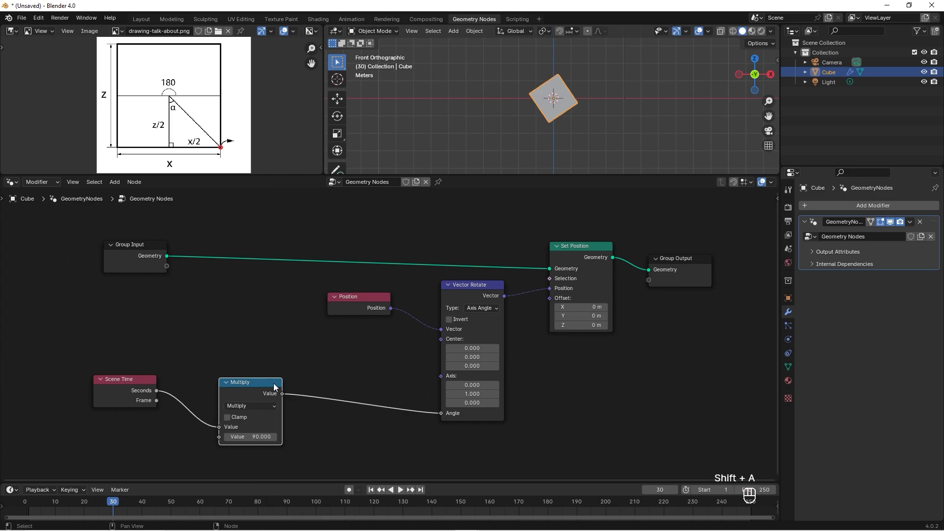
{"action": "key", "text": "shift+d"}
{"action": "left_click", "coordinate": [380, 384]}
{"action": "left_click", "coordinate": [369, 402]}
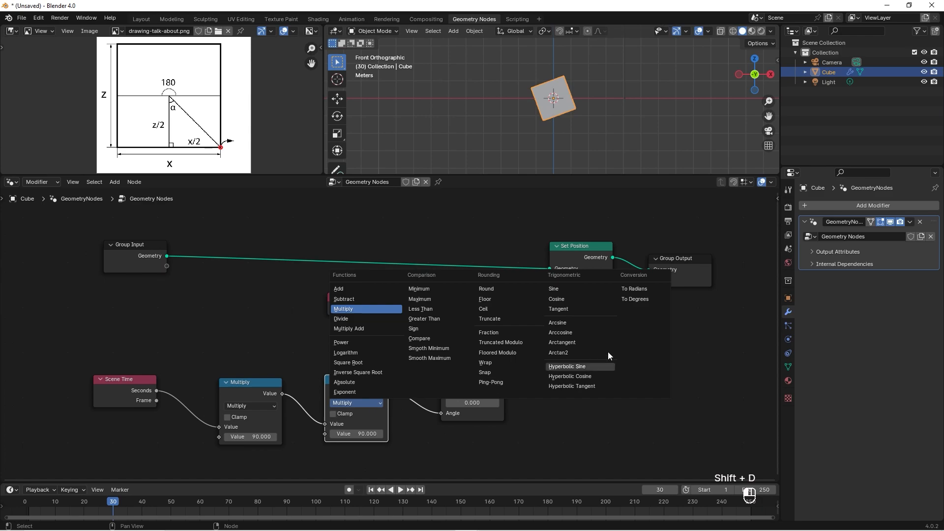
{"action": "left_click", "coordinate": [638, 289]}
{"action": "left_click_drag", "start_coordinate": [362, 385], "coordinate": [360, 378]}
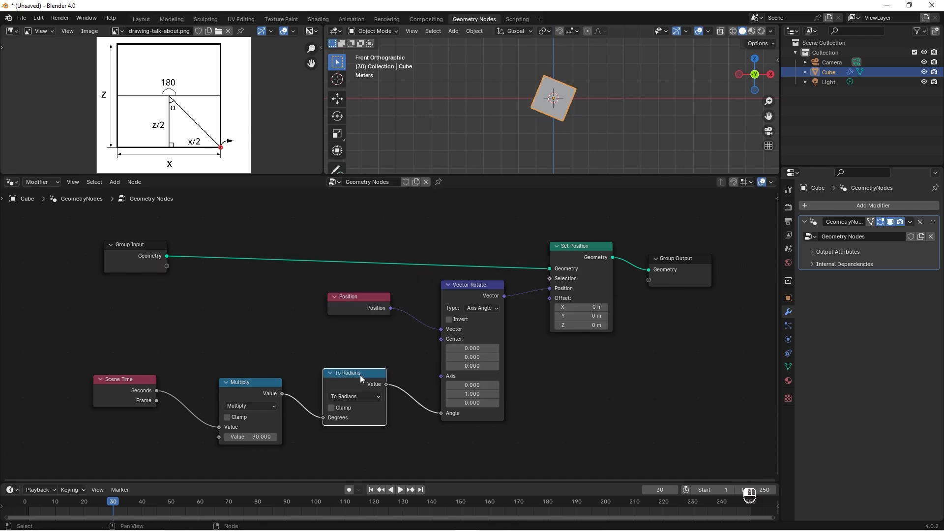
Briefly play the animation to check the rotation, and move the Multiply and To Radians nodes lower in the graph
{"action": "key", "text": "space"}
{"action": "key", "text": "space"}
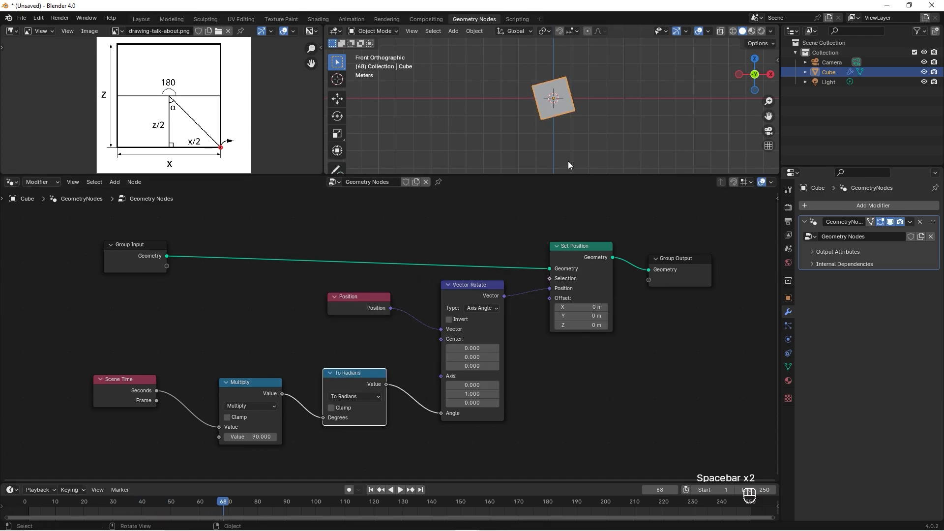
{"action": "left_click_drag", "start_coordinate": [273, 396], "coordinate": [257, 401]}
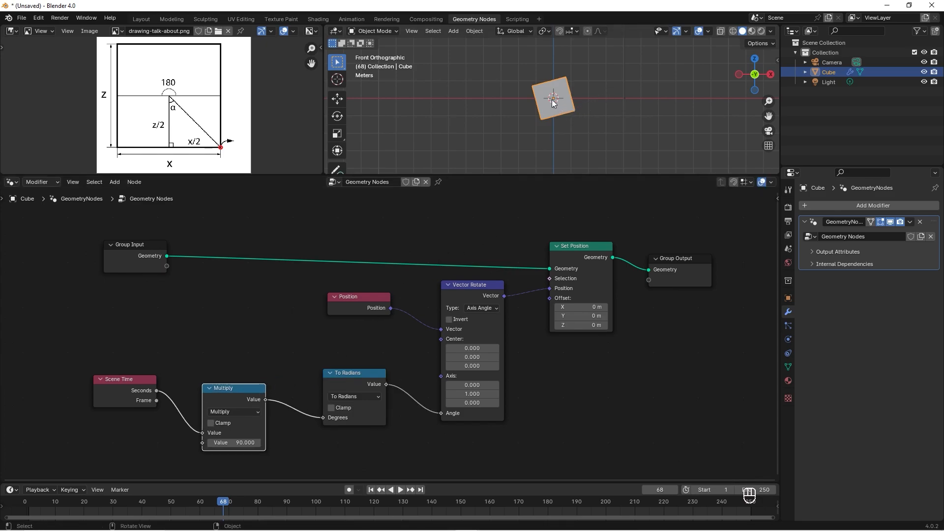
{"action": "left_click_drag", "start_coordinate": [379, 374], "coordinate": [379, 393]}
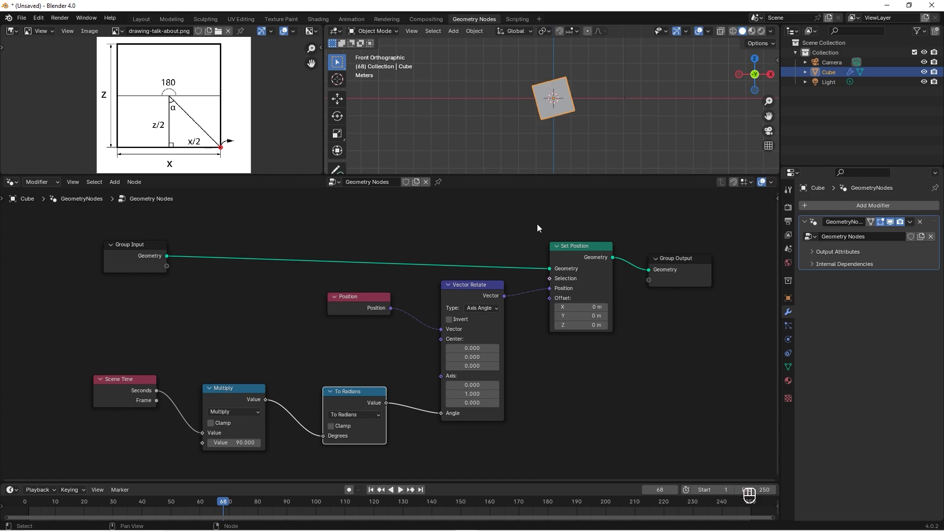
{"action": "left_click_drag", "start_coordinate": [231, 388], "coordinate": [223, 405]}
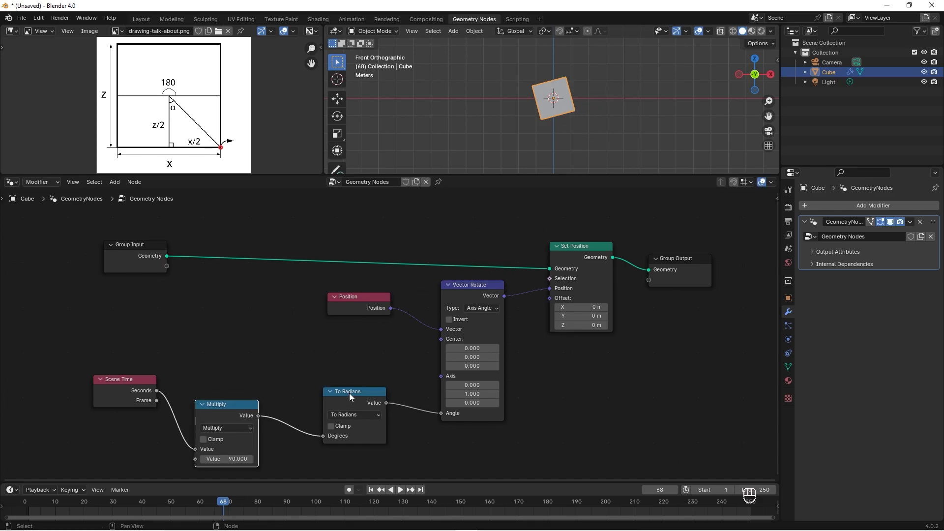
{"action": "left_click_drag", "start_coordinate": [349, 393], "coordinate": [344, 409]}
Add a Combine XYZ node and connect its Vector output to the Center input of Vector Rotate
{"action": "left_click", "coordinate": [321, 370]}
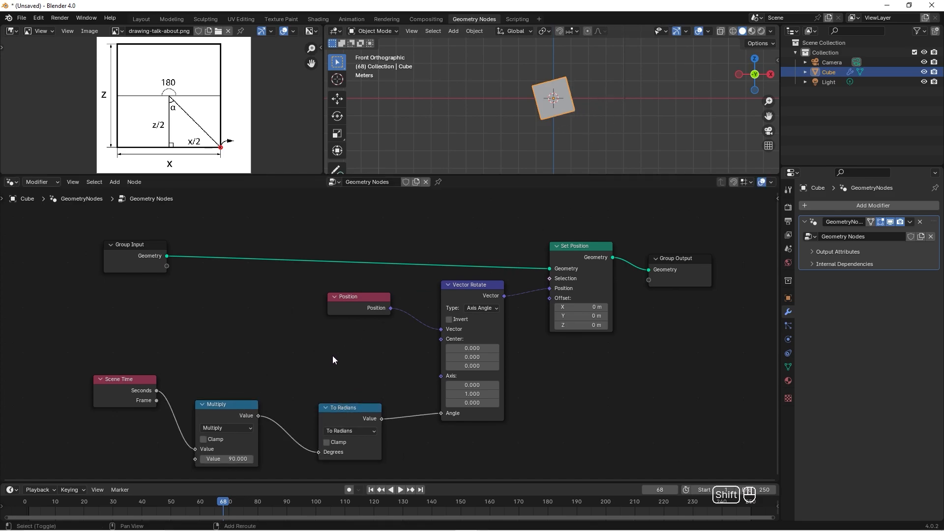
{"action": "key", "text": "shift+a"}
{"action": "type", "text": "com"}
{"action": "key", "text": "Down"}
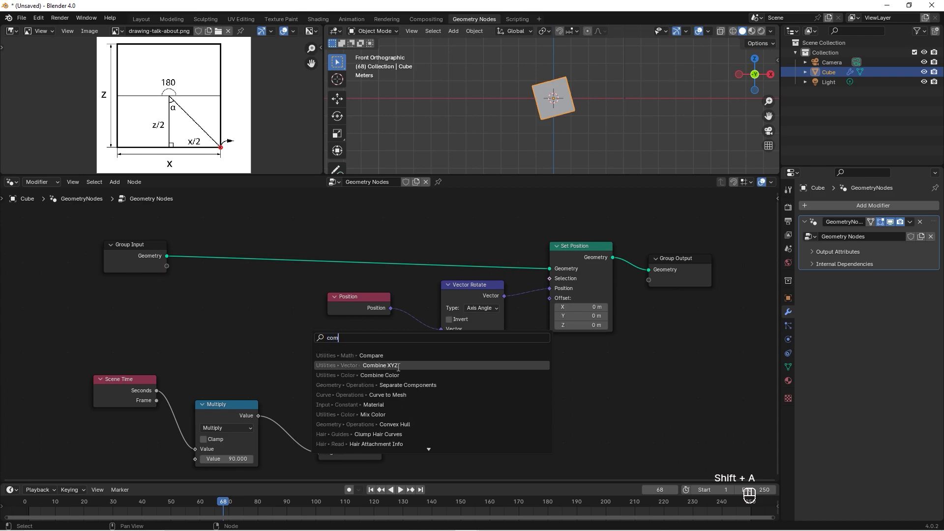
{"action": "key", "text": "Return"}
{"action": "left_click", "coordinate": [315, 337]}
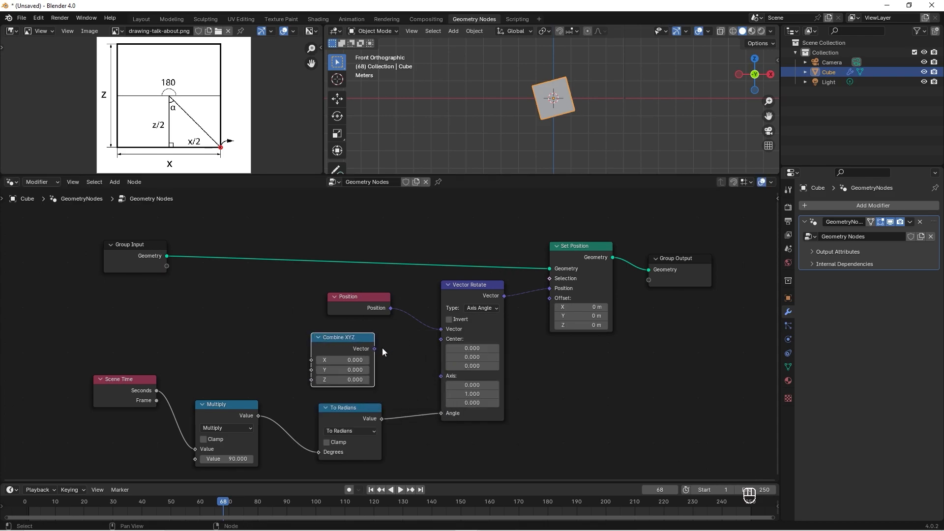
{"action": "left_click_drag", "start_coordinate": [374, 349], "coordinate": [441, 339]}
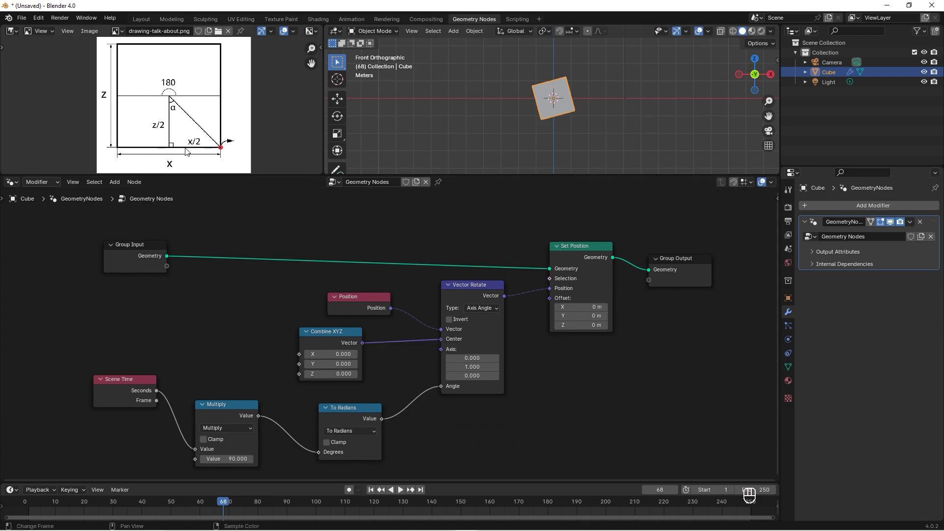
Set the Combine XYZ values to X 1 and Z -1, move the Position node up slightly, and briefly play the animation
{"action": "left_click", "coordinate": [333, 354]}
{"action": "type", "text": "1"}
{"action": "key", "text": "Return"}
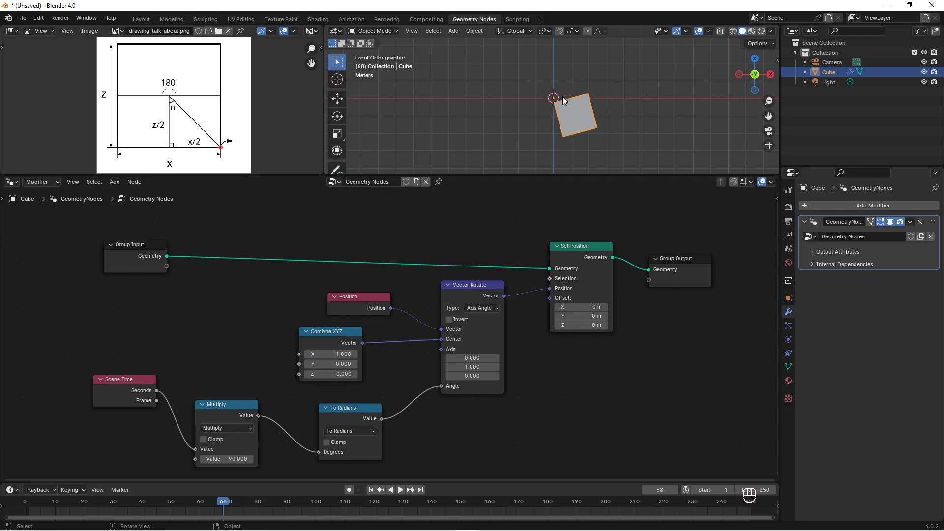
{"action": "left_click", "coordinate": [344, 374]}
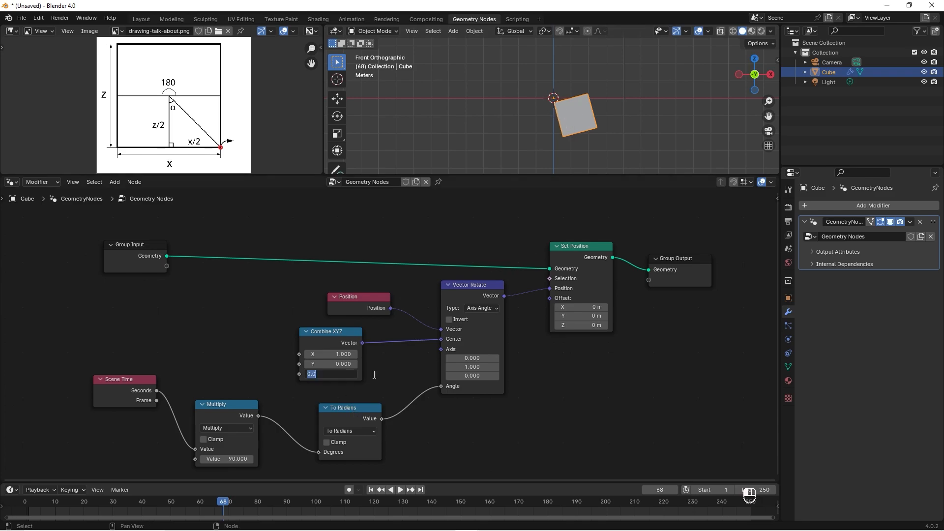
{"action": "type", "text": "-1"}
{"action": "key", "text": "Return"}
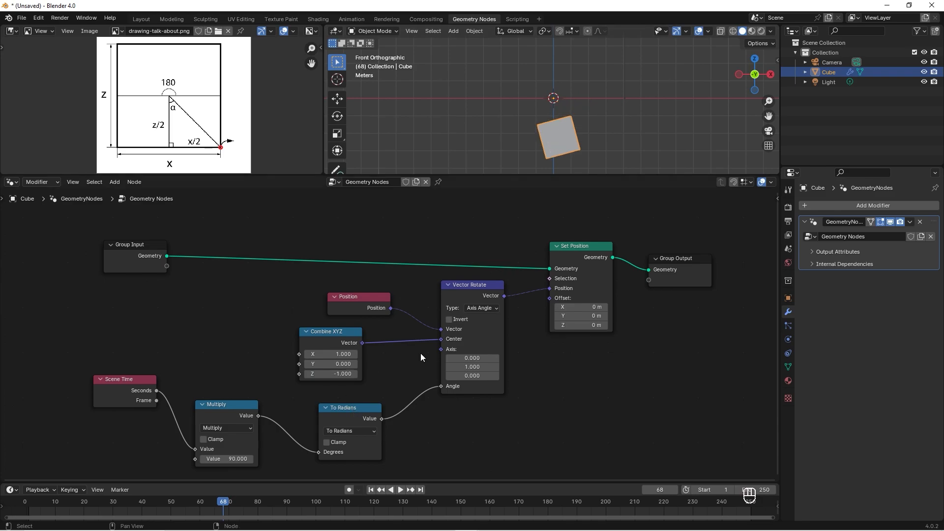
{"action": "left_click_drag", "start_coordinate": [379, 298], "coordinate": [378, 286]}
{"action": "key", "text": "space"}
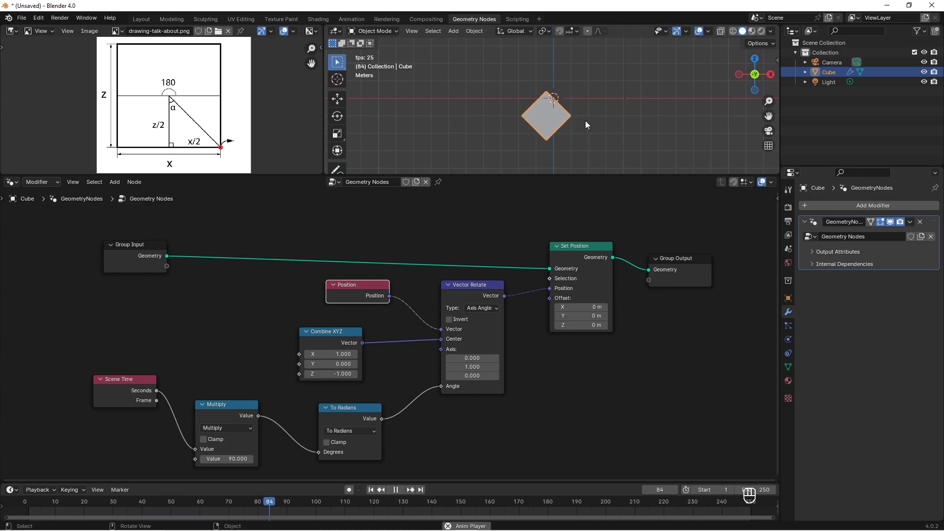
{"action": "key", "text": "space"}
Insert a copy of the Multiply node between Scene Time and Multiply, change its operation to Fraction, and briefly play the animation
{"action": "left_click_drag", "start_coordinate": [153, 391], "coordinate": [100, 414]}
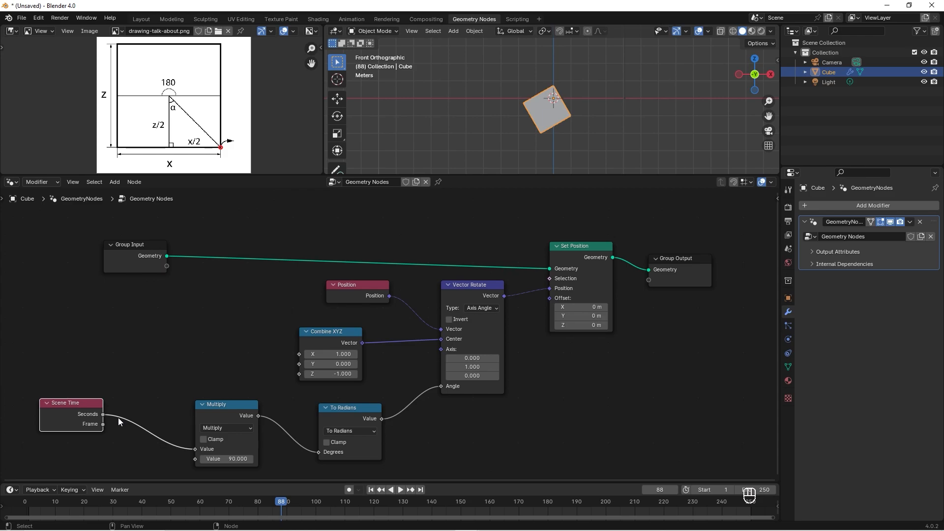
{"action": "left_click_drag", "start_coordinate": [226, 404], "coordinate": [256, 401]}
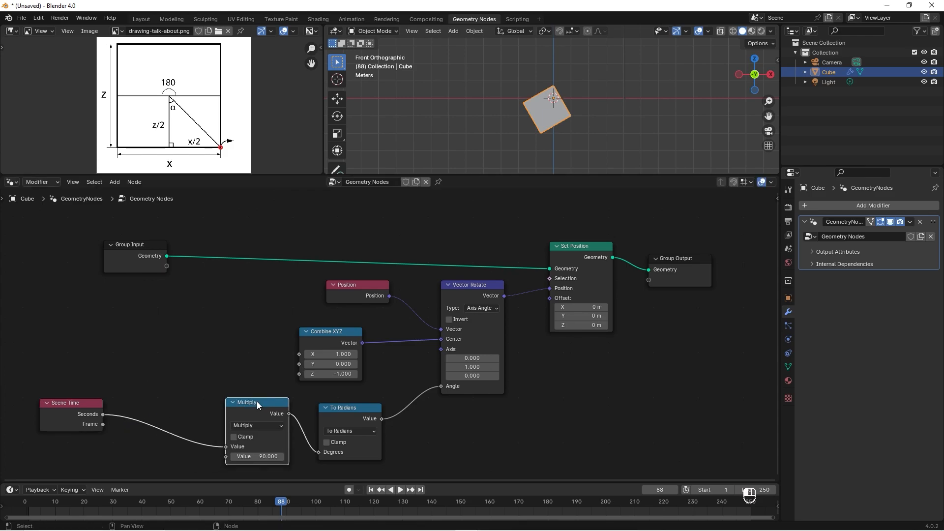
{"action": "key", "text": "shift"}
{"action": "key", "text": "shift+d"}
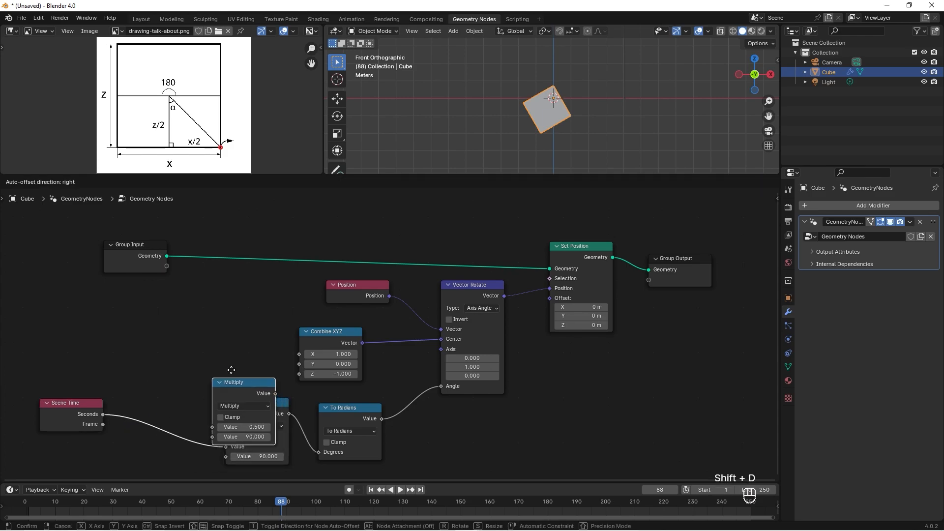
{"action": "left_click", "coordinate": [173, 392]}
{"action": "left_click", "coordinate": [183, 419]}
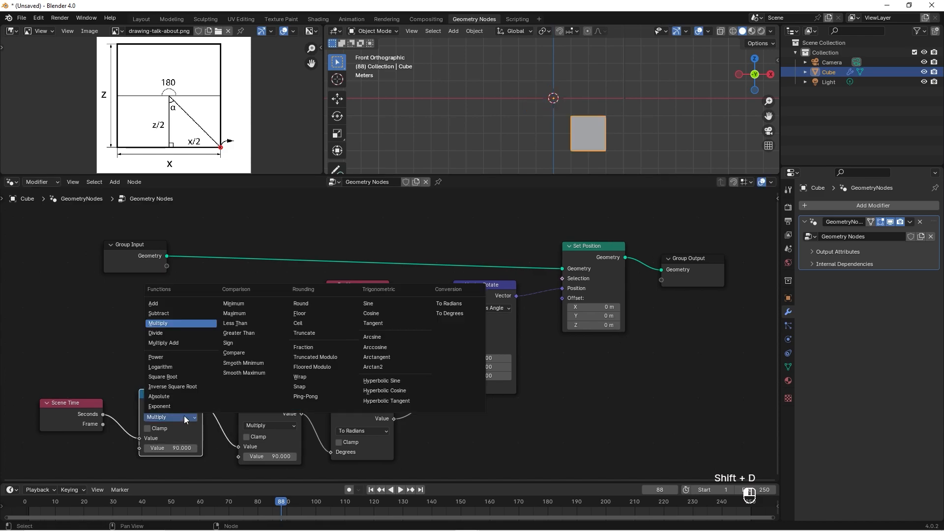
{"action": "left_click", "coordinate": [303, 347]}
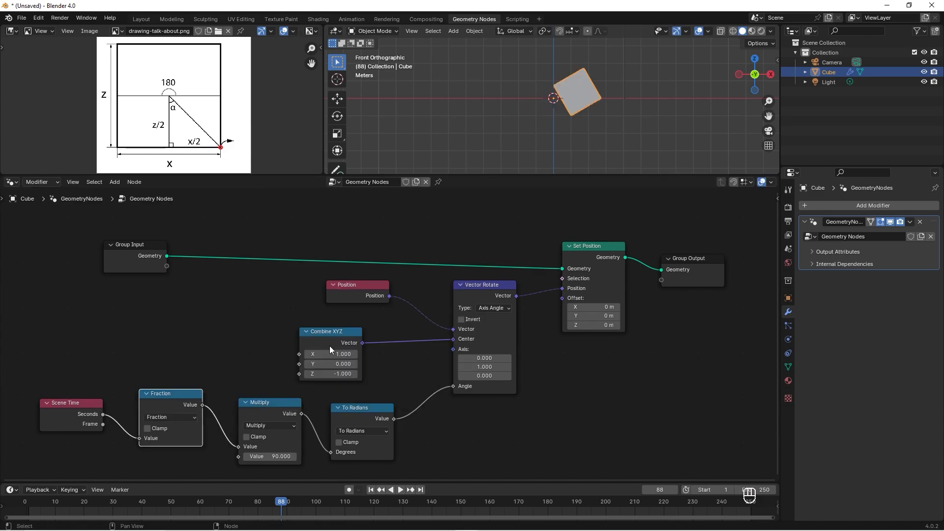
{"action": "key", "text": "space"}
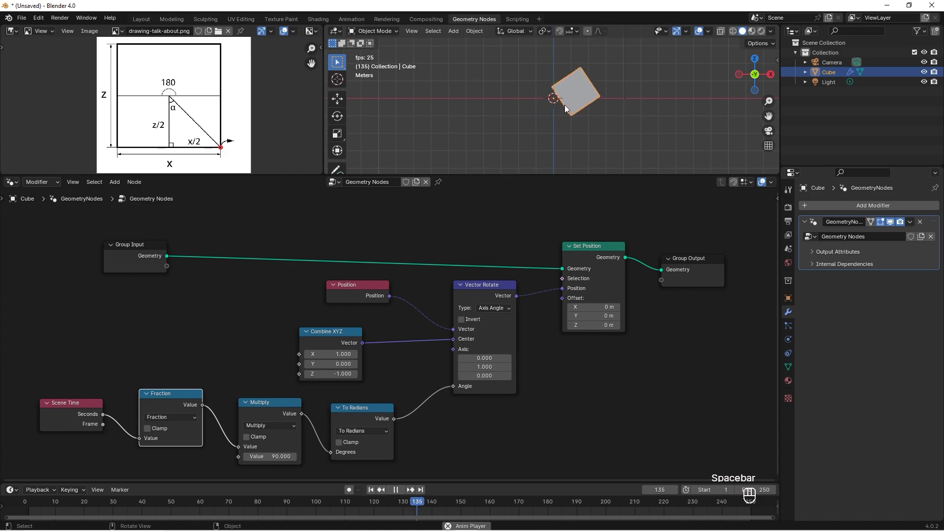
{"action": "key", "text": "space"}
Group the Fraction, Multiply, To Radians, Combine XYZ, Position and Vector Rotate nodes in a frame labelled Rotation
{"action": "scroll", "coordinate": [555, 280], "scroll_direction": "down", "scroll_amount": 3}
{"action": "middle_click_drag", "start_coordinate": [556, 295], "coordinate": [550, 306]}
{"action": "left_click_drag", "start_coordinate": [480, 430], "coordinate": [270, 297]}
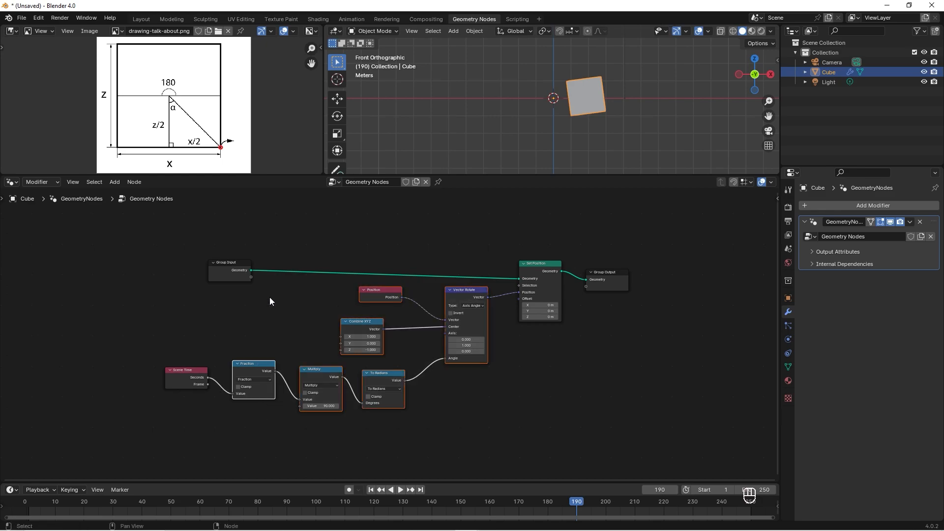
{"action": "key", "text": "ctrl+j"}
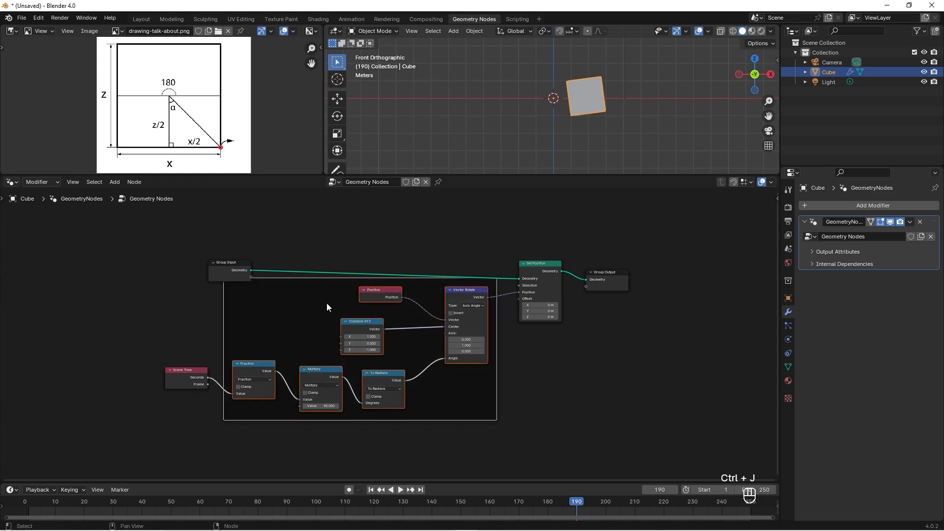
{"action": "key", "text": "F2"}
{"action": "key", "text": "BackSpace"}
{"action": "key", "text": "BackSpace"}
{"action": "key", "text": "BackSpace"}
{"action": "type", "text": "Rotation"}
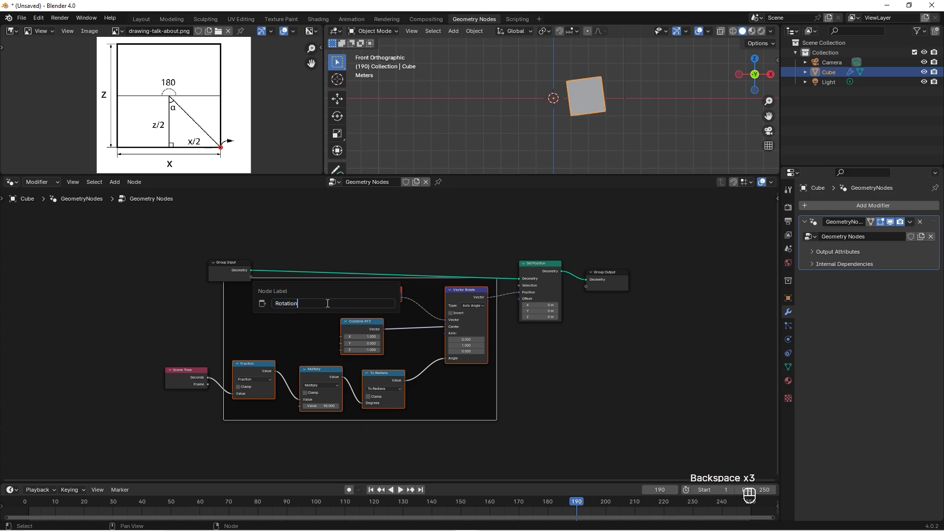
{"action": "key", "text": "Return"}
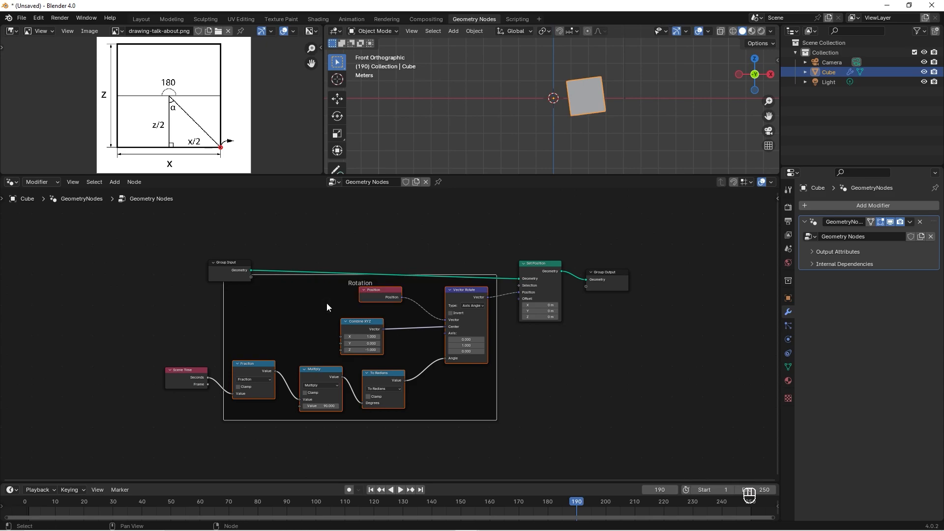
Move the Rotation frame lower in the graph, and spread the Scene Time and Group Input nodes farther from it
{"action": "key", "text": "g"}
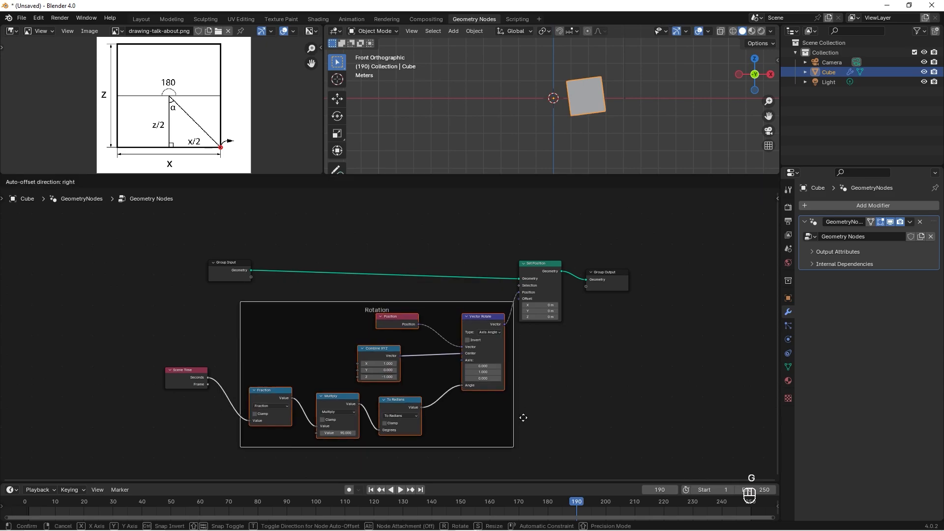
{"action": "left_click", "coordinate": [506, 442]}
{"action": "left_click_drag", "start_coordinate": [179, 344], "coordinate": [119, 369]}
{"action": "left_click_drag", "start_coordinate": [248, 246], "coordinate": [162, 241]}
{"action": "key", "text": "BackSpace"}
{"action": "key", "text": "BackSpace"}
{"action": "left_click", "coordinate": [448, 285]}
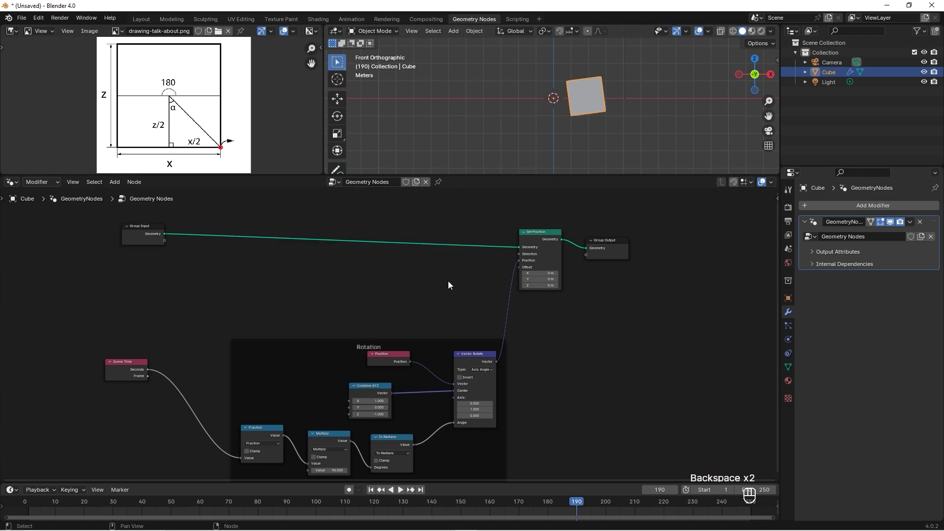
Add a Vector Math node set to Add above the Rotation frame and connect its output to Set Position's Position input
{"action": "key", "text": "shift+a"}
{"action": "left_click", "coordinate": [449, 282]}
{"action": "type", "text": "vect"}
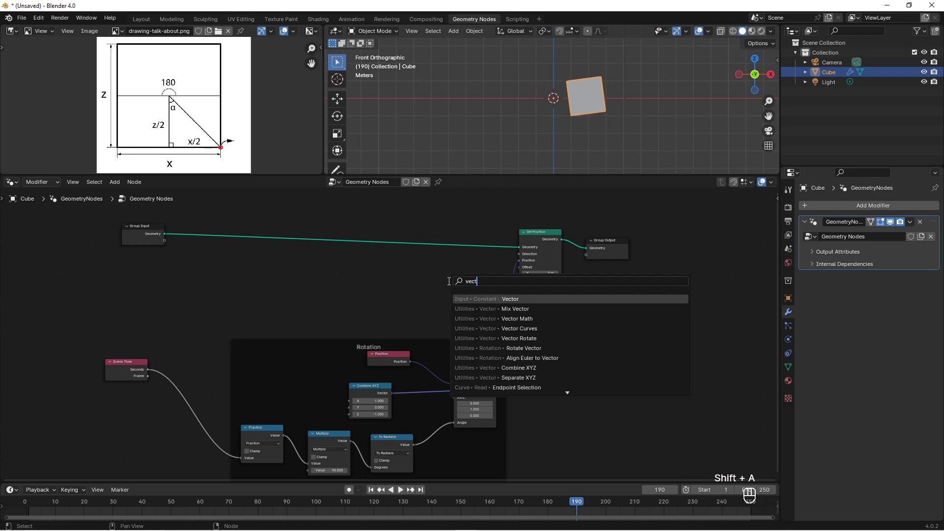
{"action": "left_click", "coordinate": [517, 319]}
{"action": "left_click", "coordinate": [428, 263]}
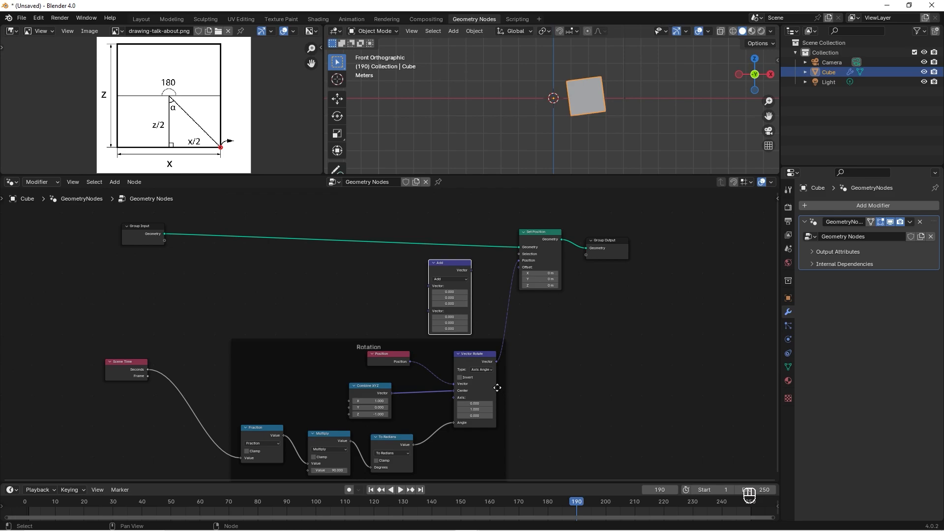
{"action": "mouse_move", "coordinate": [473, 270]}
{"action": "left_mouse_down"}
{"action": "mouse_move", "coordinate": [520, 261]}
{"action": "mouse_move", "coordinate": [475, 261]}
{"action": "left_mouse_up"}
Add a Position node and connect it to the first Vector input of the vector Add node
{"action": "left_click", "coordinate": [372, 273]}
{"action": "key", "text": "shift+a"}
{"action": "left_click", "coordinate": [373, 274]}
{"action": "type", "text": "pos"}
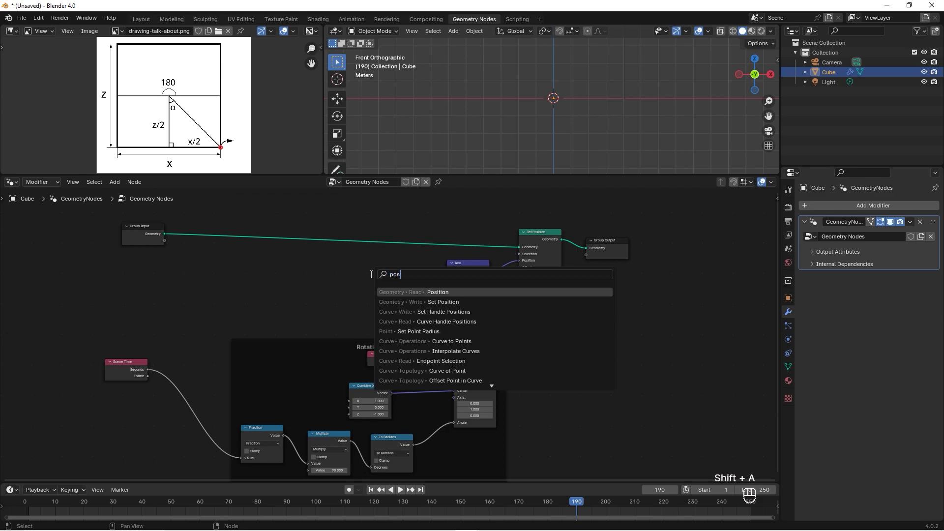
{"action": "key", "text": "Return"}
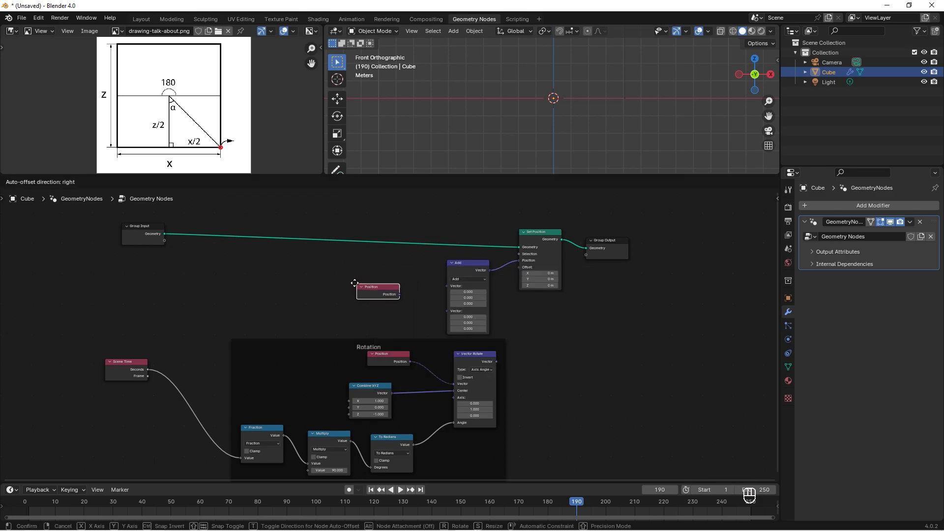
{"action": "left_click", "coordinate": [399, 285]}
{"action": "mouse_move", "coordinate": [409, 285]}
{"action": "left_mouse_down"}
{"action": "mouse_move", "coordinate": [447, 286]}
{"action": "mouse_move", "coordinate": [407, 273]}
{"action": "left_mouse_up"}
Connect Scene Time's Seconds output to the second Vector input of the Add node and play the animation
{"action": "scroll", "coordinate": [396, 285], "scroll_direction": "up", "scroll_amount": 3}
{"action": "middle_click_drag", "start_coordinate": [310, 309], "coordinate": [451, 297]}
{"action": "left_click_drag", "start_coordinate": [196, 361], "coordinate": [602, 270]}
{"action": "key", "text": "space"}
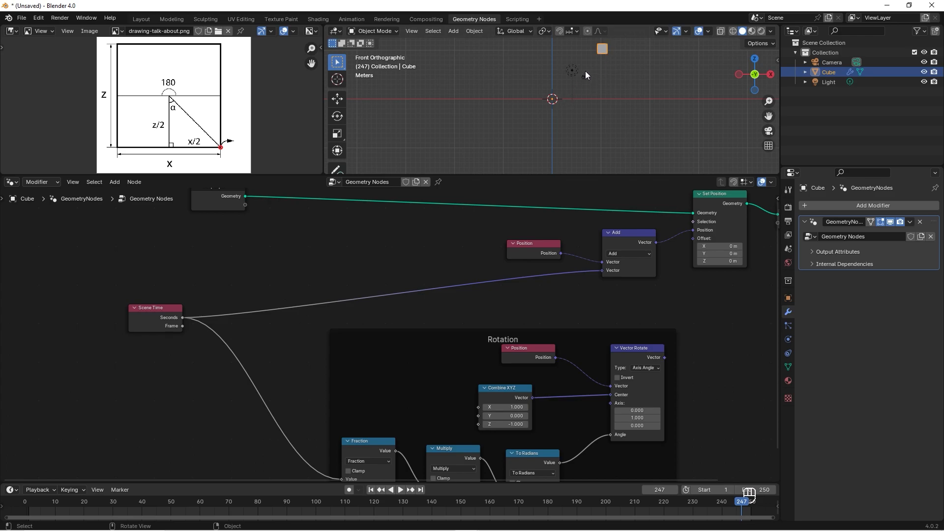
Set the animation's end frame to 150
{"action": "double_click", "coordinate": [761, 489]}
{"action": "type", "text": "150"}
{"action": "key", "text": "Return"}
Insert a Combine XYZ node between Seconds and Add so time drives only X, and briefly play the animation
{"action": "scroll", "coordinate": [514, 294], "scroll_direction": "up", "scroll_amount": 2}
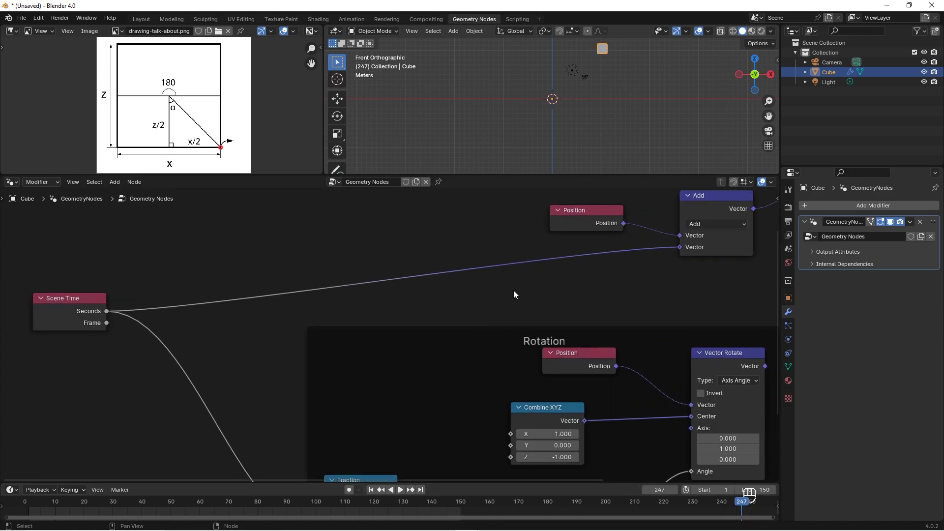
{"action": "key", "text": "shift+a"}
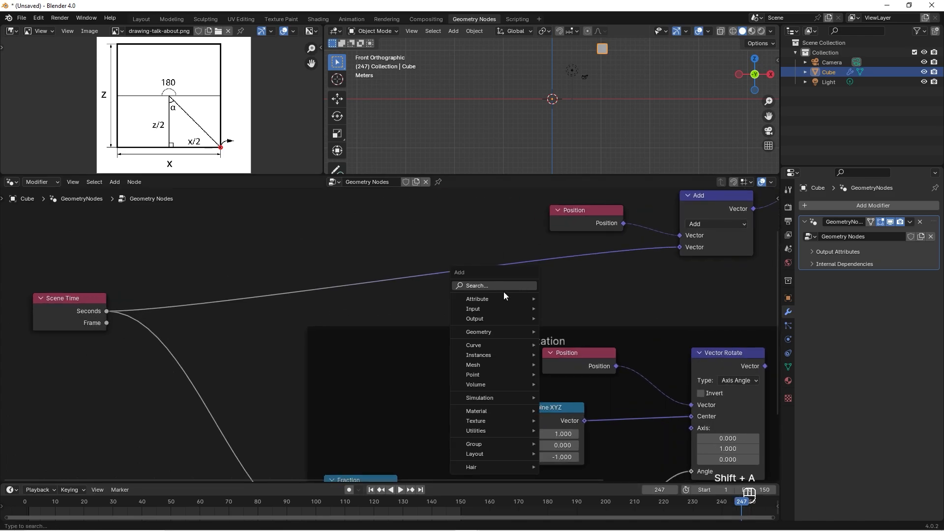
{"action": "left_click", "coordinate": [502, 290]}
{"action": "type", "text": "comb"}
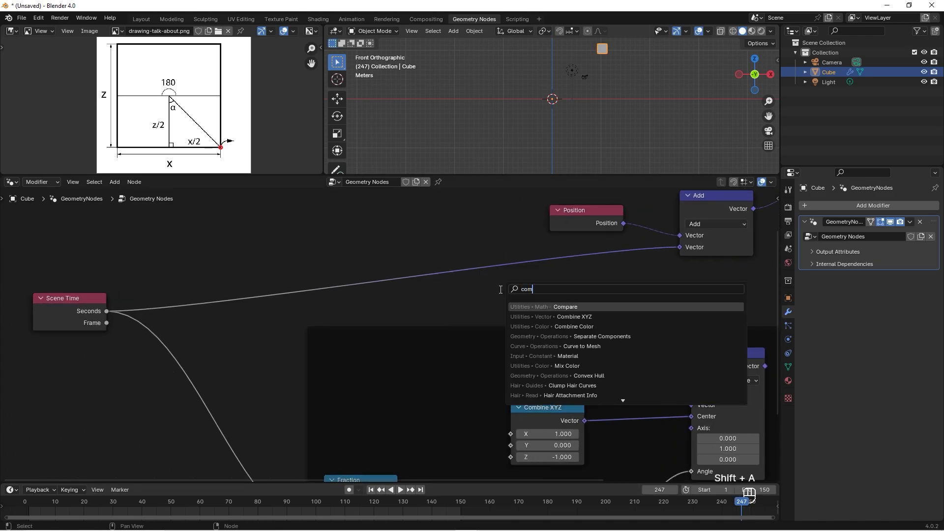
{"action": "key", "text": "Return"}
{"action": "left_click", "coordinate": [522, 252]}
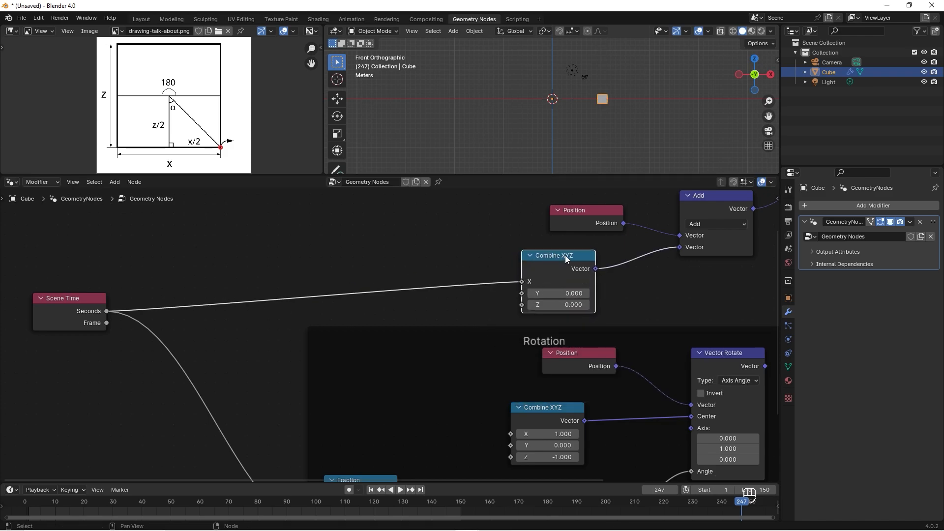
{"action": "left_click_drag", "start_coordinate": [563, 256], "coordinate": [589, 249]}
{"action": "key", "text": "space"}
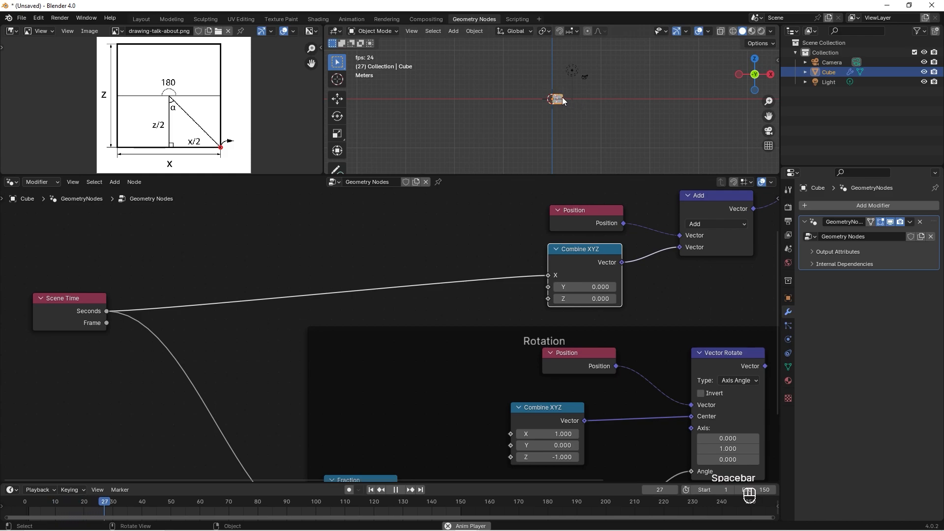
{"action": "key", "text": "space"}
{"action": "left_click_drag", "start_coordinate": [599, 252], "coordinate": [606, 251]}
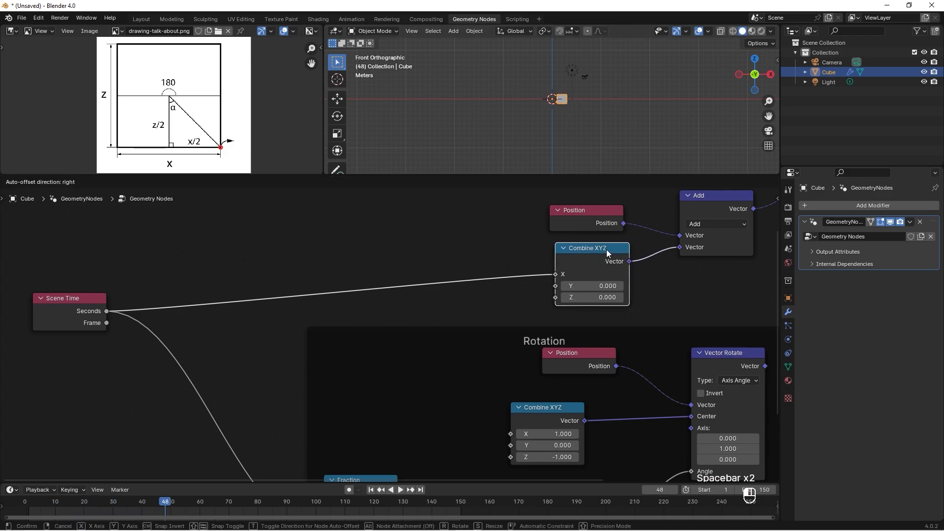
{"action": "scroll", "coordinate": [581, 101], "scroll_direction": "up", "scroll_amount": 3}
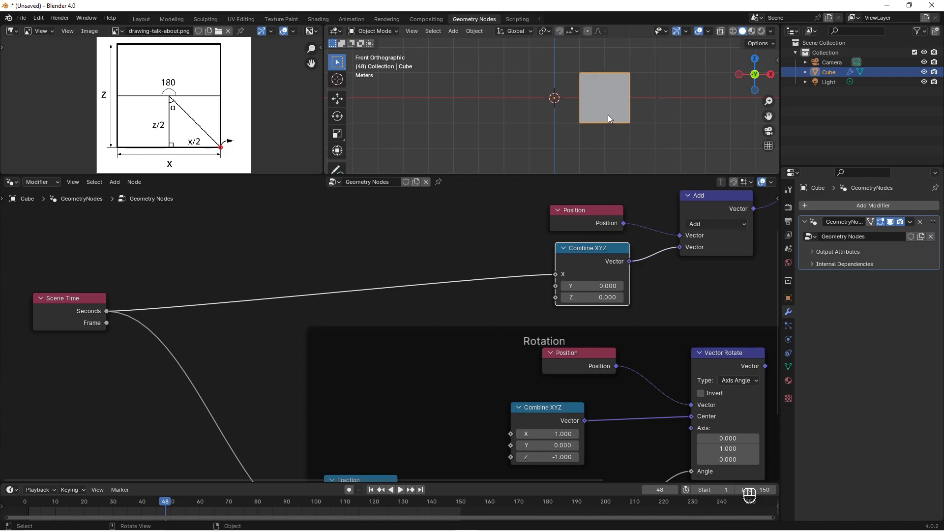
Insert a Math node between Scene Time and Combine XYZ, set it to Multiply with a value of 2
{"action": "key", "text": "shift+a"}
{"action": "type", "text": "mat"}
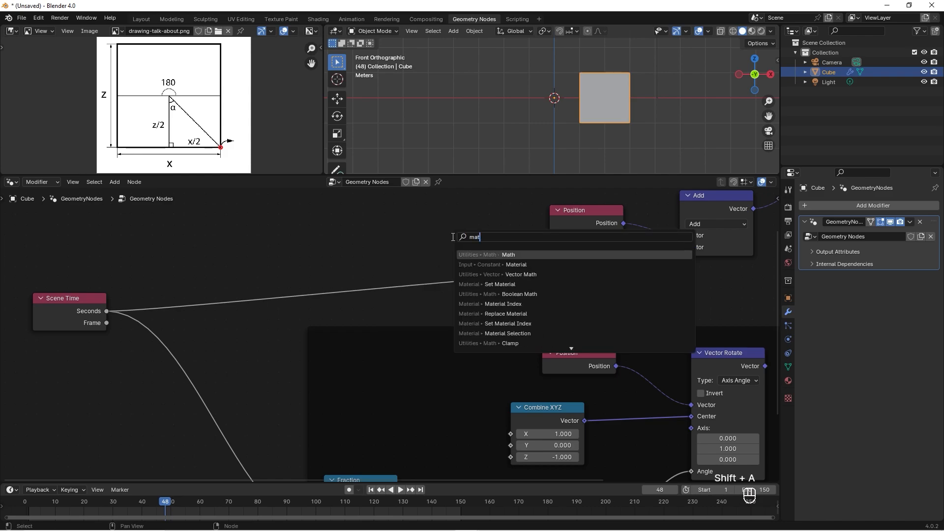
{"action": "key", "text": "Return"}
{"action": "left_click", "coordinate": [389, 244]}
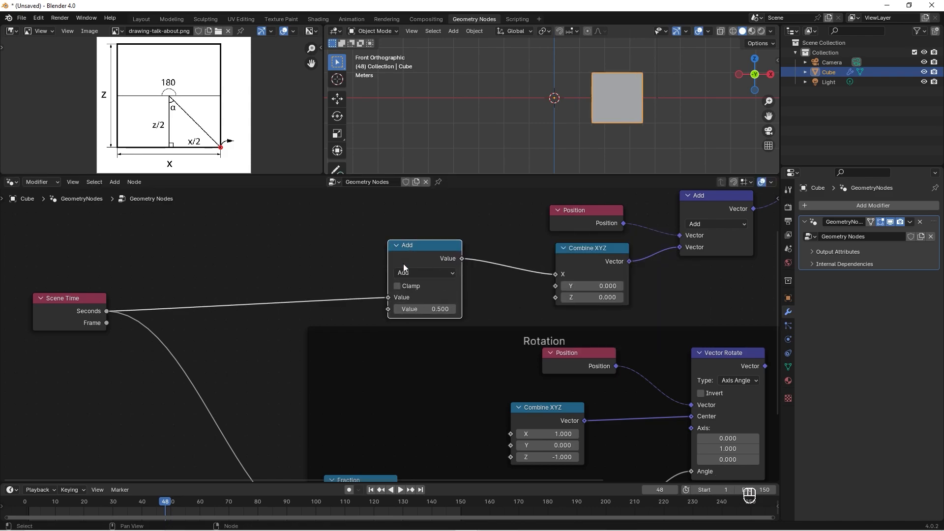
{"action": "left_click", "coordinate": [431, 273]}
{"action": "left_click", "coordinate": [435, 320]}
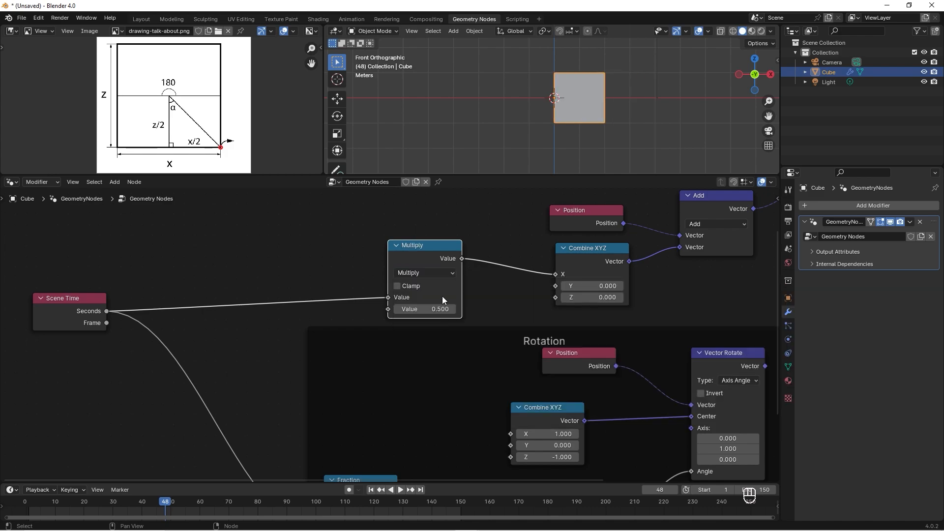
{"action": "left_click", "coordinate": [431, 308]}
{"action": "type", "text": "2"}
{"action": "key", "text": "Return"}
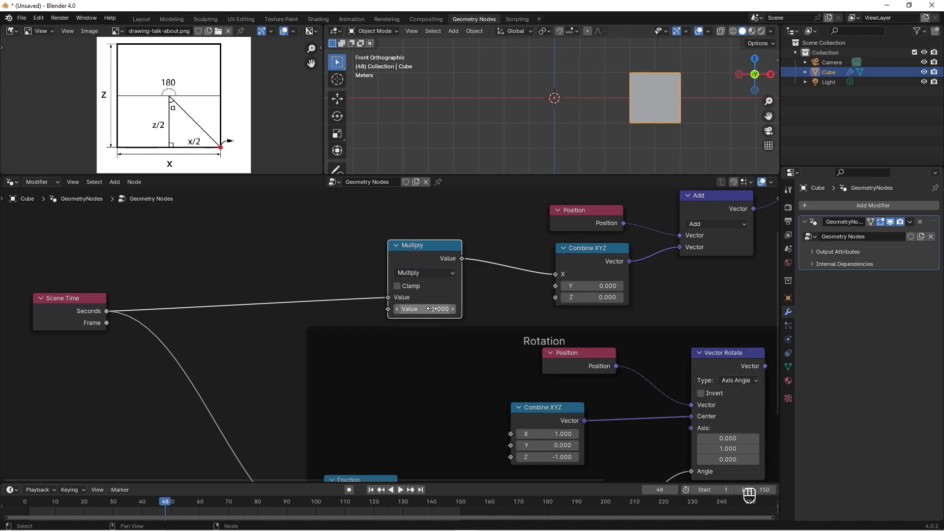
Briefly play the animation to check the cube's travel along X, and move the new Multiply node closer to Combine XYZ
{"action": "left_click", "coordinate": [437, 238]}
{"action": "key", "text": "space"}
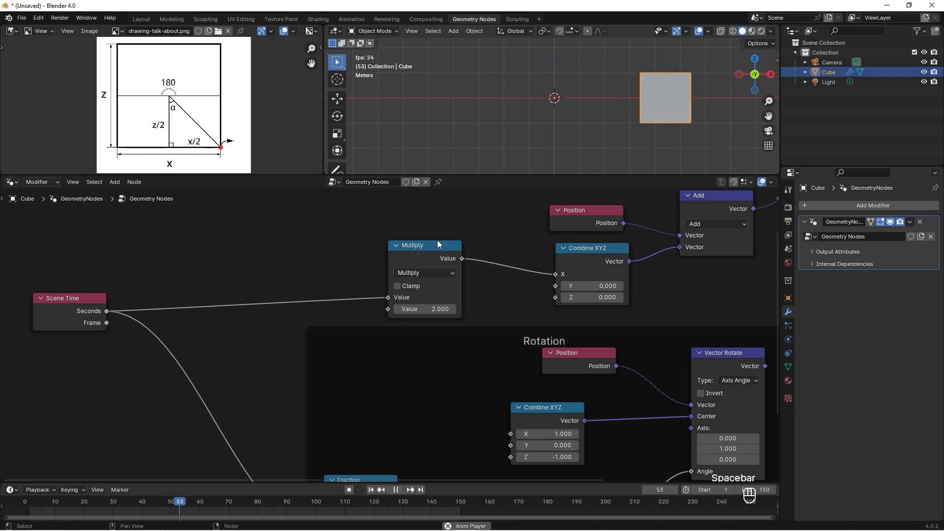
{"action": "key", "text": "space"}
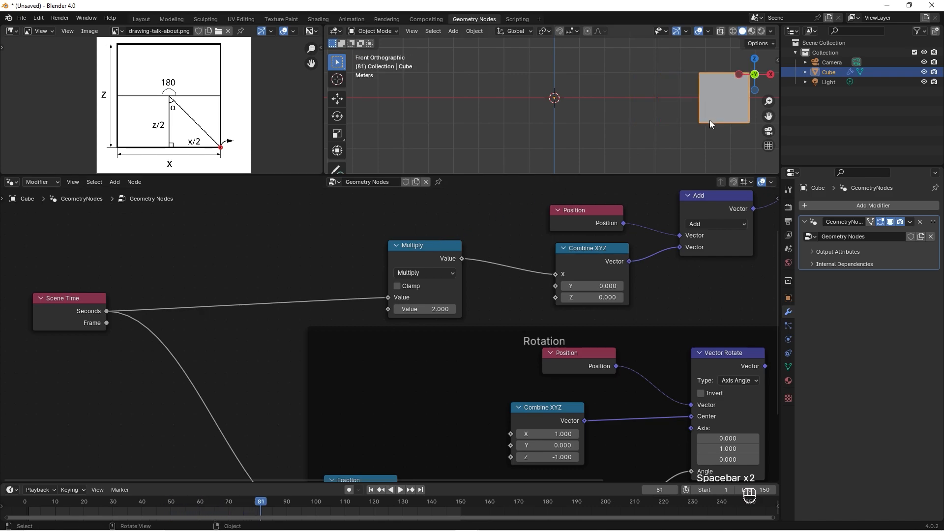
{"action": "left_click_drag", "start_coordinate": [429, 252], "coordinate": [447, 242]}
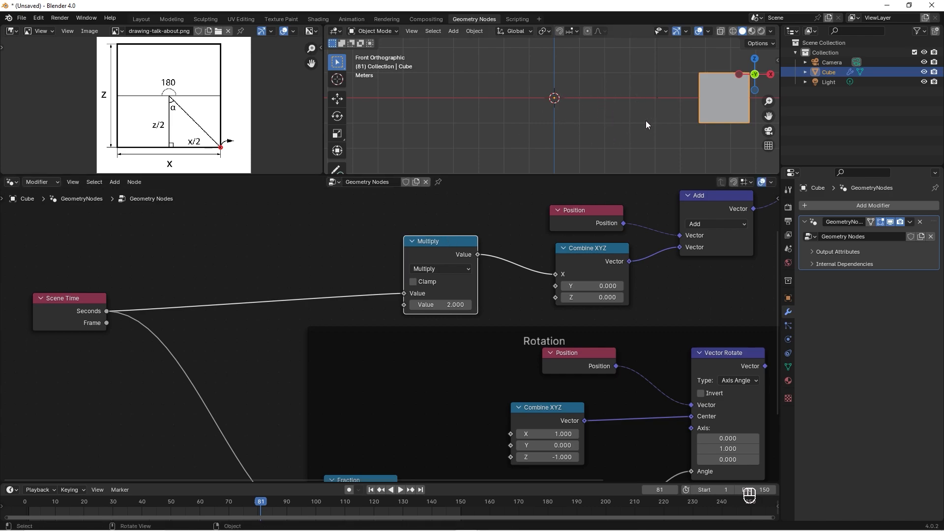
Duplicate the Multiply node into the link between Scene Time and Multiply, set the copy to Floor, and play the animation
{"action": "left_click_drag", "start_coordinate": [435, 244], "coordinate": [455, 245]}
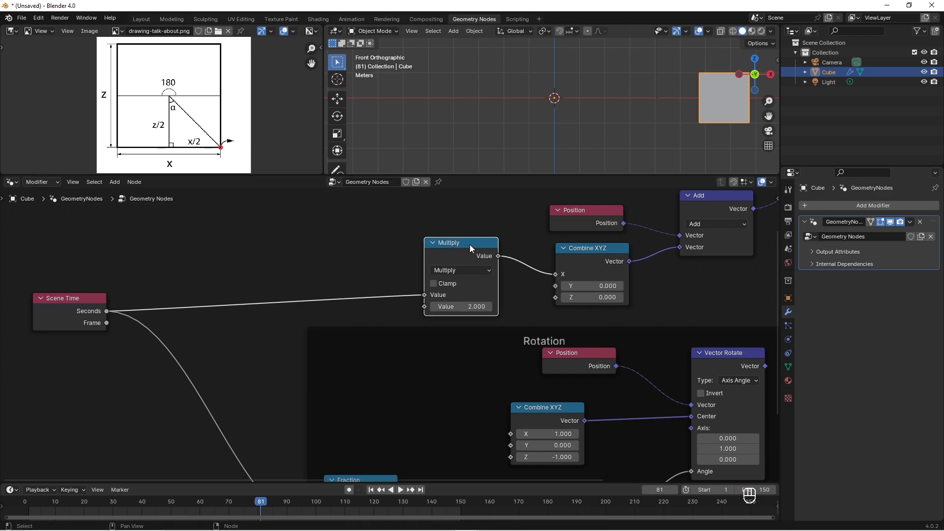
{"action": "key", "text": "shift+d"}
{"action": "left_click", "coordinate": [356, 247]}
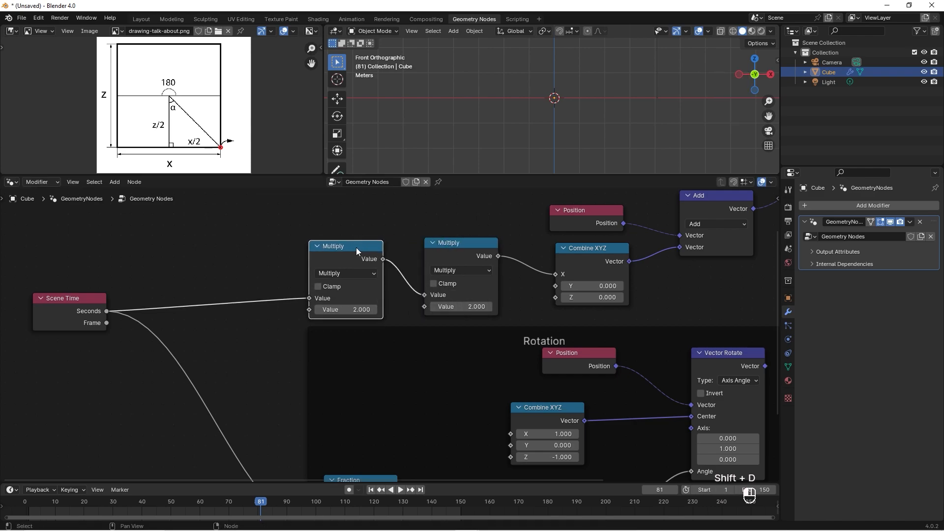
{"action": "left_click", "coordinate": [361, 273]}
{"action": "left_click", "coordinate": [503, 311]}
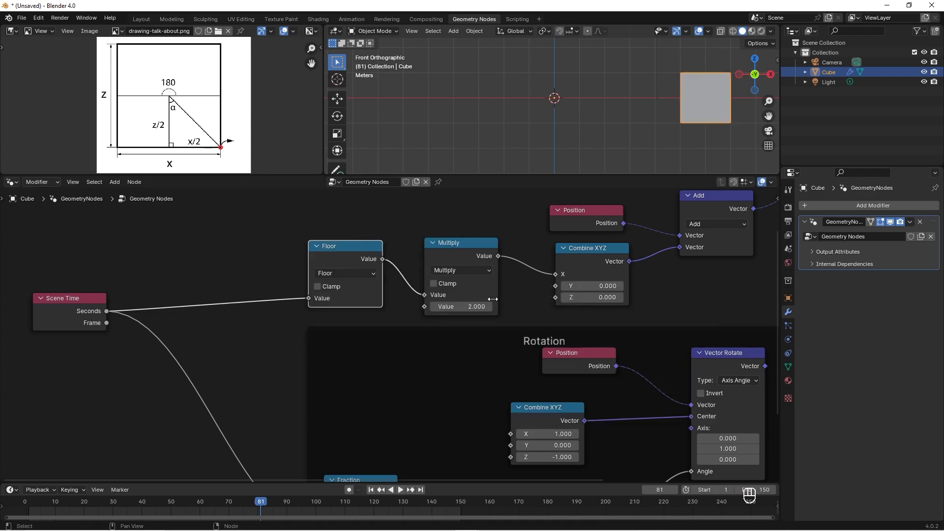
{"action": "key", "text": "space"}
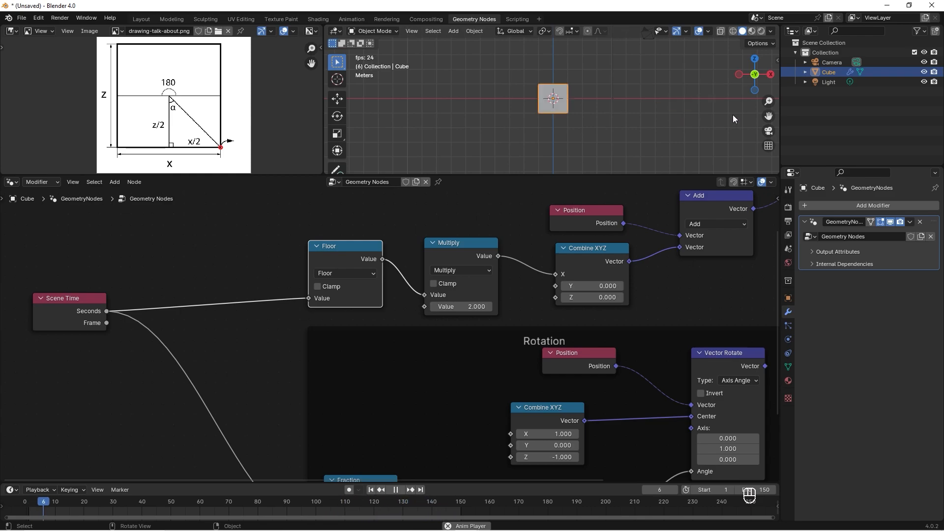
{"action": "key", "text": "space"}
Join the Floor, Multiply, Combine XYZ, Position and Add nodes in a frame labelled "moment x"
{"action": "scroll", "coordinate": [514, 234], "scroll_direction": "down", "scroll_amount": 3}
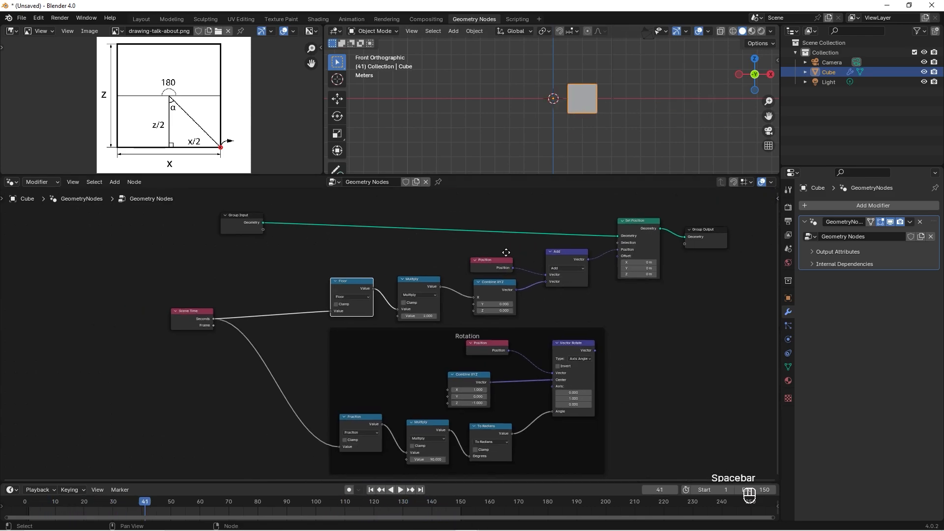
{"action": "scroll", "coordinate": [372, 225], "scroll_direction": "up", "scroll_amount": 5}
{"action": "scroll", "coordinate": [374, 223], "scroll_direction": "down", "scroll_amount": 4}
{"action": "middle_click_drag", "start_coordinate": [373, 223], "coordinate": [362, 256]}
{"action": "left_click_drag", "start_coordinate": [362, 253], "coordinate": [126, 316]}
{"action": "key", "text": "ctrl+j"}
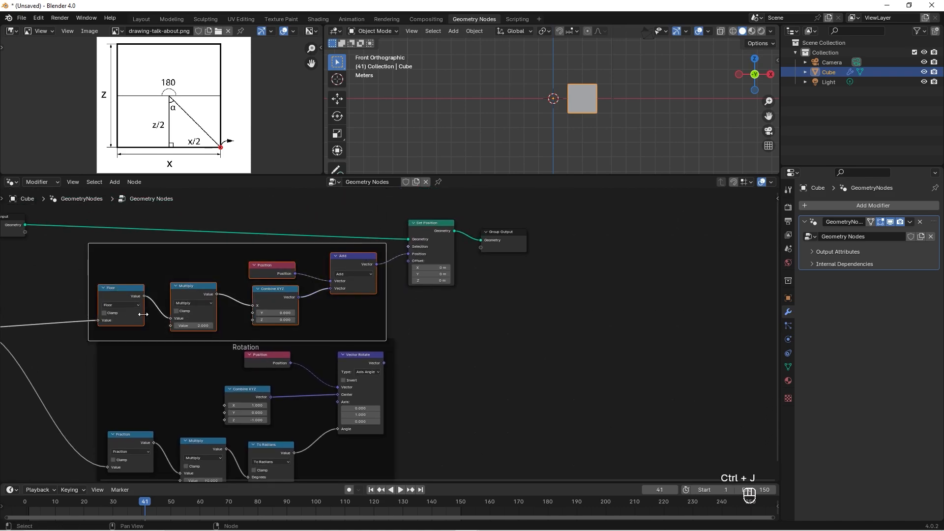
{"action": "key", "text": "F2"}
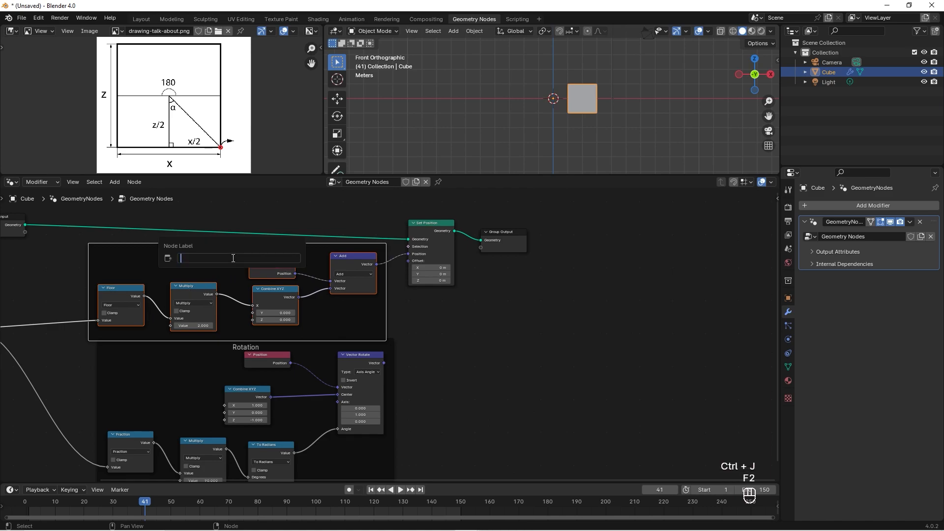
{"action": "type", "text": "moment x"}
{"action": "key", "text": "Return"}
Spread out the node layout by moving Group Input, Set Position and the moment x and Rotation frames apart
{"action": "scroll", "coordinate": [266, 241], "scroll_direction": "down", "scroll_amount": 1}
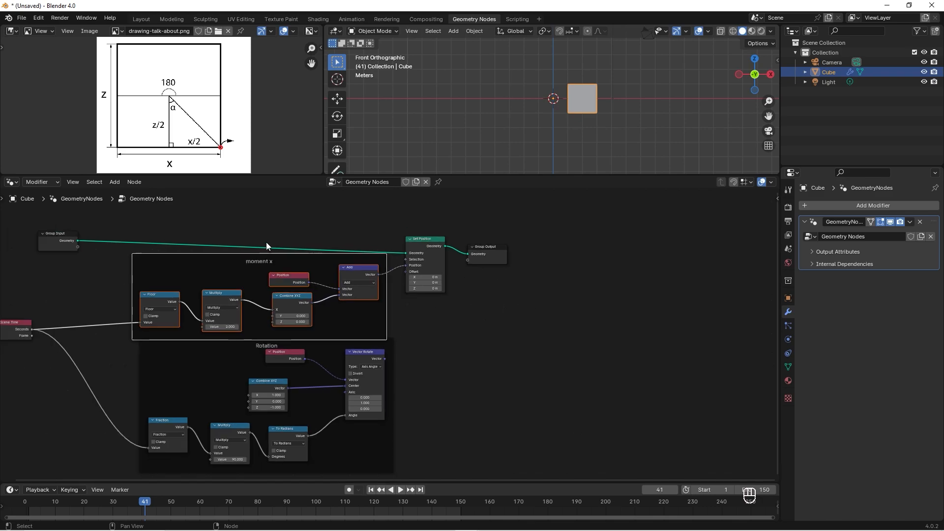
{"action": "left_click_drag", "start_coordinate": [70, 234], "coordinate": [71, 219]}
{"action": "left_click_drag", "start_coordinate": [439, 239], "coordinate": [455, 214]}
{"action": "left_click_drag", "start_coordinate": [371, 258], "coordinate": [380, 238]}
{"action": "left_click_drag", "start_coordinate": [324, 345], "coordinate": [395, 343]}
{"action": "scroll", "coordinate": [396, 340], "scroll_direction": "up", "scroll_amount": 2}
{"action": "left_click_drag", "start_coordinate": [501, 275], "coordinate": [542, 230]}
{"action": "middle_click_drag", "start_coordinate": [483, 243], "coordinate": [484, 275]}
Route the moment x Add result through Vector Rotate into Set Position's Position, delete the Rotation frame's unused Position node, and play the animation
{"action": "left_click_drag", "start_coordinate": [382, 277], "coordinate": [420, 418]}
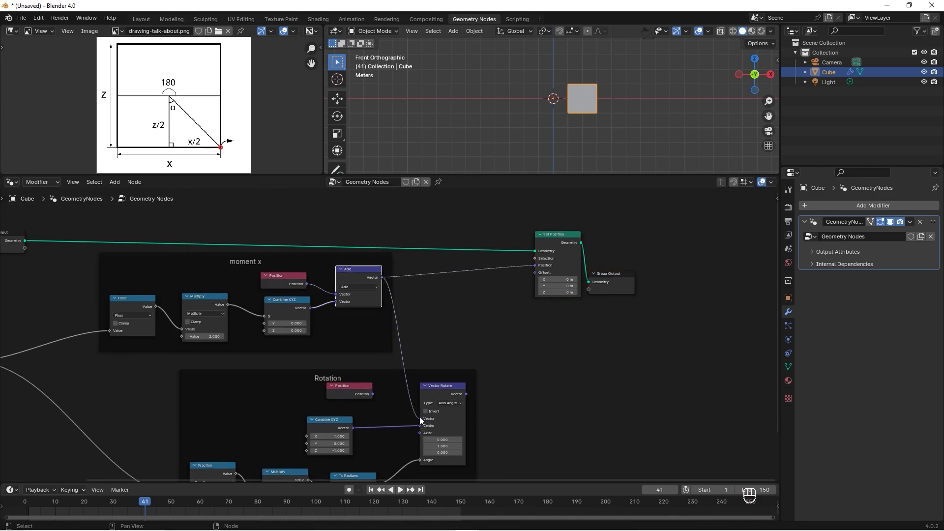
{"action": "left_click_drag", "start_coordinate": [466, 394], "coordinate": [535, 266]}
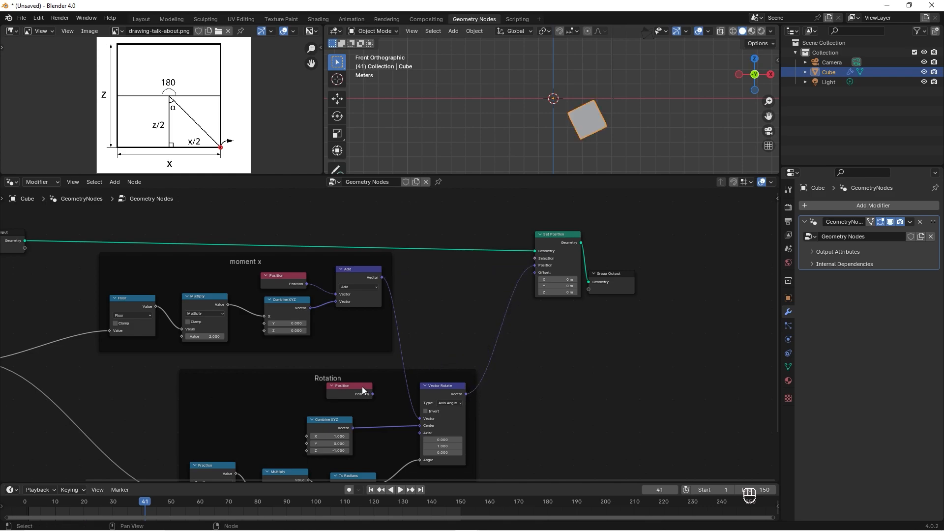
{"action": "key", "text": "Delete"}
{"action": "key", "text": "space"}
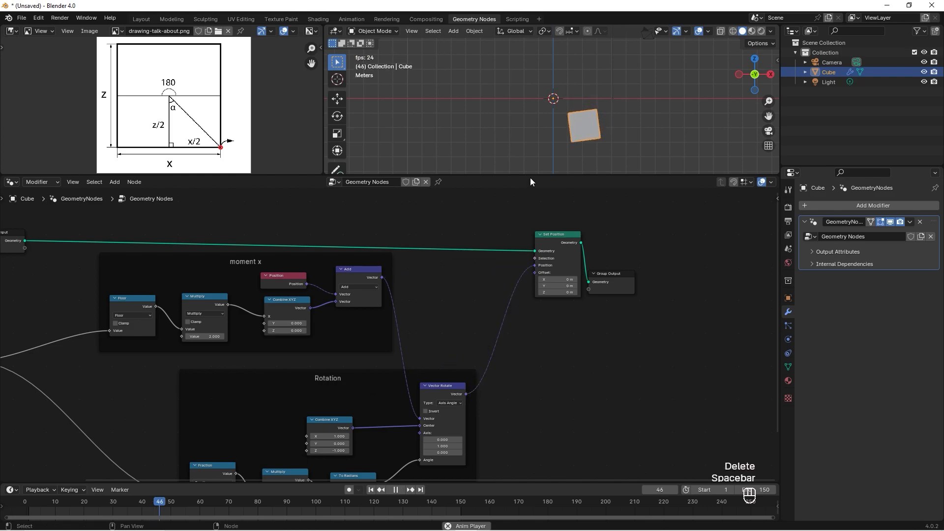
{"action": "key", "text": "space"}
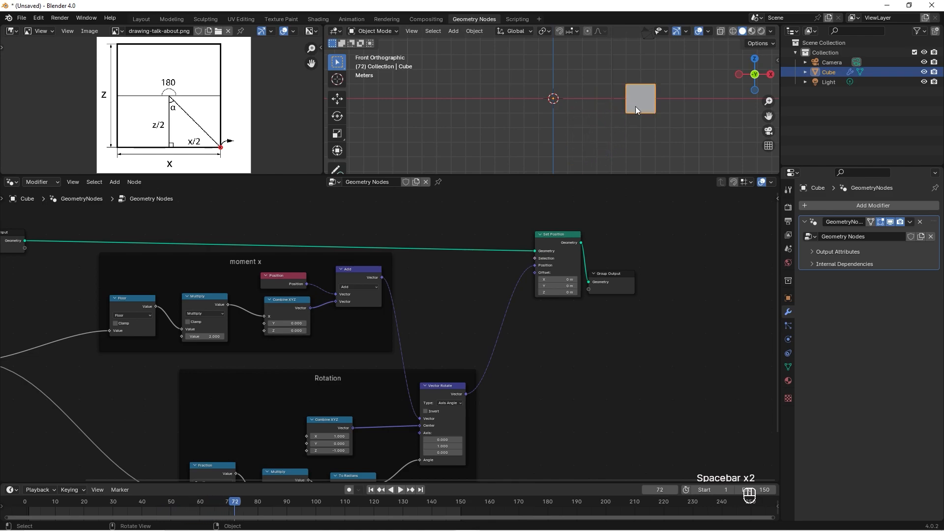
Reposition the Rotation frame's Combine XYZ node, and nudge the Combine XYZ and Multiply nodes inside the moment x frame
{"action": "middle_click_drag", "start_coordinate": [402, 325], "coordinate": [477, 303]}
{"action": "left_click_drag", "start_coordinate": [418, 396], "coordinate": [451, 373]}
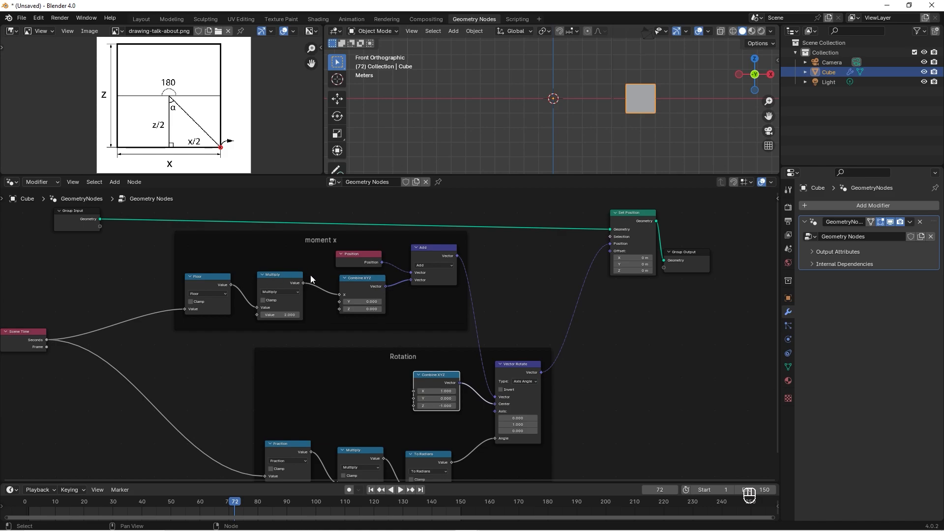
{"action": "left_click_drag", "start_coordinate": [368, 280], "coordinate": [362, 282]}
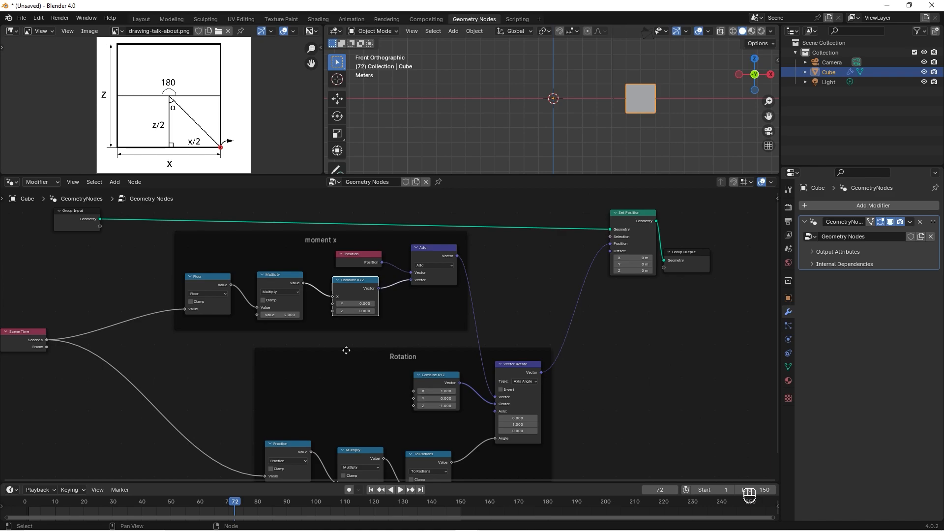
{"action": "left_click_drag", "start_coordinate": [291, 276], "coordinate": [285, 269]}
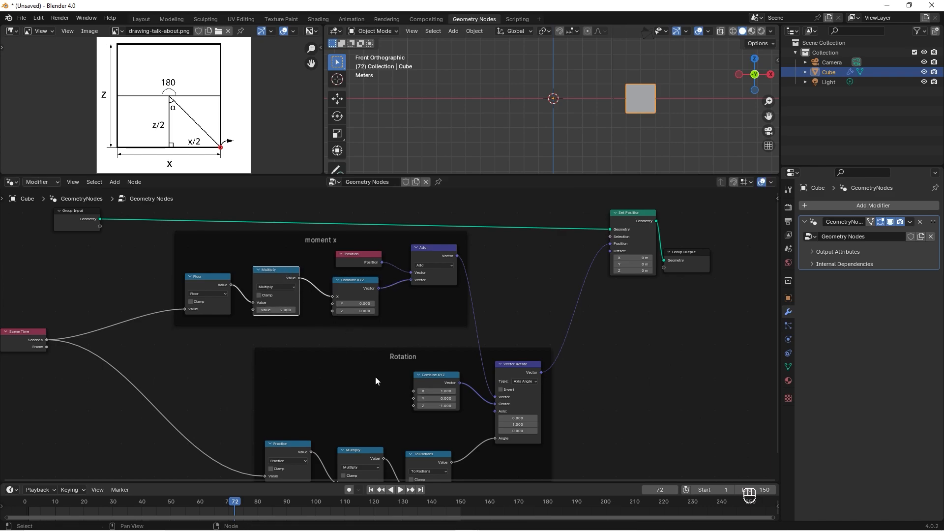
Duplicate the Rotation frame's Multiply node beside its Combine XYZ node and set the copy to Add
{"action": "left_click", "coordinate": [381, 451]}
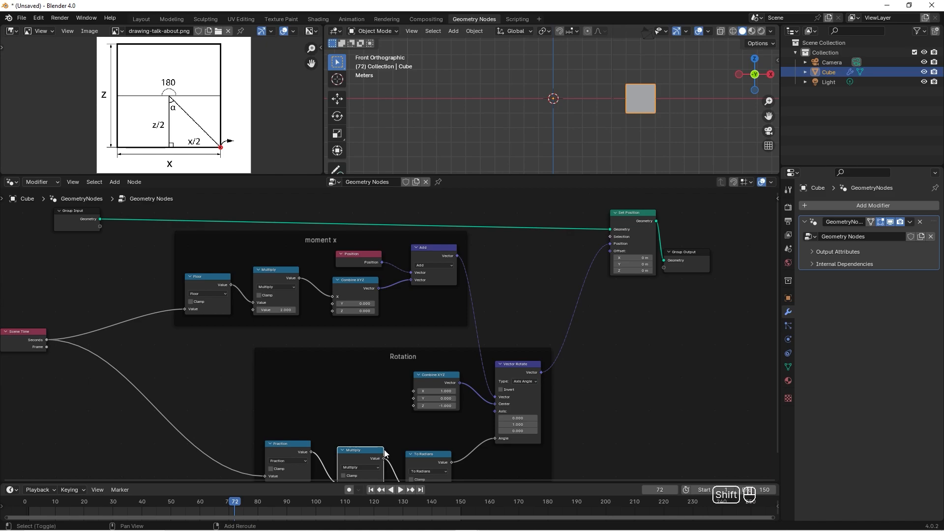
{"action": "key", "text": "shift+d"}
{"action": "left_click", "coordinate": [372, 393]}
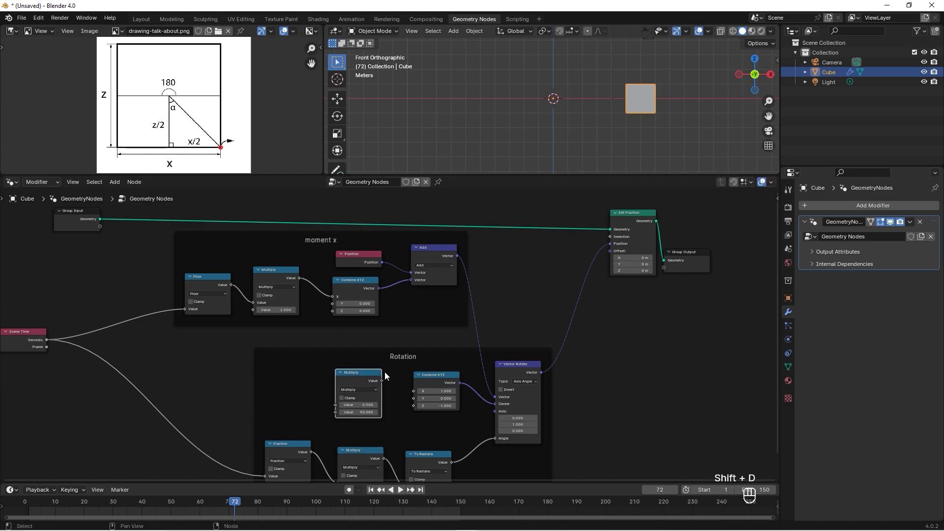
{"action": "left_click", "coordinate": [369, 391]}
{"action": "left_click", "coordinate": [359, 407]}
{"action": "left_click_drag", "start_coordinate": [359, 408], "coordinate": [372, 408]}
Feed the moment x Multiply value plus 1 through the new Add node into the rotation center's X, and play the animation
{"action": "scroll", "coordinate": [376, 367], "scroll_direction": "up", "scroll_amount": 2}
{"action": "middle_click_drag", "start_coordinate": [412, 335], "coordinate": [426, 326]}
{"action": "left_click_drag", "start_coordinate": [315, 230], "coordinate": [380, 393]}
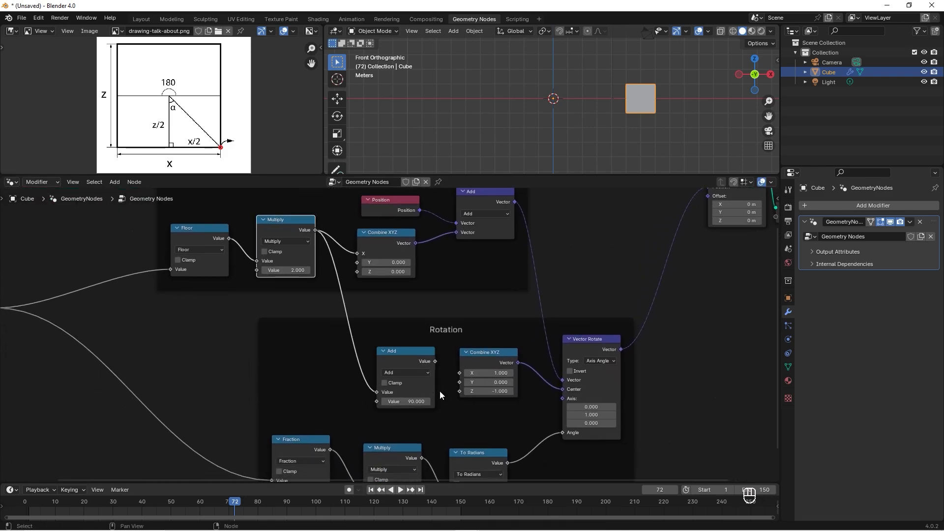
{"action": "left_click", "coordinate": [417, 398]}
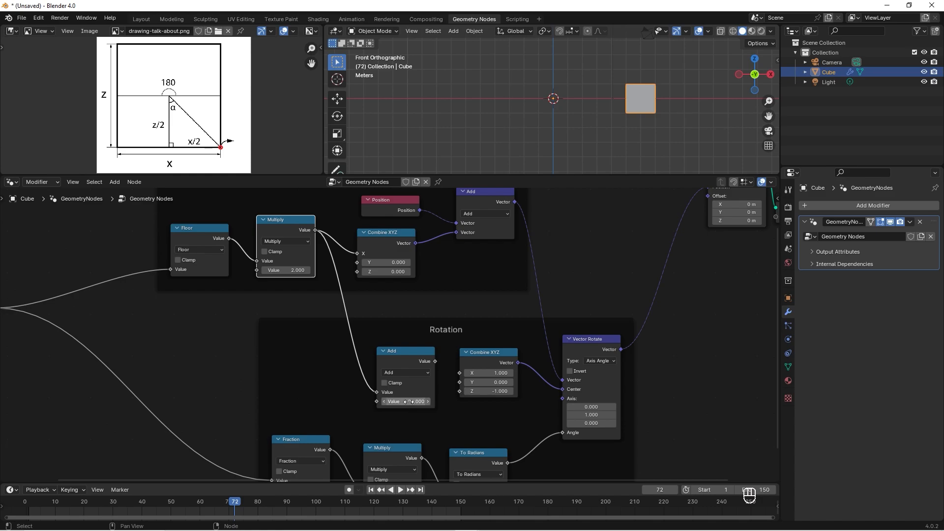
{"action": "type", "text": "1"}
{"action": "key", "text": "Return"}
{"action": "left_click_drag", "start_coordinate": [435, 361], "coordinate": [466, 378]}
{"action": "key", "text": "space"}
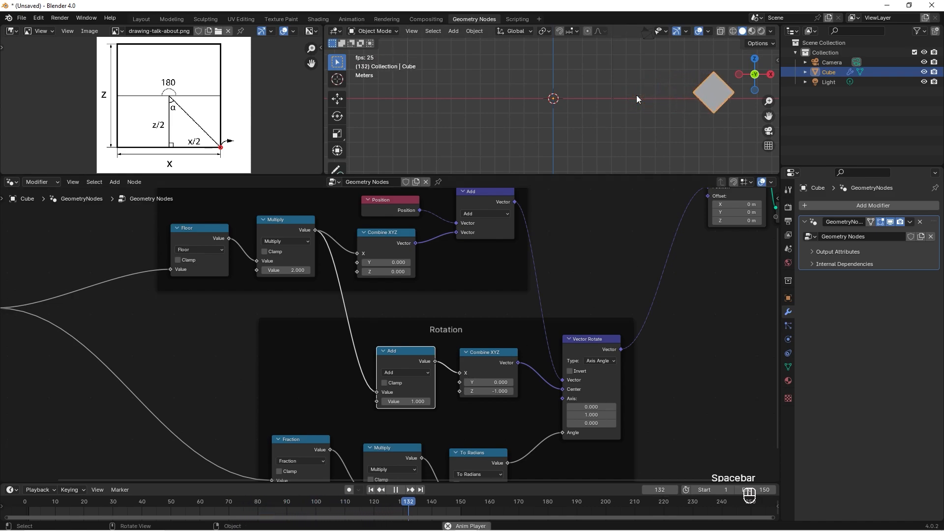
{"action": "key", "text": "space"}
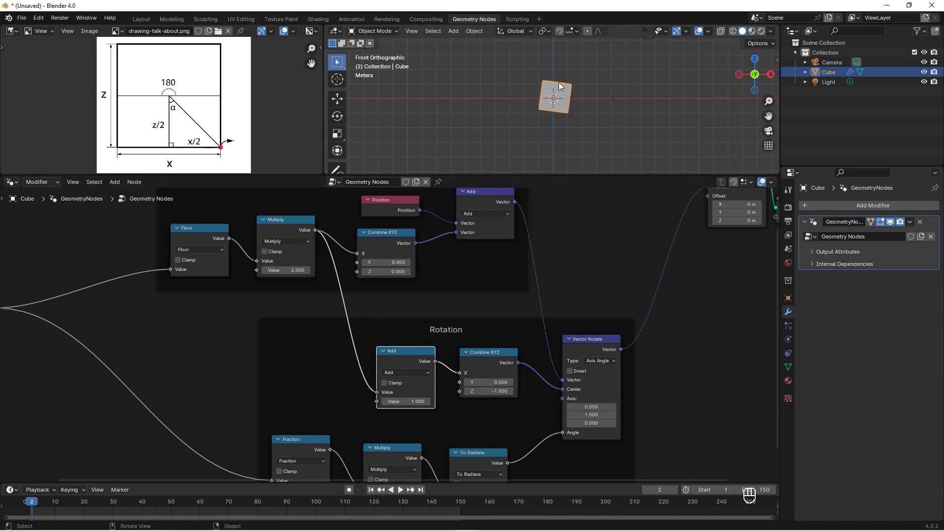
Tidy the ends of the node tree by repositioning Group Output, Set Position and Group Input
{"action": "key", "text": "Home"}
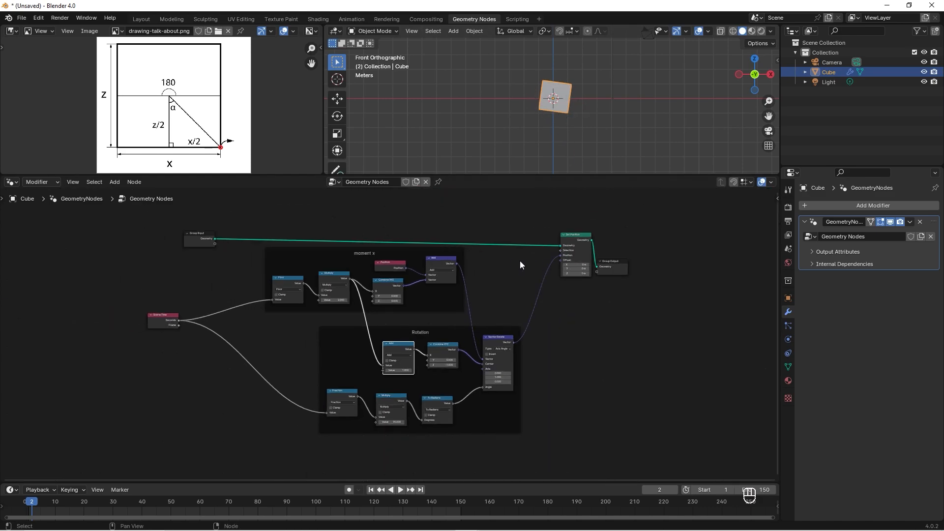
{"action": "left_click_drag", "start_coordinate": [625, 260], "coordinate": [638, 241]}
{"action": "left_click_drag", "start_coordinate": [582, 233], "coordinate": [612, 239]}
{"action": "middle_click_drag", "start_coordinate": [387, 223], "coordinate": [495, 271]}
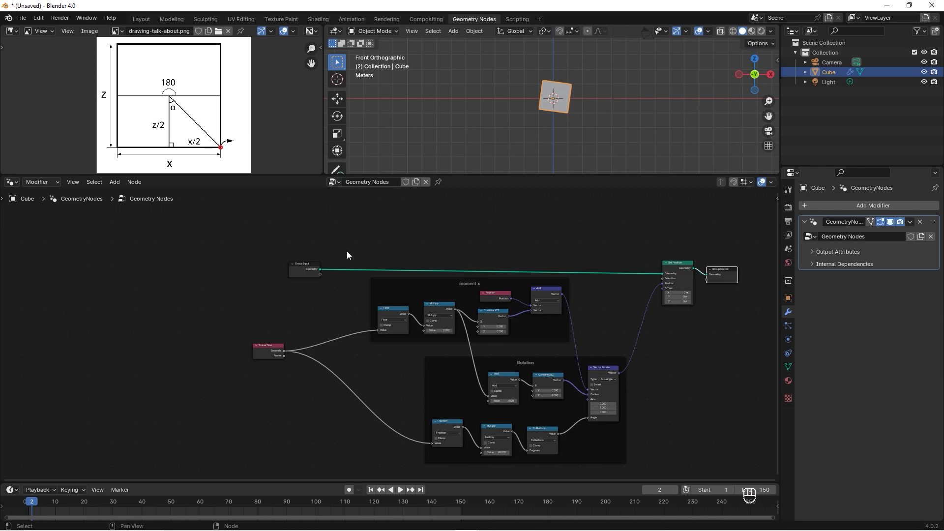
{"action": "left_click_drag", "start_coordinate": [316, 262], "coordinate": [305, 263]}
Add a Bounding Box node on the geometry link just after Group Input
{"action": "scroll", "coordinate": [356, 237], "scroll_direction": "up", "scroll_amount": 5}
{"action": "middle_click_drag", "start_coordinate": [355, 236], "coordinate": [373, 280]}
{"action": "key", "text": "shift+a"}
{"action": "left_click", "coordinate": [381, 253]}
{"action": "type", "text": "boun"}
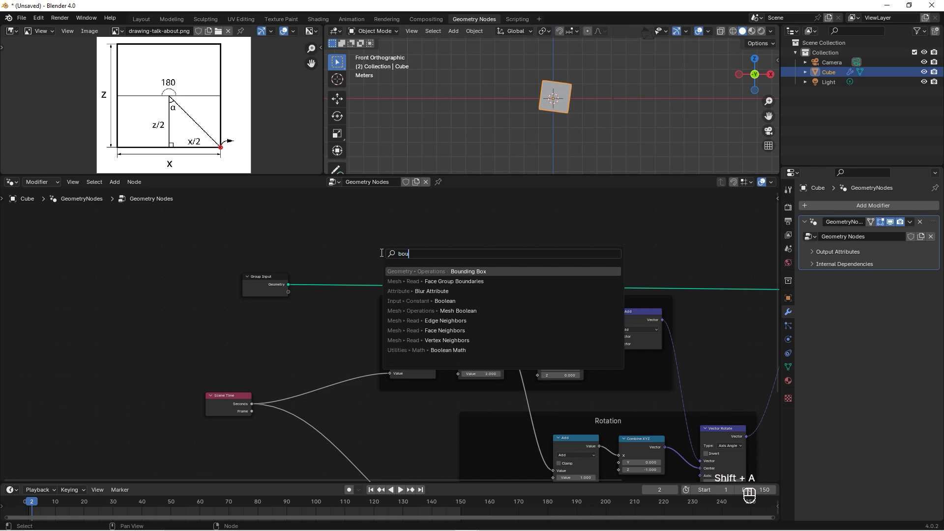
{"action": "key", "text": "Return"}
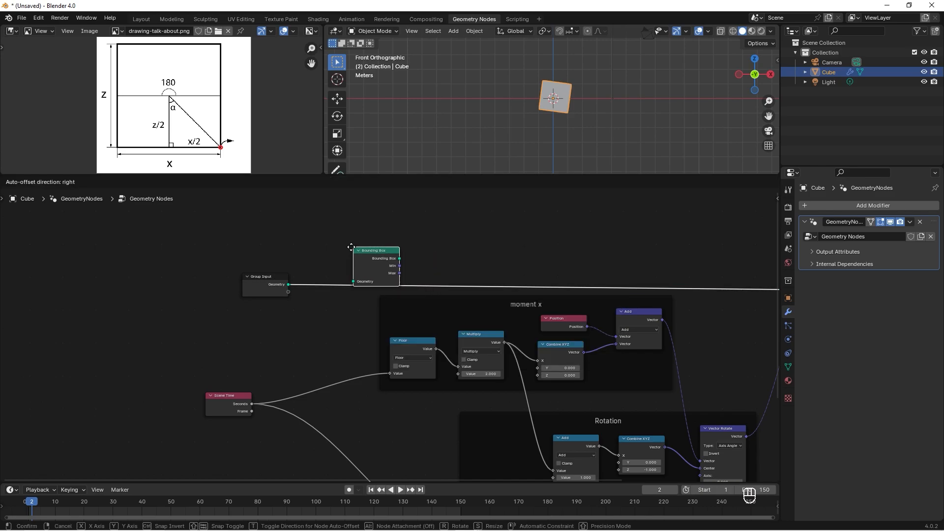
{"action": "left_click", "coordinate": [343, 252]}
Connect Group Input's Geometry directly to Set Position, leaving Bounding Box as a side branch placed above Group Input
{"action": "scroll", "coordinate": [384, 258], "scroll_direction": "down", "scroll_amount": 3}
{"action": "middle_click_drag", "start_coordinate": [454, 257], "coordinate": [391, 269]}
{"action": "left_click_drag", "start_coordinate": [234, 301], "coordinate": [234, 255]}
{"action": "left_click_drag", "start_coordinate": [319, 285], "coordinate": [299, 285]}
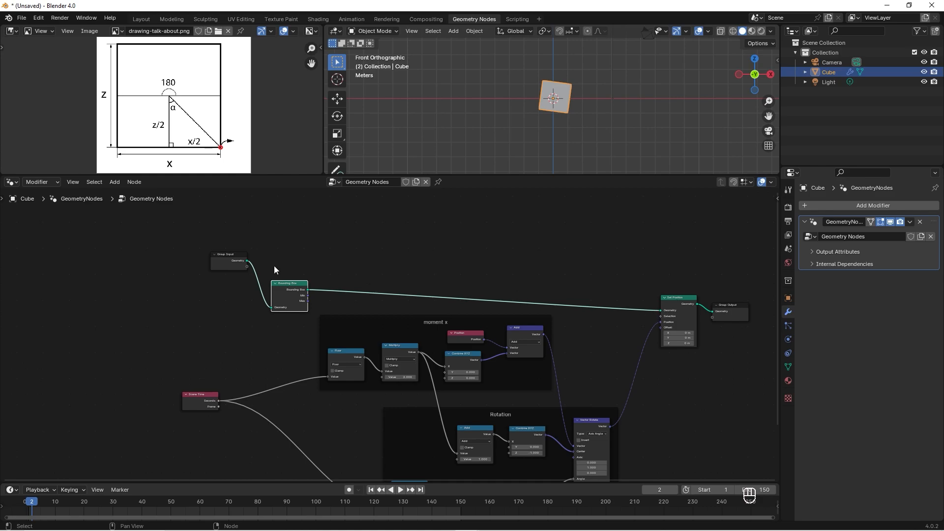
{"action": "left_click_drag", "start_coordinate": [247, 259], "coordinate": [663, 311]}
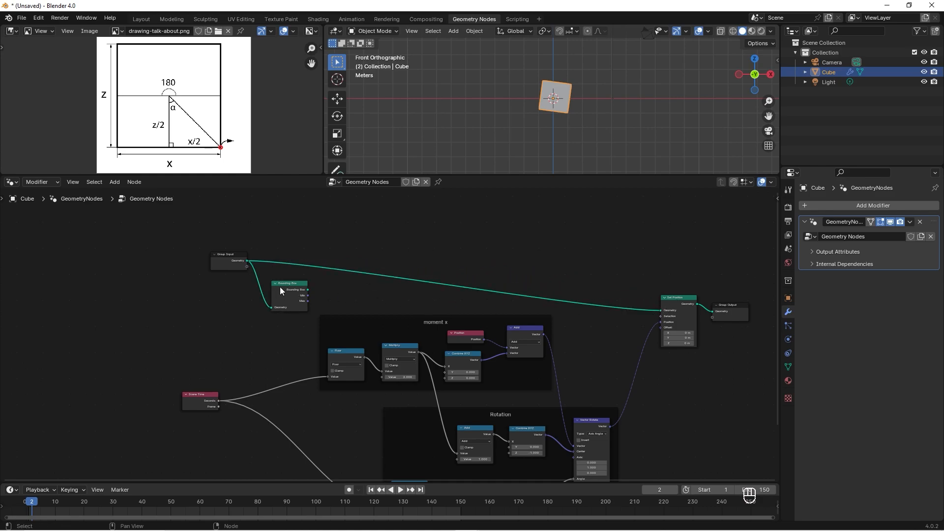
{"action": "left_click_drag", "start_coordinate": [228, 255], "coordinate": [221, 302]}
{"action": "left_click_drag", "start_coordinate": [291, 289], "coordinate": [272, 246]}
Add a Vector Math node set to Subtract beside Bounding Box and wire it to compute Max minus Min
{"action": "scroll", "coordinate": [334, 243], "scroll_direction": "up", "scroll_amount": 4}
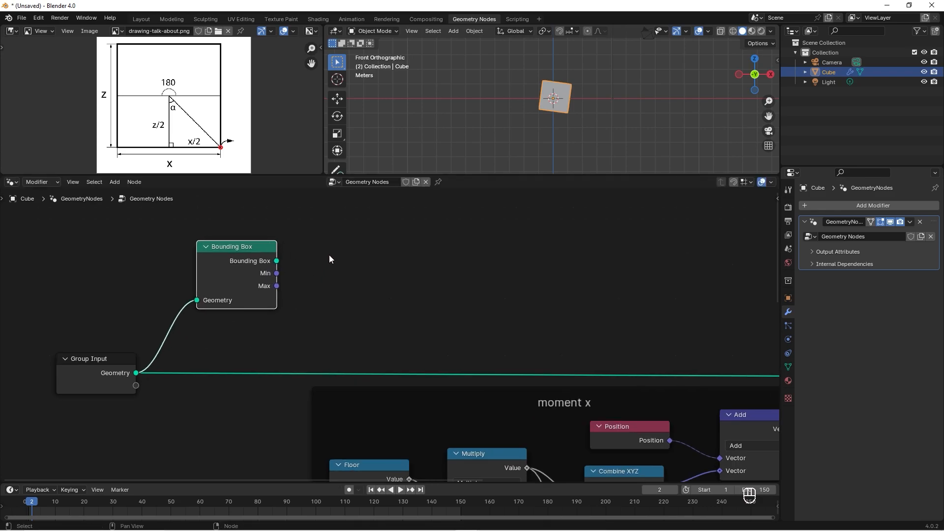
{"action": "key", "text": "shift+a"}
{"action": "left_click", "coordinate": [345, 259]}
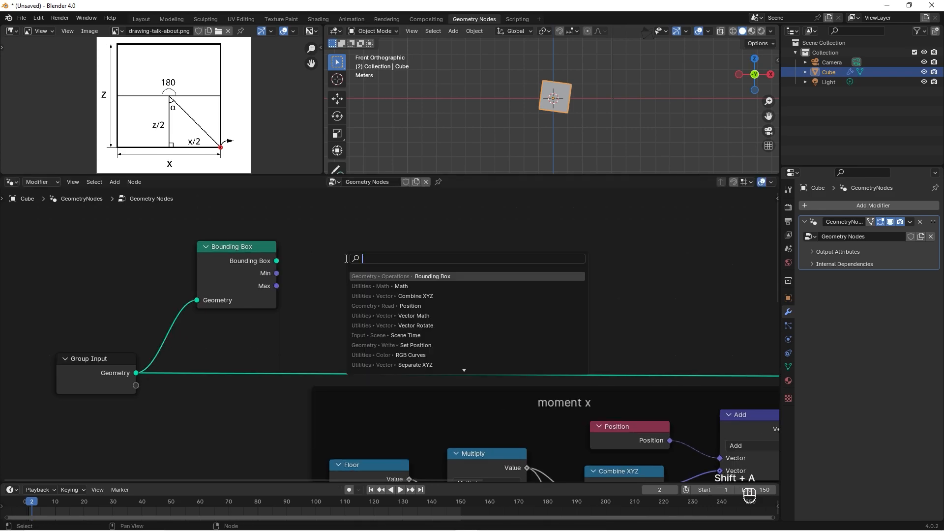
{"action": "type", "text": "vect"}
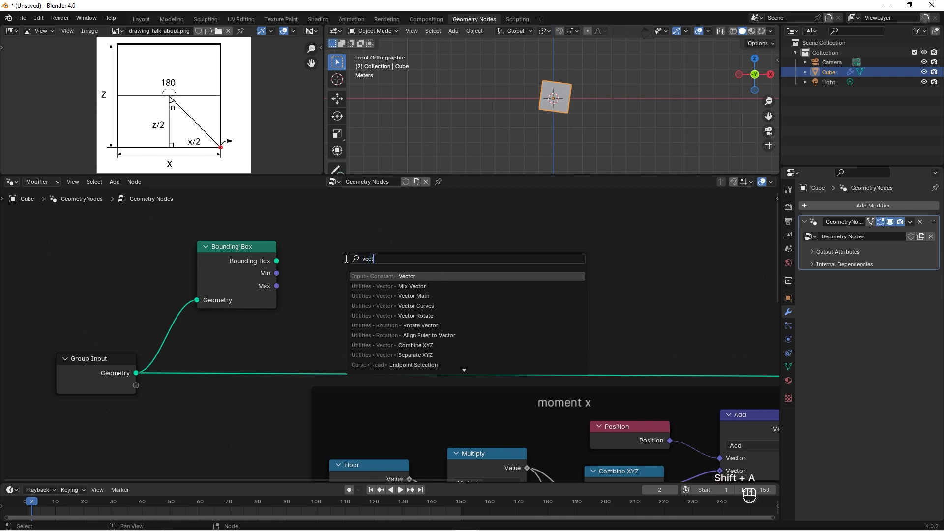
{"action": "key", "text": "Down"}
{"action": "key", "text": "Down"}
{"action": "key", "text": "Return"}
{"action": "left_click", "coordinate": [315, 223]}
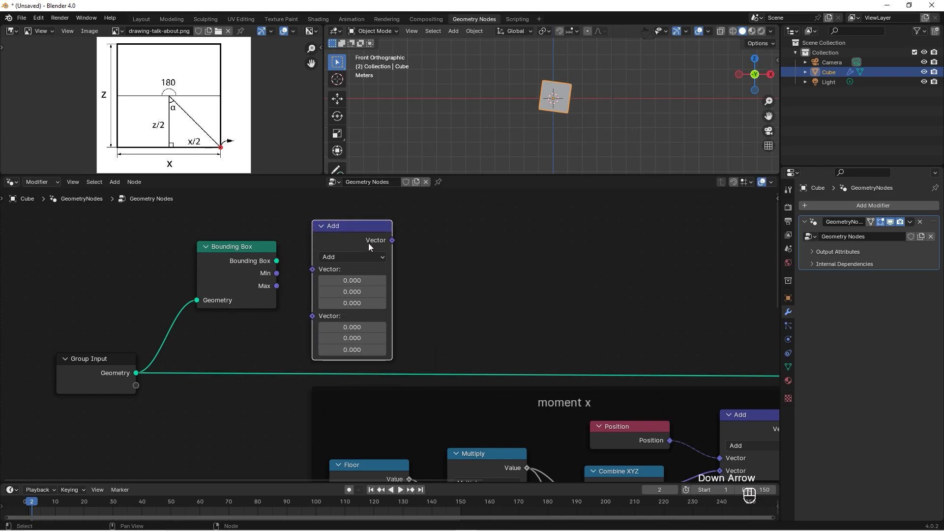
{"action": "left_click", "coordinate": [379, 257]}
{"action": "left_click", "coordinate": [355, 299]}
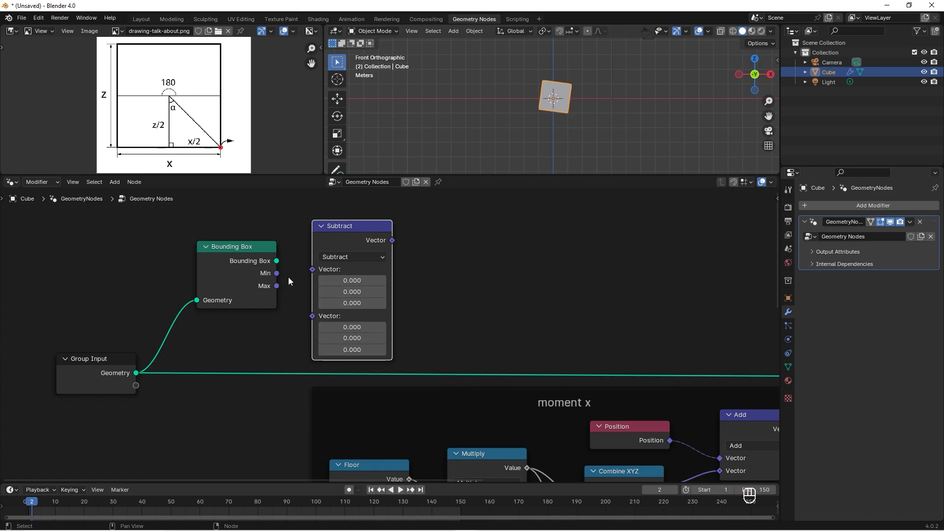
{"action": "left_click_drag", "start_coordinate": [277, 285], "coordinate": [313, 282]}
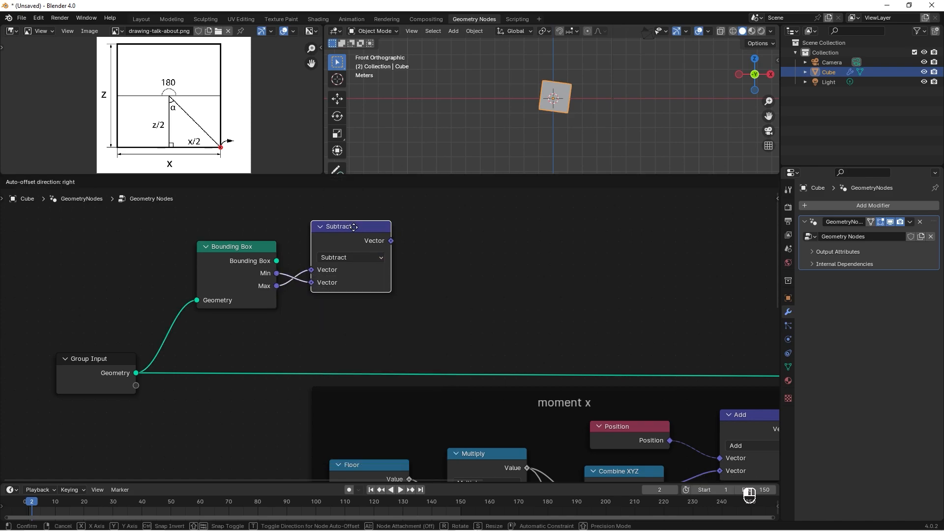
{"action": "left_click_drag", "start_coordinate": [384, 231], "coordinate": [366, 240]}
Add a Separate XYZ node after Subtract and feed it the subtracted vector
{"action": "left_click", "coordinate": [440, 250]}
{"action": "key", "text": "shift+a"}
{"action": "type", "text": "sep"}
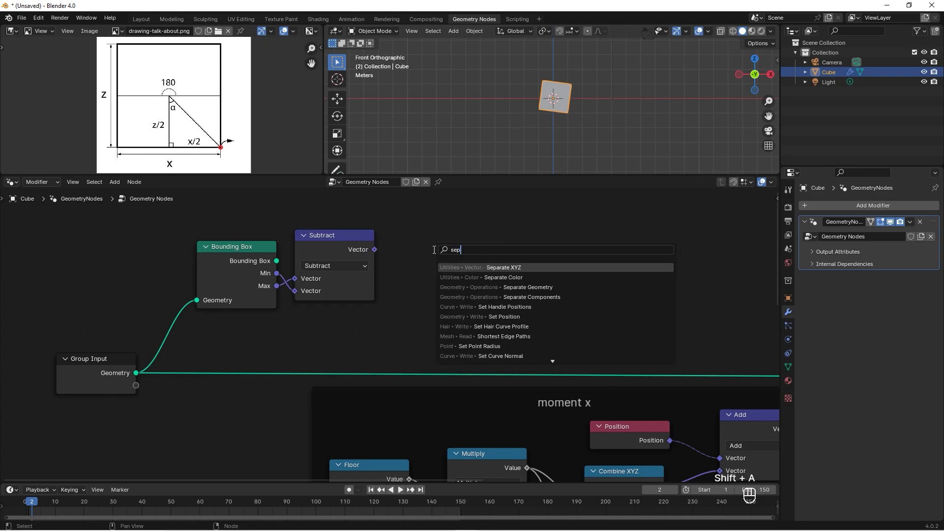
{"action": "key", "text": "Return"}
{"action": "left_click", "coordinate": [422, 220]}
{"action": "left_click_drag", "start_coordinate": [375, 249], "coordinate": [419, 276]}
{"action": "left_click_drag", "start_coordinate": [457, 225], "coordinate": [433, 225]}
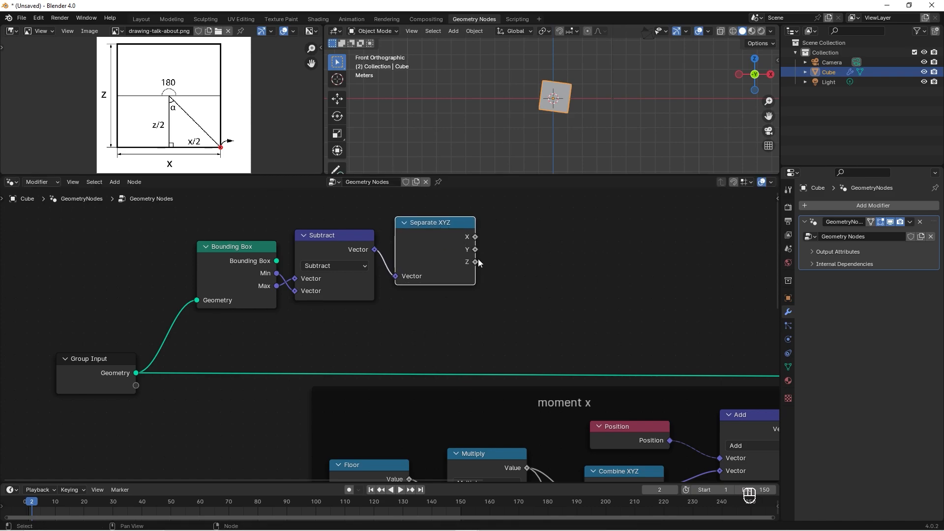
Connect Separate XYZ's X output to the second value of the Multiply node in the moment x frame
{"action": "scroll", "coordinate": [475, 256], "scroll_direction": "down", "scroll_amount": 3}
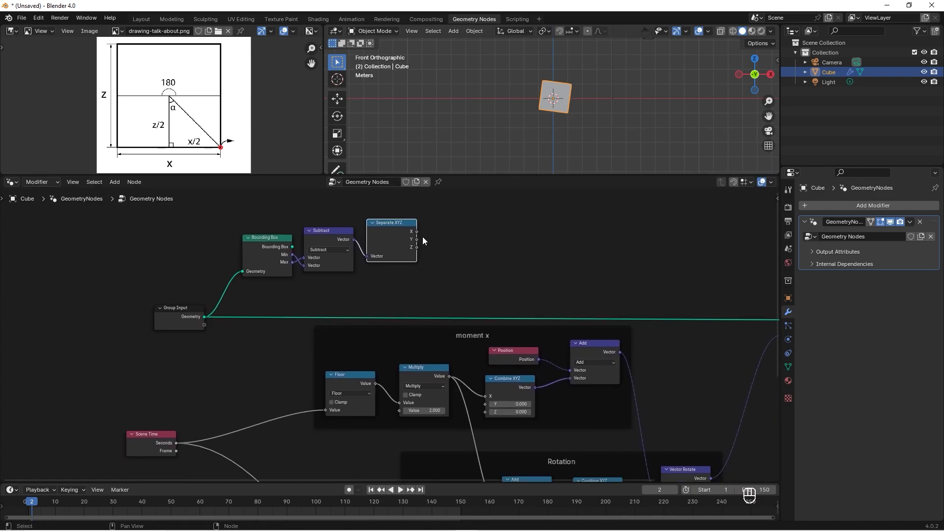
{"action": "middle_click_drag", "start_coordinate": [499, 259], "coordinate": [526, 242]}
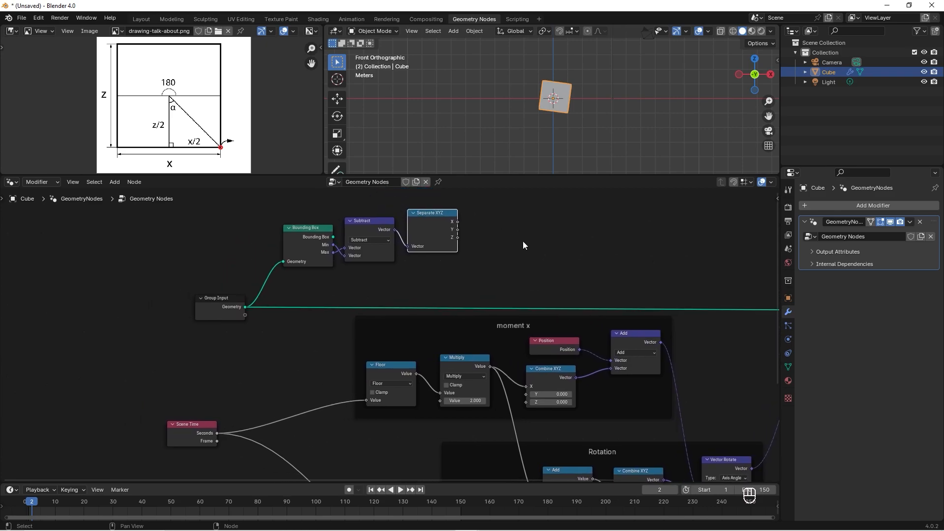
{"action": "left_click_drag", "start_coordinate": [457, 221], "coordinate": [440, 400]}
{"action": "middle_click_drag", "start_coordinate": [517, 276], "coordinate": [529, 226]}
{"action": "scroll", "coordinate": [529, 226], "scroll_direction": "down", "scroll_amount": 2}
{"action": "left_click_drag", "start_coordinate": [445, 187], "coordinate": [440, 201]}
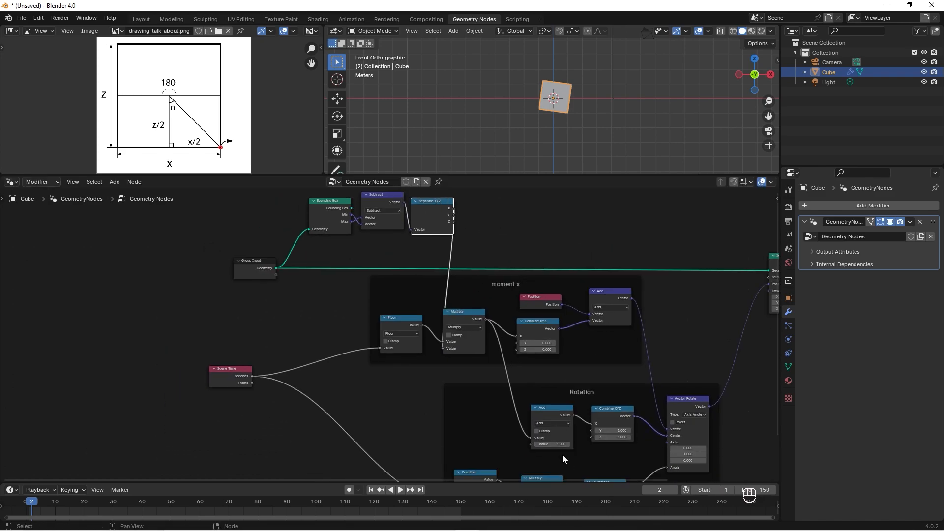
Duplicate the Add node in the Rotation frame, switch the copy to Divide, and set its second value to 2
{"action": "left_click", "coordinate": [550, 409]}
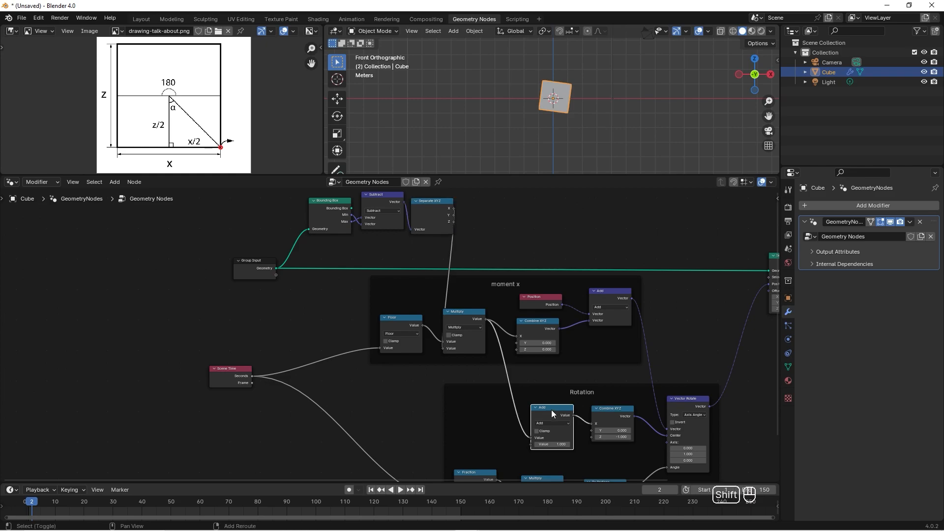
{"action": "key", "text": "shift+d"}
{"action": "left_click", "coordinate": [474, 397]}
{"action": "left_click", "coordinate": [482, 411]}
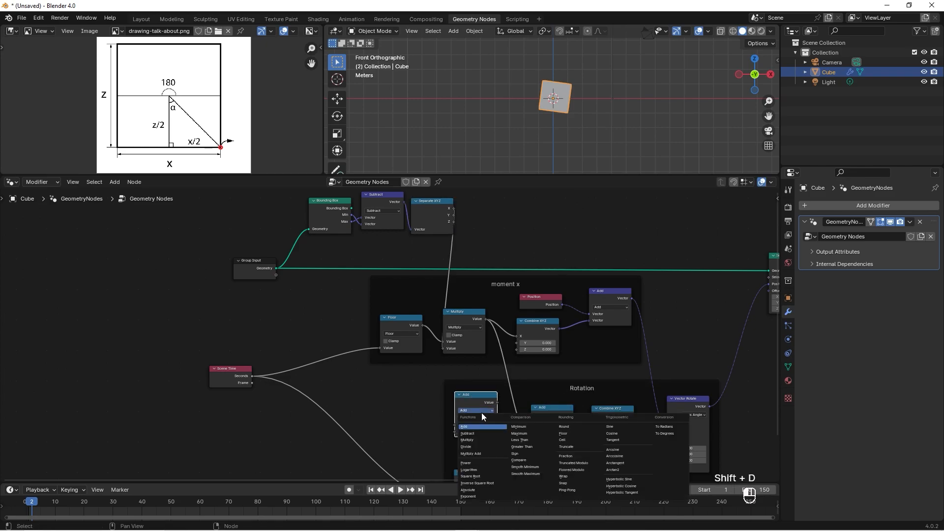
{"action": "left_click", "coordinate": [481, 447]}
{"action": "left_click", "coordinate": [479, 431]}
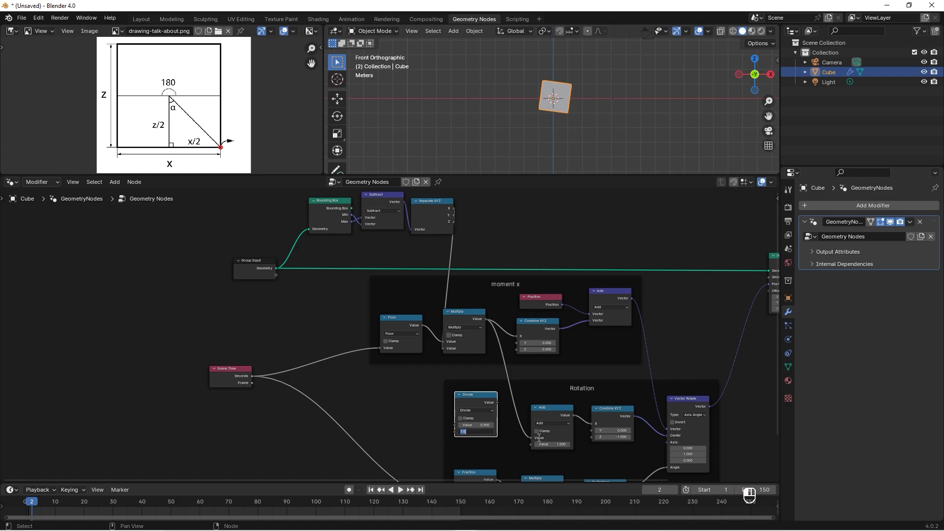
{"action": "type", "text": "2"}
{"action": "key", "text": "Return"}
Feed Separate XYZ's X into the Divide node and link its result to the Add node's second value
{"action": "scroll", "coordinate": [492, 388], "scroll_direction": "up", "scroll_amount": 1}
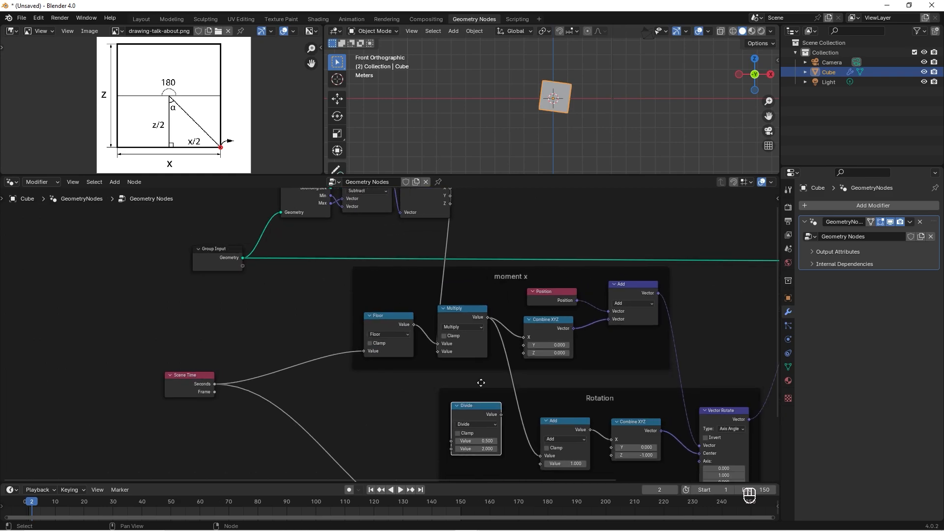
{"action": "middle_click_drag", "start_coordinate": [487, 384], "coordinate": [426, 397]}
{"action": "left_click_drag", "start_coordinate": [399, 204], "coordinate": [402, 458]}
{"action": "middle_click_drag", "start_coordinate": [403, 458], "coordinate": [410, 391]}
{"action": "left_click_drag", "start_coordinate": [460, 366], "coordinate": [497, 415]}
Shift the Bounding Box, Subtract and Separate XYZ nodes leftward above Group Input to tidy the links
{"action": "scroll", "coordinate": [514, 380], "scroll_direction": "down", "scroll_amount": 6}
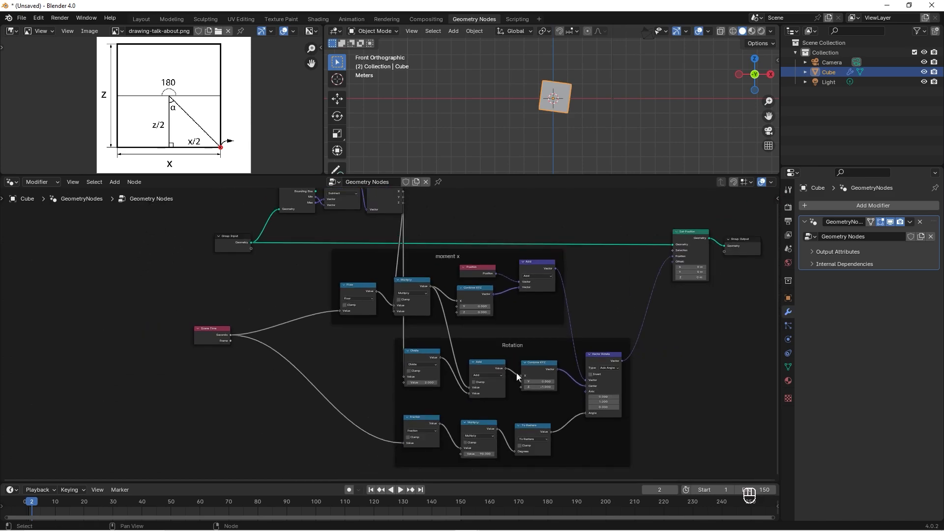
{"action": "middle_click_drag", "start_coordinate": [435, 237], "coordinate": [466, 279]}
{"action": "left_click_drag", "start_coordinate": [396, 233], "coordinate": [363, 243]}
{"action": "left_click_drag", "start_coordinate": [414, 250], "coordinate": [391, 247]}
{"action": "scroll", "coordinate": [412, 272], "scroll_direction": "up", "scroll_amount": 2}
{"action": "middle_click_drag", "start_coordinate": [412, 272], "coordinate": [447, 193]}
{"action": "left_click_drag", "start_coordinate": [454, 388], "coordinate": [595, 427]}
{"action": "scroll", "coordinate": [549, 408], "scroll_direction": "up", "scroll_amount": 1}
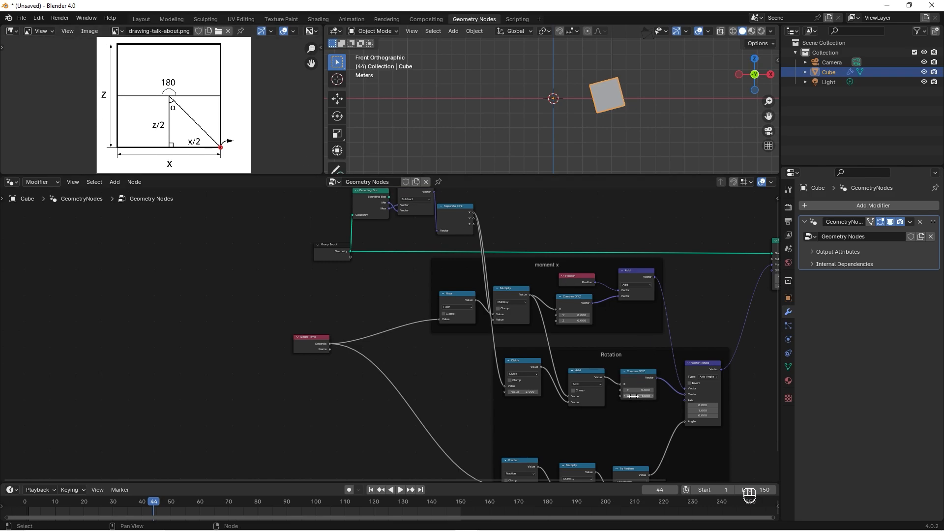
Duplicate the Divide node below the original in the Rotation frame and set the copy's second value to -2
{"action": "scroll", "coordinate": [622, 400], "scroll_direction": "up", "scroll_amount": 1}
{"action": "left_click", "coordinate": [547, 369]}
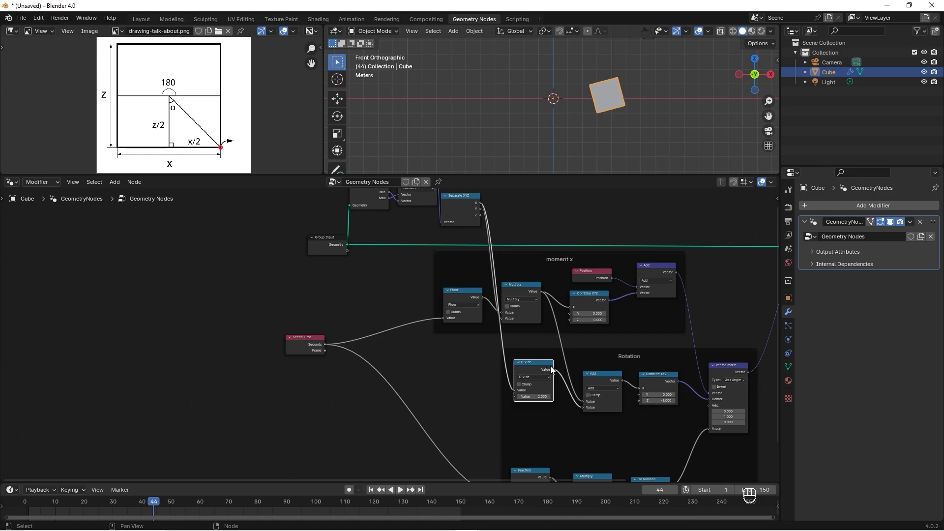
{"action": "key", "text": "shift+d"}
{"action": "left_click", "coordinate": [543, 445]}
{"action": "left_click", "coordinate": [541, 442]}
{"action": "left_click", "coordinate": [549, 449]}
{"action": "type", "text": "-2"}
{"action": "key", "text": "Return"}
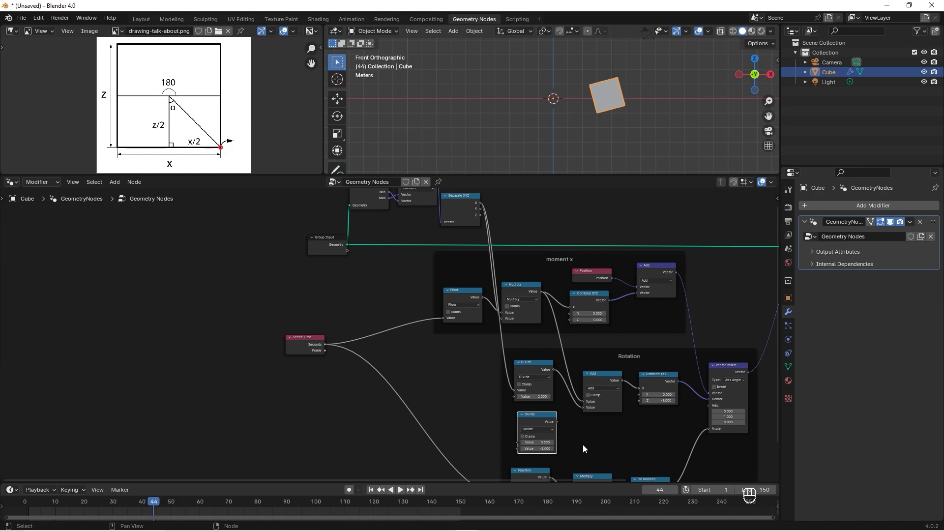
Feed Separate XYZ's Z into the lower Divide node and link its result to the Rotation Combine XYZ's Z
{"action": "left_click_drag", "start_coordinate": [557, 421], "coordinate": [639, 401]}
{"action": "scroll", "coordinate": [492, 275], "scroll_direction": "down", "scroll_amount": 1}
{"action": "left_click_drag", "start_coordinate": [473, 224], "coordinate": [512, 434]}
Play the animation to check how the cube rolls, then stop it
{"action": "key", "text": "space"}
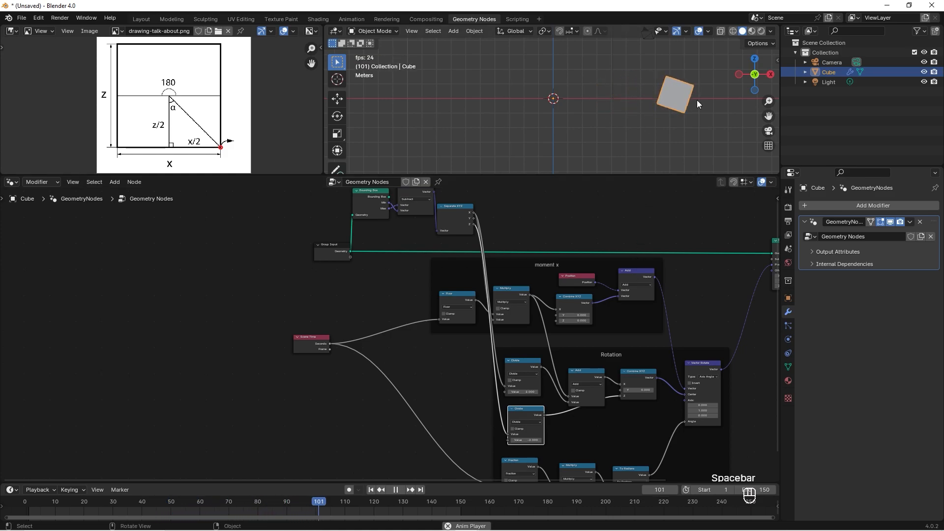
{"action": "scroll", "coordinate": [556, 324], "scroll_direction": "down", "scroll_amount": 2}
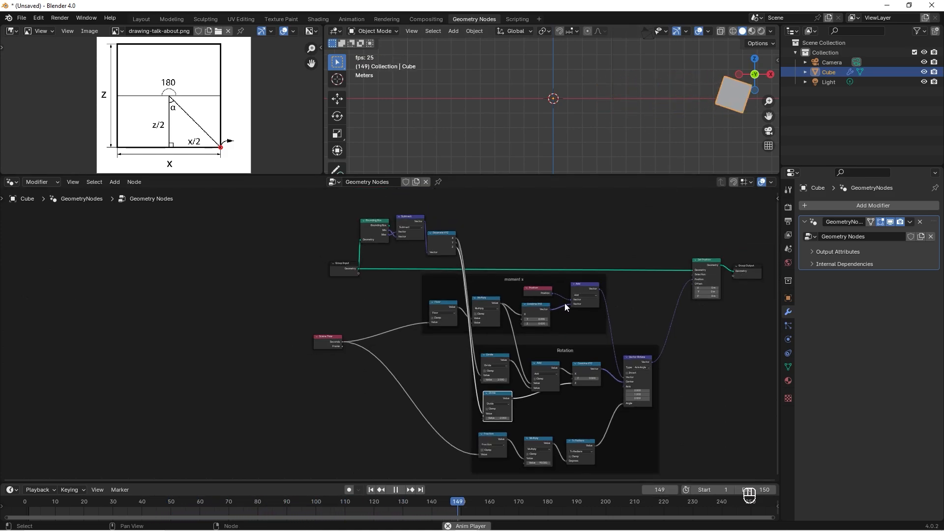
{"action": "key", "text": "space"}
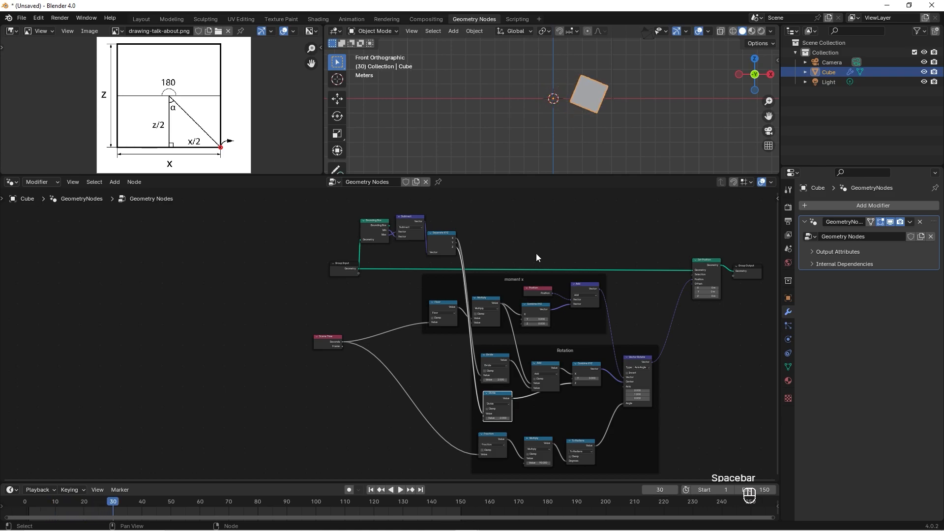
Move Group Input and Scene Time leftward and raise the Bounding Box, Subtract and Separate XYZ nodes above them
{"action": "left_click_drag", "start_coordinate": [347, 266], "coordinate": [302, 263]}
{"action": "left_click_drag", "start_coordinate": [334, 339], "coordinate": [289, 345]}
{"action": "left_click_drag", "start_coordinate": [463, 203], "coordinate": [383, 237]}
{"action": "left_click_drag", "start_coordinate": [441, 233], "coordinate": [442, 208]}
Delete both Divide nodes from the Rotation frame
{"action": "middle_click_drag", "start_coordinate": [499, 378], "coordinate": [540, 264]}
{"action": "scroll", "coordinate": [589, 306], "scroll_direction": "up", "scroll_amount": 2}
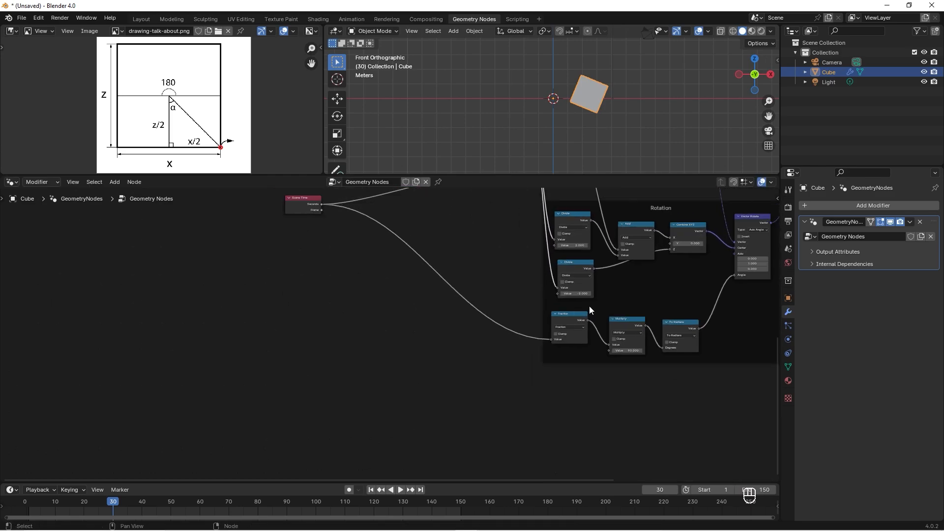
{"action": "scroll", "coordinate": [590, 306], "scroll_direction": "down", "scroll_amount": 1}
{"action": "middle_click_drag", "start_coordinate": [588, 306], "coordinate": [577, 367]}
{"action": "left_click_drag", "start_coordinate": [662, 362], "coordinate": [546, 408]}
{"action": "left_click", "coordinate": [608, 369]}
{"action": "middle_click_drag", "start_coordinate": [608, 369], "coordinate": [570, 401]}
{"action": "scroll", "coordinate": [575, 415], "scroll_direction": "up", "scroll_amount": 2}
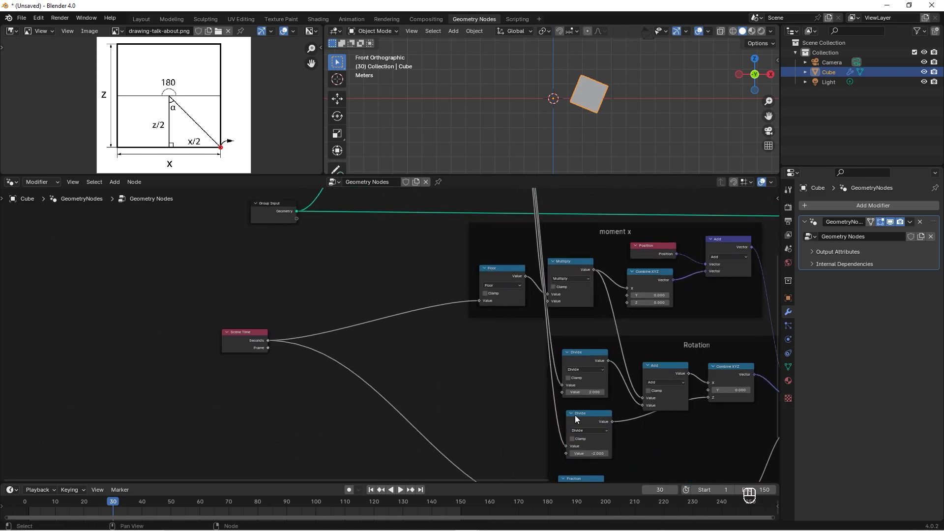
{"action": "left_click", "coordinate": [594, 416]}
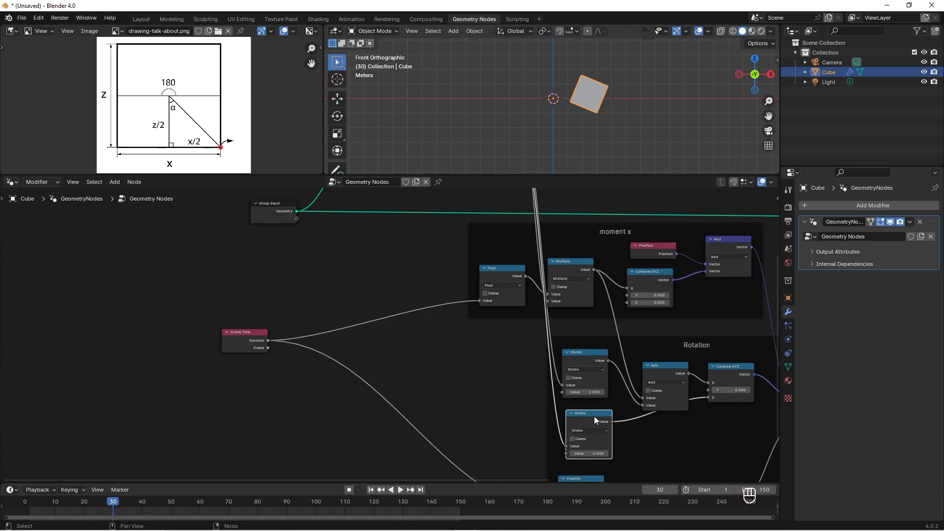
{"action": "key", "text": "Delete"}
{"action": "left_click", "coordinate": [594, 361]}
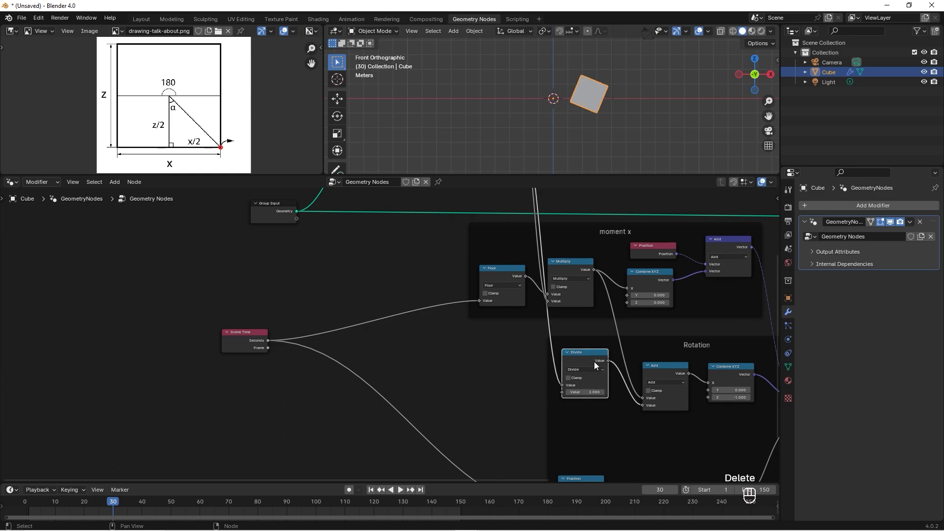
{"action": "key", "text": "Delete"}
{"action": "scroll", "coordinate": [566, 290], "scroll_direction": "down", "scroll_amount": 1}
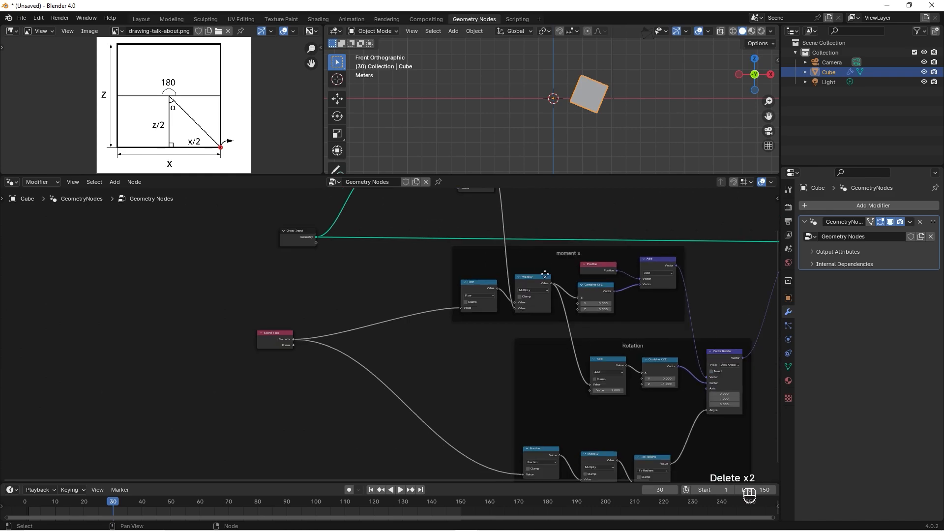
Disconnect Separate XYZ's X from the moment x Multiply node and briefly play the animation
{"action": "middle_click_drag", "start_coordinate": [546, 270], "coordinate": [571, 348]}
{"action": "scroll", "coordinate": [568, 355], "scroll_direction": "up", "scroll_amount": 2}
{"action": "left_click_drag", "start_coordinate": [566, 231], "coordinate": [568, 249]}
{"action": "left_click_drag", "start_coordinate": [598, 457], "coordinate": [604, 337]}
{"action": "scroll", "coordinate": [559, 279], "scroll_direction": "down", "scroll_amount": 1}
{"action": "middle_click_drag", "start_coordinate": [565, 288], "coordinate": [515, 210]}
{"action": "key", "text": "space"}
{"action": "key", "text": "space"}
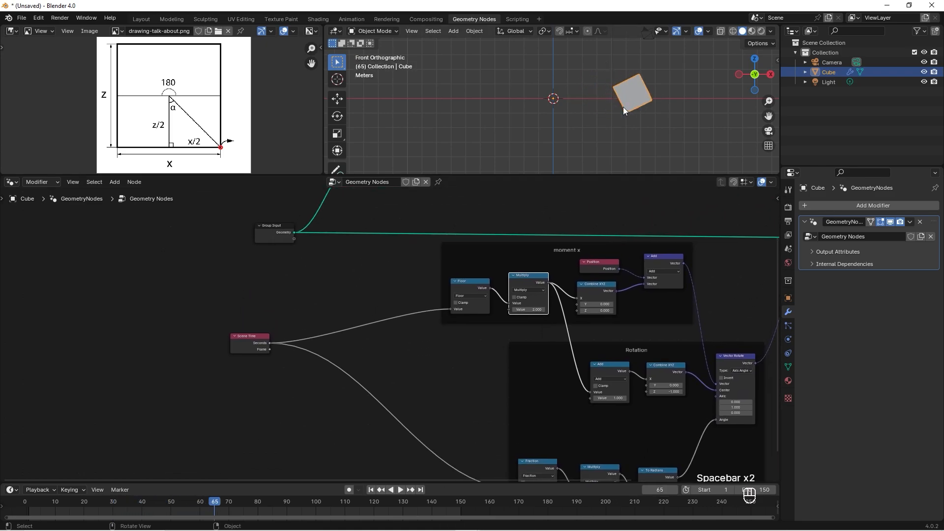
Move the Fraction and Multiply nodes in the Rotation frame leftward, away from To Radians
{"action": "middle_click_drag", "start_coordinate": [568, 386], "coordinate": [557, 293]}
{"action": "scroll", "coordinate": [557, 390], "scroll_direction": "up", "scroll_amount": 5}
{"action": "middle_click_drag", "start_coordinate": [651, 445], "coordinate": [598, 417]}
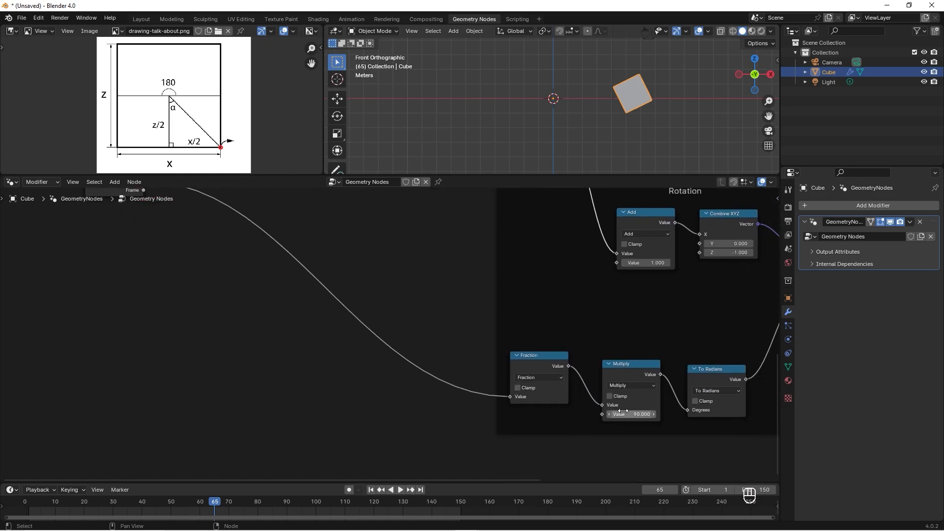
{"action": "left_click_drag", "start_coordinate": [559, 364], "coordinate": [506, 377]}
{"action": "left_click_drag", "start_coordinate": [637, 364], "coordinate": [614, 365]}
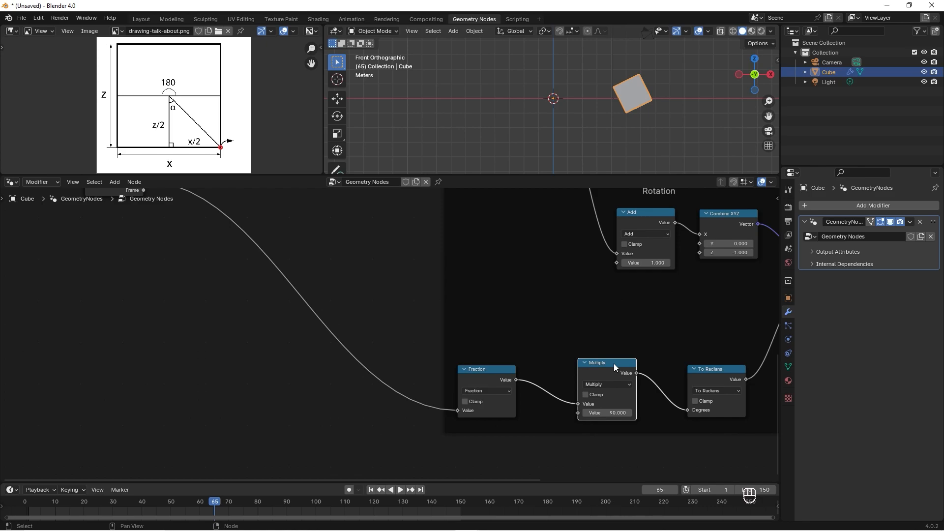
Duplicate the Rotation Multiply as a Divide node computing 360 divided by 4, and link it to Multiply's second value
{"action": "key", "text": "shift+d"}
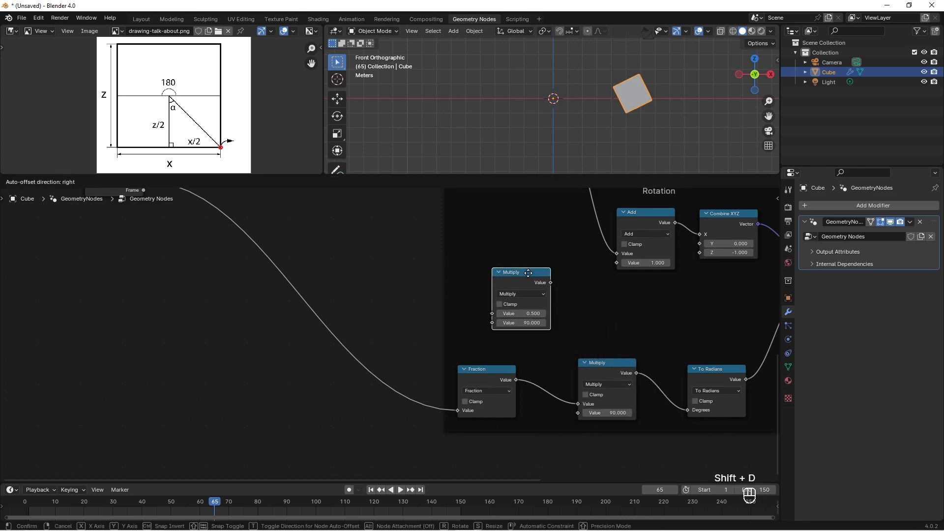
{"action": "left_click", "coordinate": [521, 282]}
{"action": "left_click", "coordinate": [522, 292]}
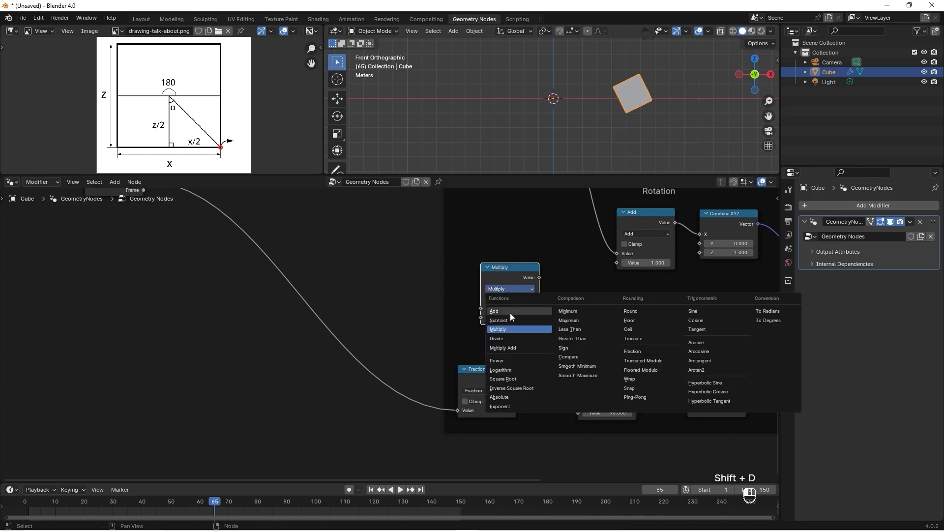
{"action": "left_click", "coordinate": [507, 300]}
{"action": "left_click", "coordinate": [509, 308]}
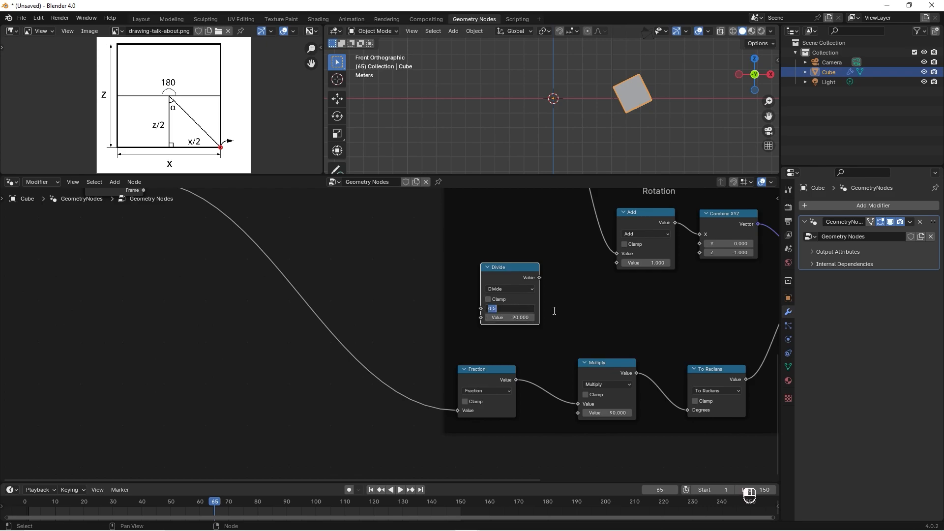
{"action": "key", "text": "Return"}
{"action": "left_click", "coordinate": [510, 318]}
{"action": "type", "text": "4"}
{"action": "key", "text": "Return"}
{"action": "left_click_drag", "start_coordinate": [539, 277], "coordinate": [578, 413]}
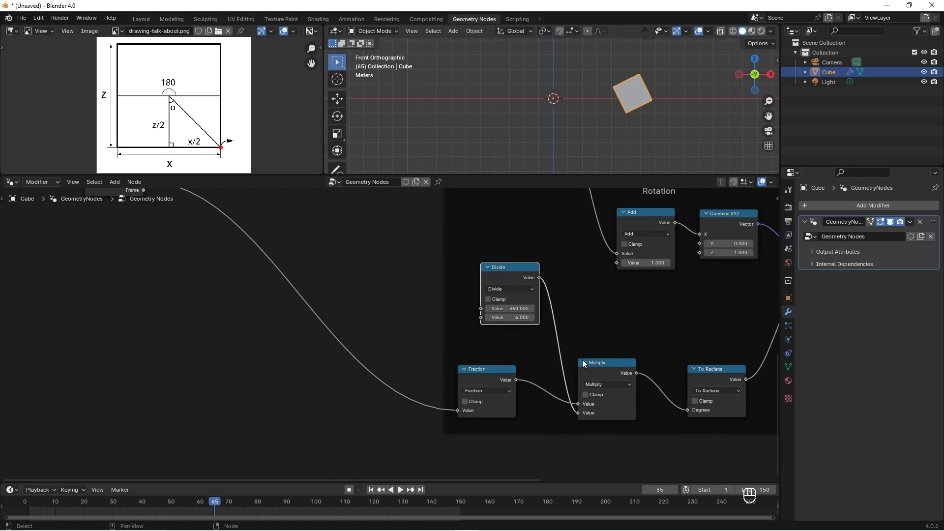
Move Group Input down near Scene Time and expose the Divide node's second value as a new group input
{"action": "scroll", "coordinate": [584, 365], "scroll_direction": "down", "scroll_amount": 6}
{"action": "middle_click_drag", "start_coordinate": [500, 295], "coordinate": [625, 364]}
{"action": "left_click_drag", "start_coordinate": [399, 226], "coordinate": [383, 278]}
{"action": "scroll", "coordinate": [605, 441], "scroll_direction": "up", "scroll_amount": 2}
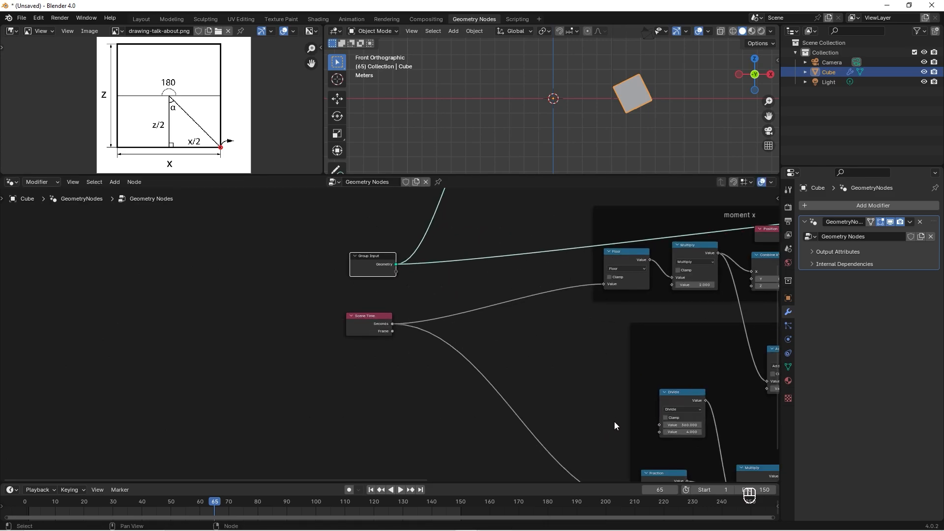
{"action": "left_click_drag", "start_coordinate": [660, 432], "coordinate": [384, 259]}
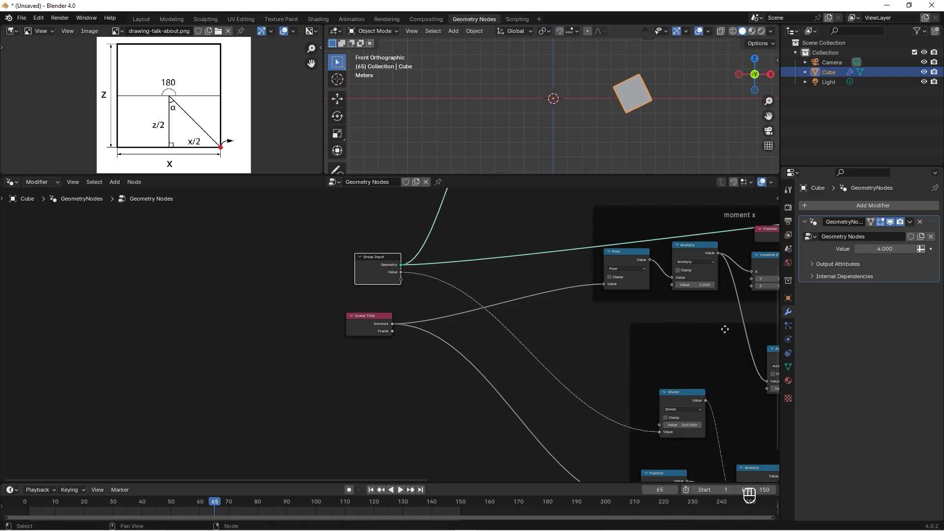
Rename the new Value group input to Sides and enable Single Value for it
{"action": "key", "text": "n"}
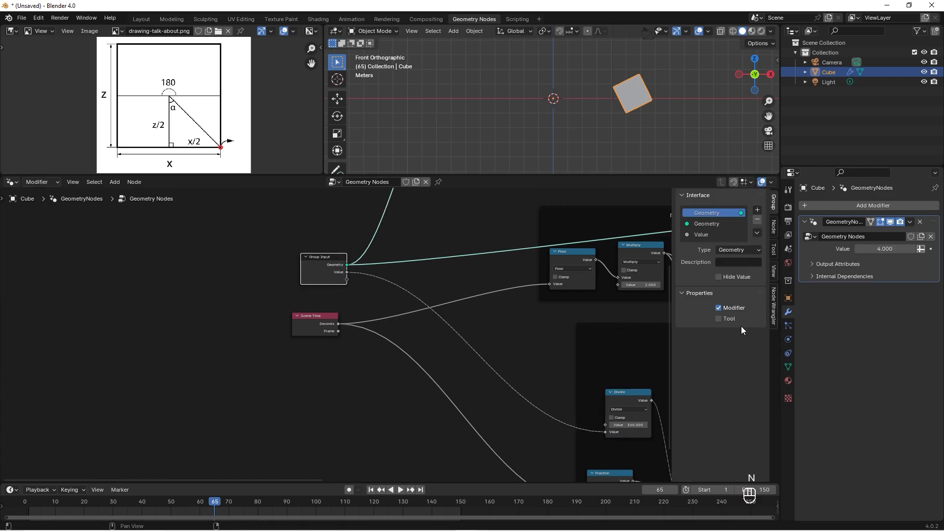
{"action": "double_click", "coordinate": [703, 234]}
{"action": "type", "text": "Sides"}
{"action": "key", "text": "Return"}
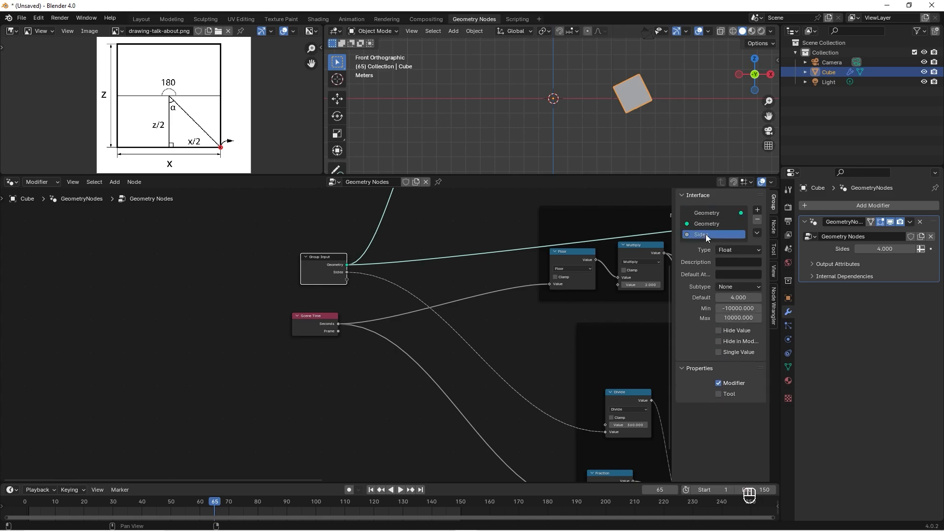
{"action": "left_click", "coordinate": [718, 353]}
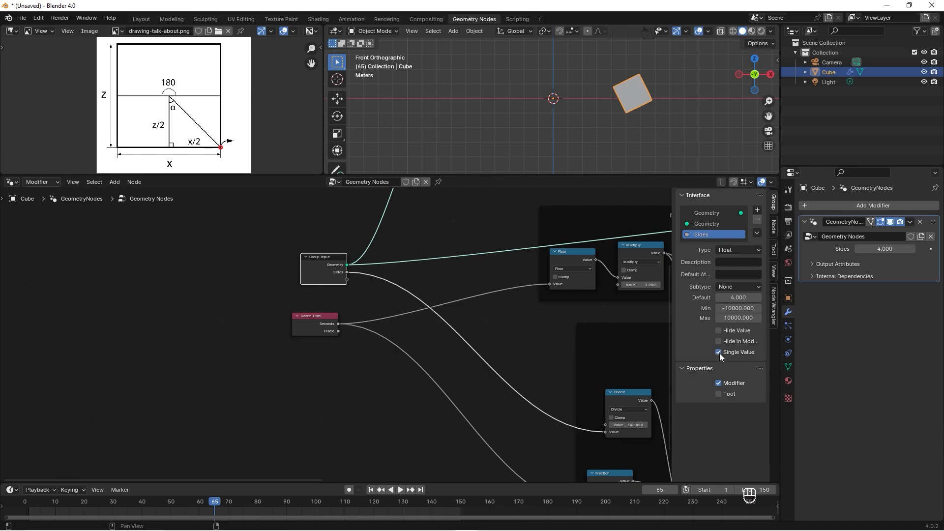
Play and pause the animation to check the roll driven by the Sides input
{"action": "key", "text": "space"}
{"action": "key", "text": "space"}
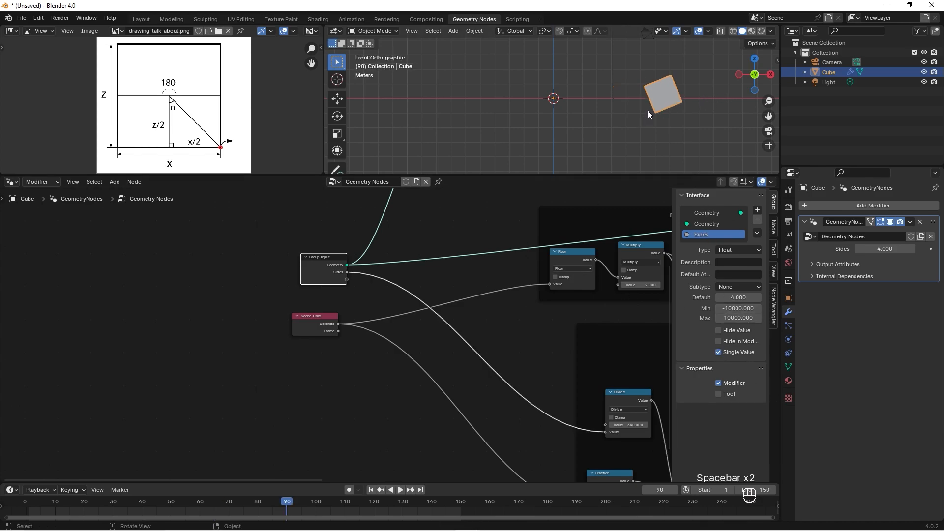
{"action": "key", "text": "space"}
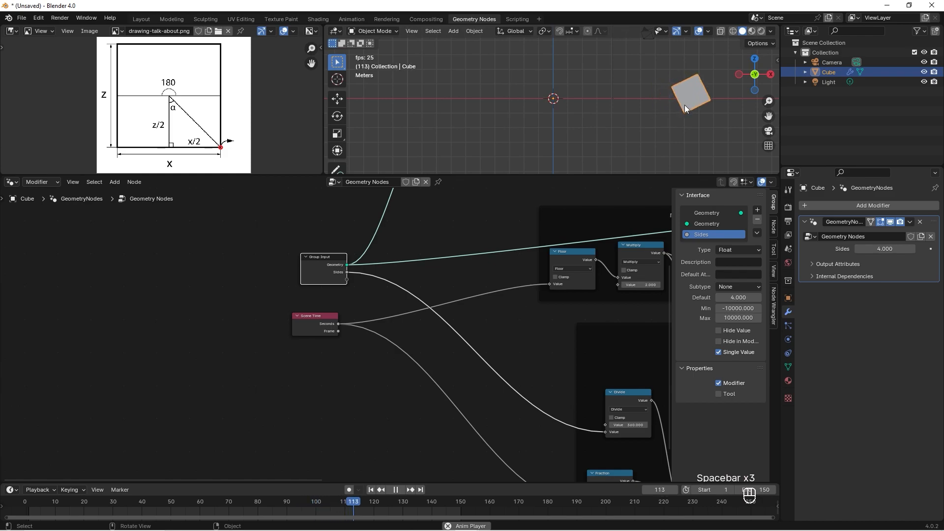
{"action": "key", "text": "space"}
Raise the Group Input node slightly and move the Bounding Box, Subtract and Separate XYZ nodes together farther above it
{"action": "scroll", "coordinate": [440, 341], "scroll_direction": "down", "scroll_amount": 5}
{"action": "middle_click_drag", "start_coordinate": [452, 259], "coordinate": [460, 349]}
{"action": "scroll", "coordinate": [422, 364], "scroll_direction": "up", "scroll_amount": 6}
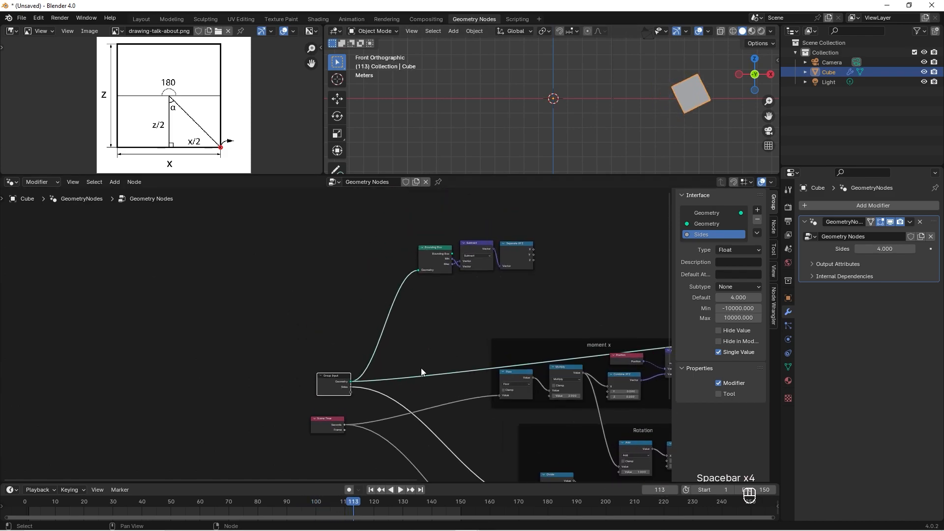
{"action": "left_click_drag", "start_coordinate": [346, 397], "coordinate": [348, 369]}
{"action": "scroll", "coordinate": [509, 297], "scroll_direction": "down", "scroll_amount": 2}
{"action": "middle_click_drag", "start_coordinate": [513, 296], "coordinate": [437, 350]}
{"action": "left_click_drag", "start_coordinate": [526, 241], "coordinate": [421, 298]}
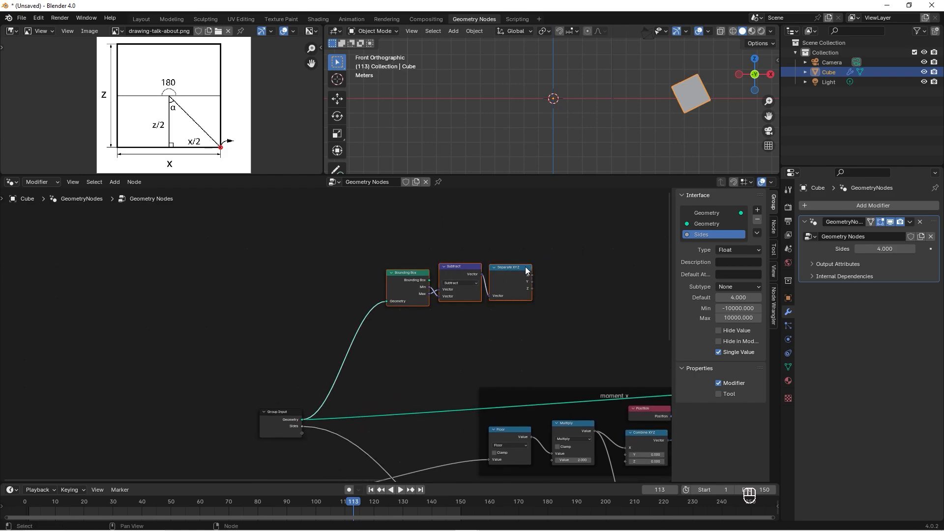
{"action": "left_click_drag", "start_coordinate": [526, 270], "coordinate": [541, 253]}
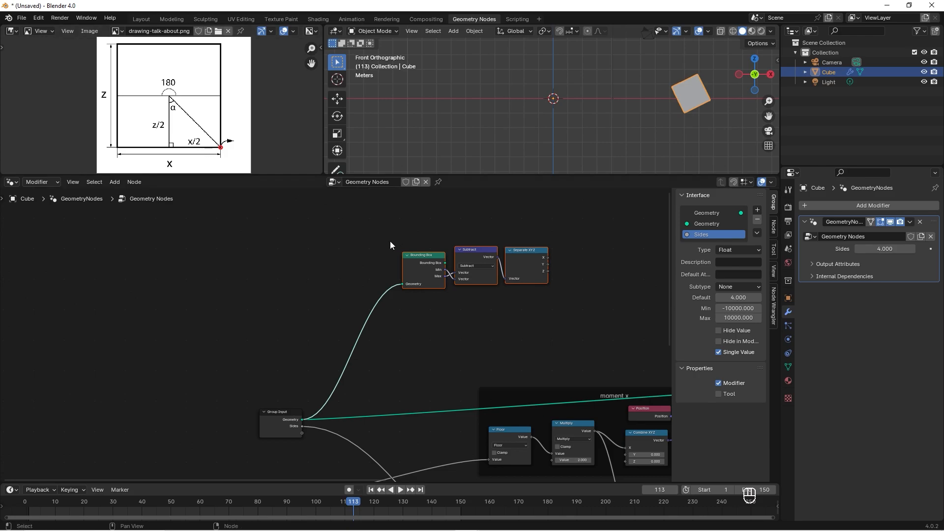
{"action": "scroll", "coordinate": [492, 317], "scroll_direction": "up", "scroll_amount": 1}
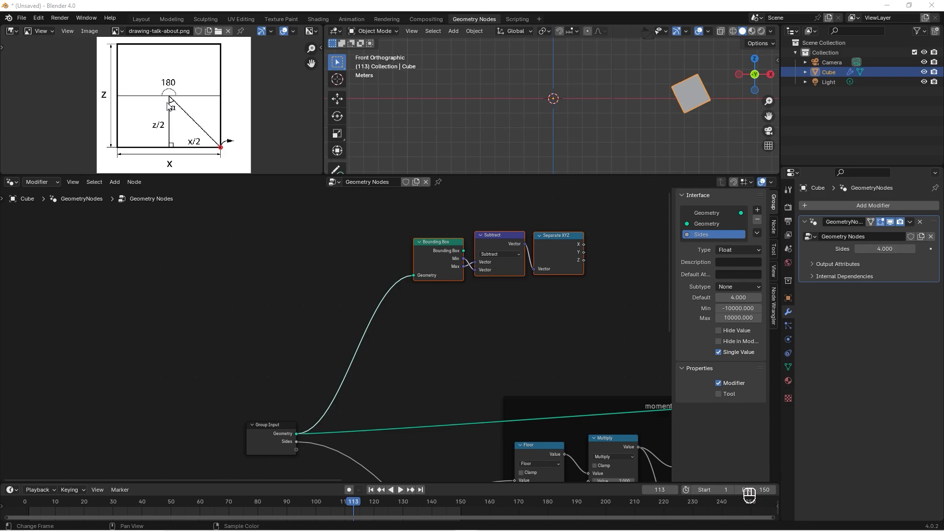
Add an Add math node below Bounding Box with first value 180 and link Sides to its second value
{"action": "scroll", "coordinate": [452, 334], "scroll_direction": "up", "scroll_amount": 1}
{"action": "key", "text": "shift+a"}
{"action": "type", "text": "add"}
{"action": "key", "text": "Return"}
{"action": "left_click", "coordinate": [452, 334]}
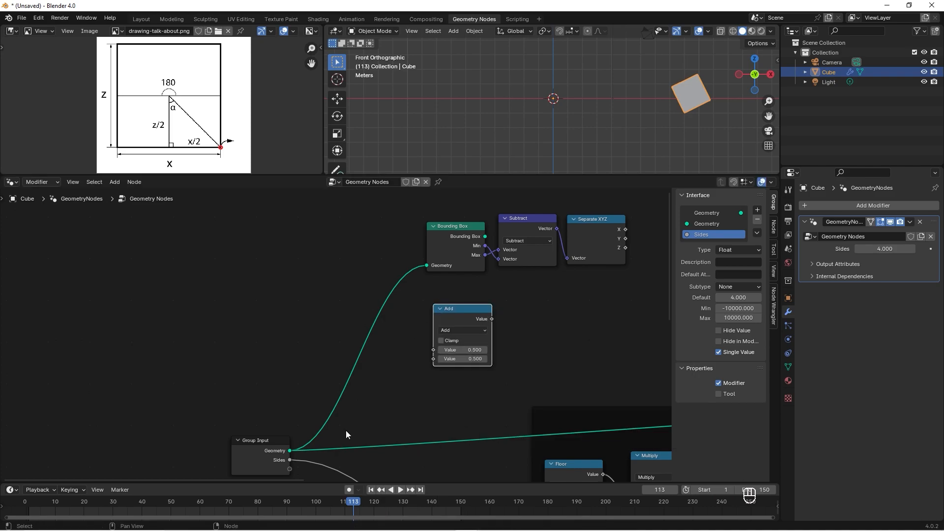
{"action": "left_click_drag", "start_coordinate": [291, 459], "coordinate": [432, 359]}
{"action": "left_click", "coordinate": [479, 350]}
{"action": "type", "text": "180"}
{"action": "key", "text": "Return"}
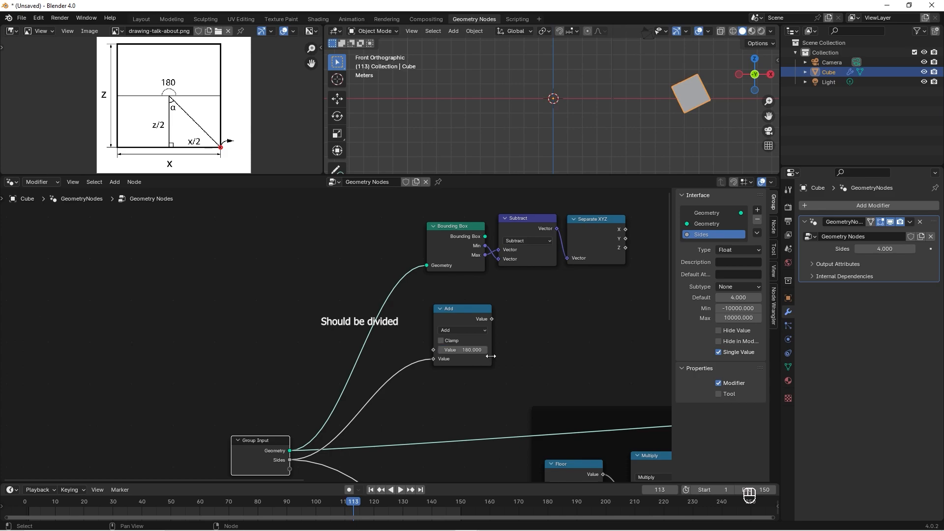
{"action": "left_click_drag", "start_coordinate": [482, 315], "coordinate": [473, 310]}
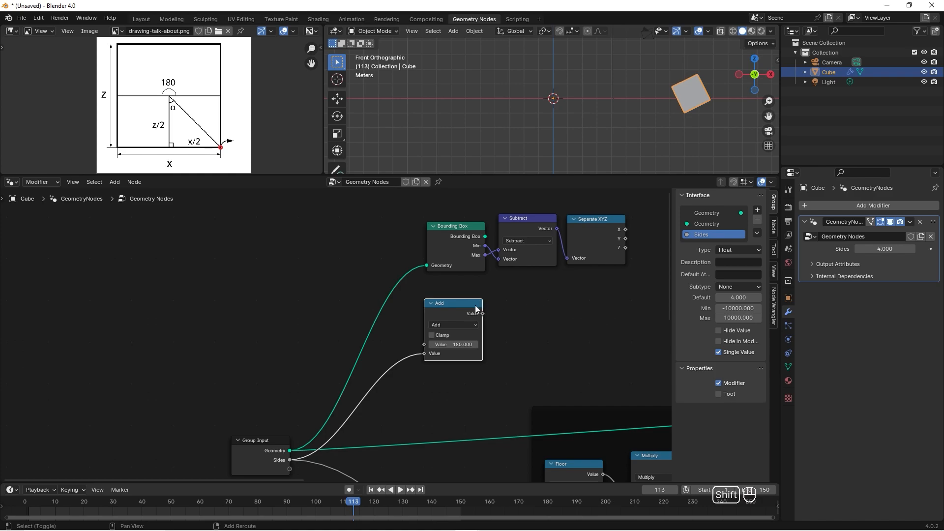
Duplicate the 180 Add node as a Tangent node and link the Add output to the Tangent value
{"action": "key", "text": "shift+d"}
{"action": "left_click", "coordinate": [596, 300]}
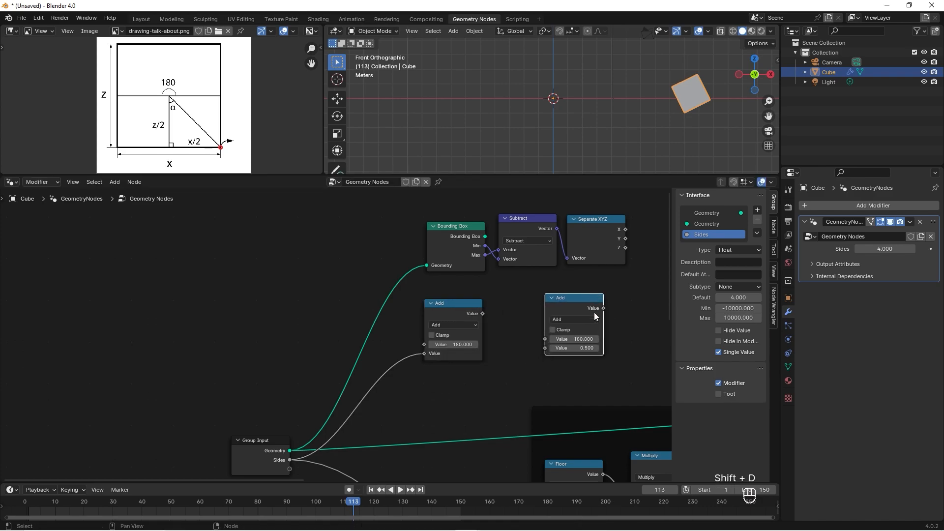
{"action": "left_click", "coordinate": [592, 319]}
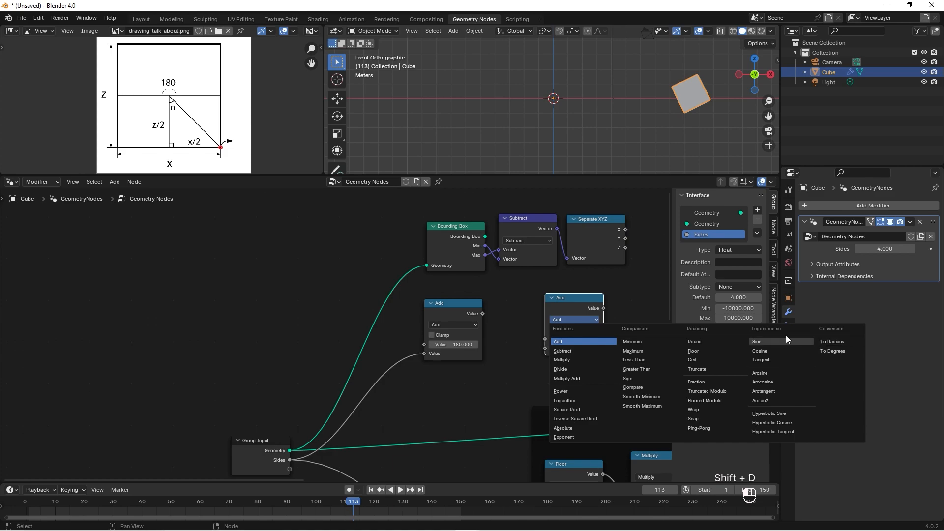
{"action": "left_click", "coordinate": [770, 361]}
{"action": "left_click_drag", "start_coordinate": [580, 305], "coordinate": [608, 302]}
{"action": "left_click_drag", "start_coordinate": [484, 312], "coordinate": [574, 343]}
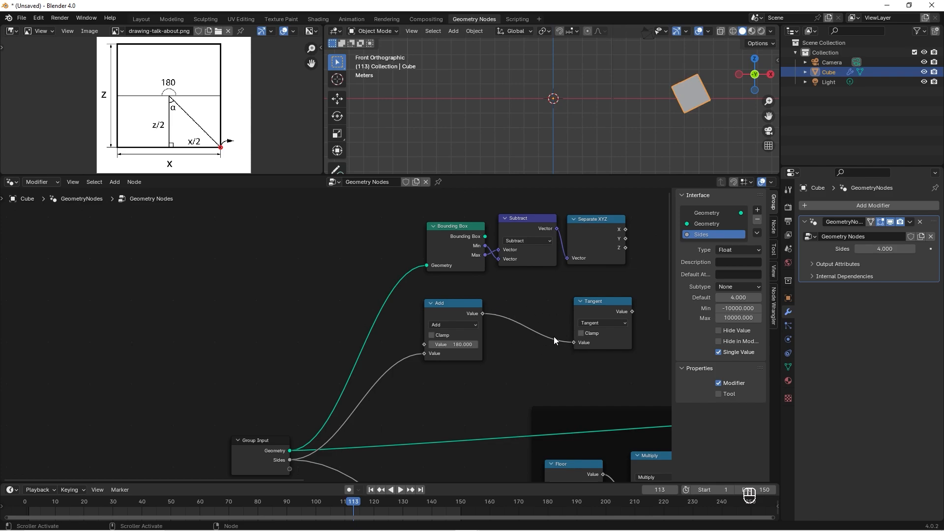
Insert a duplicated math node set to To Radians between the Add and Tangent nodes and tidy their spacing
{"action": "left_click_drag", "start_coordinate": [473, 306], "coordinate": [461, 306]}
{"action": "key", "text": "shift+d"}
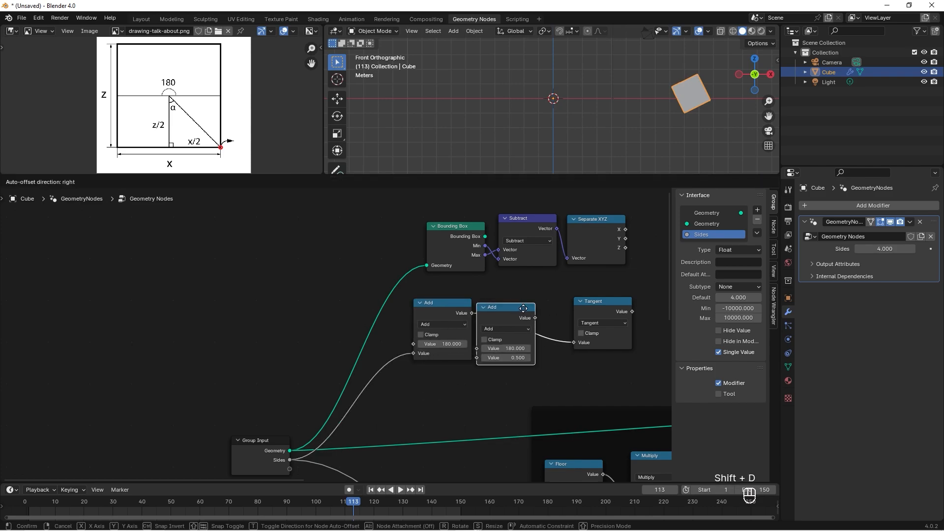
{"action": "left_click", "coordinate": [546, 320]}
{"action": "left_click", "coordinate": [536, 328]}
{"action": "left_click", "coordinate": [798, 350]}
{"action": "middle_click_drag", "start_coordinate": [615, 288], "coordinate": [504, 295]}
{"action": "left_click_drag", "start_coordinate": [533, 312], "coordinate": [515, 313]}
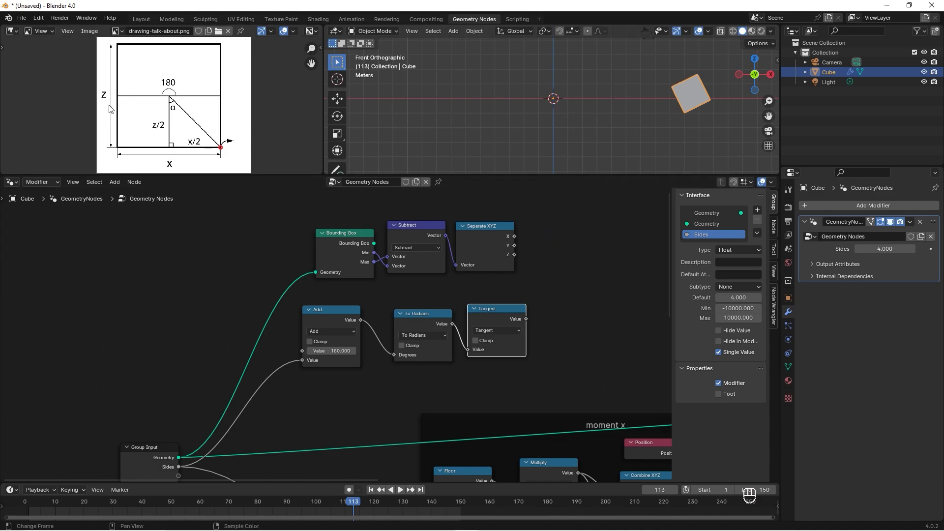
Duplicate Tangent as a Divide node beside Separate XYZ, link Z to its first value and set the divisor to 2
{"action": "left_click_drag", "start_coordinate": [489, 227], "coordinate": [506, 220]}
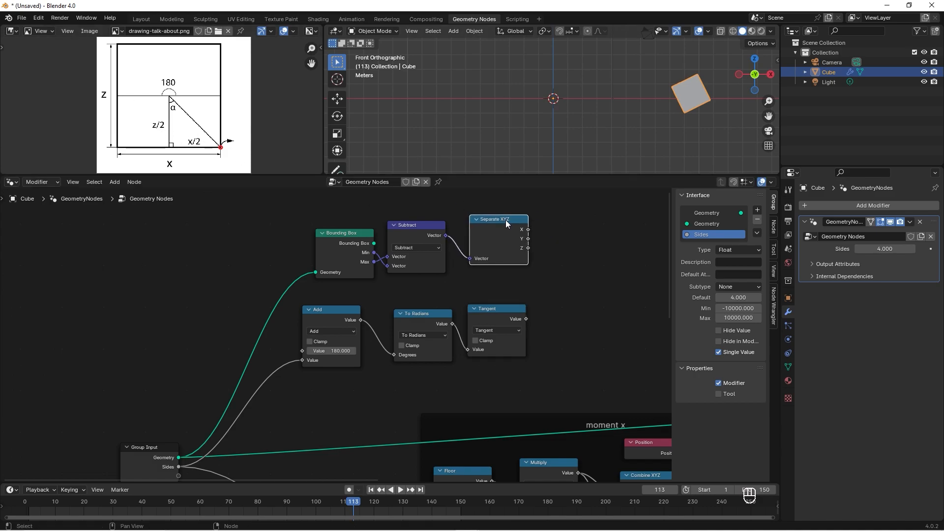
{"action": "left_click", "coordinate": [515, 309]}
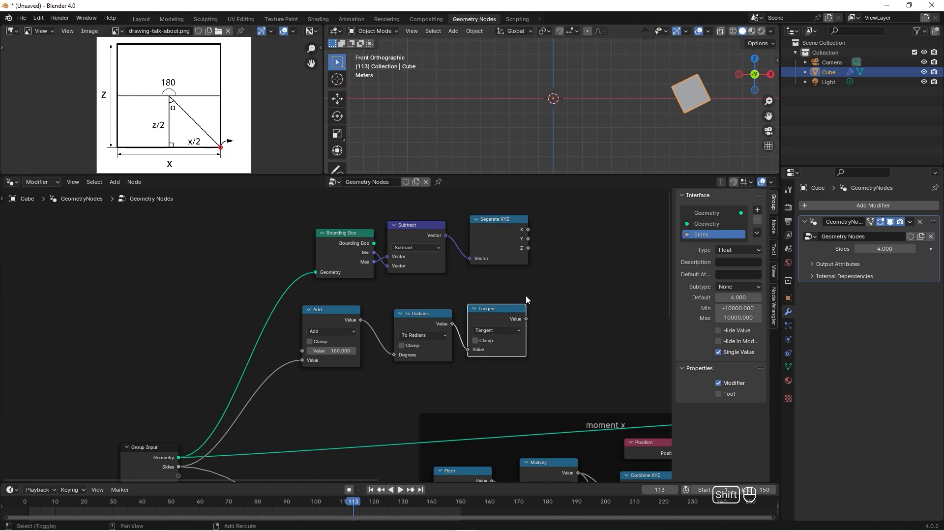
{"action": "key", "text": "shift+d"}
{"action": "left_click", "coordinate": [612, 222]}
{"action": "left_click", "coordinate": [596, 243]}
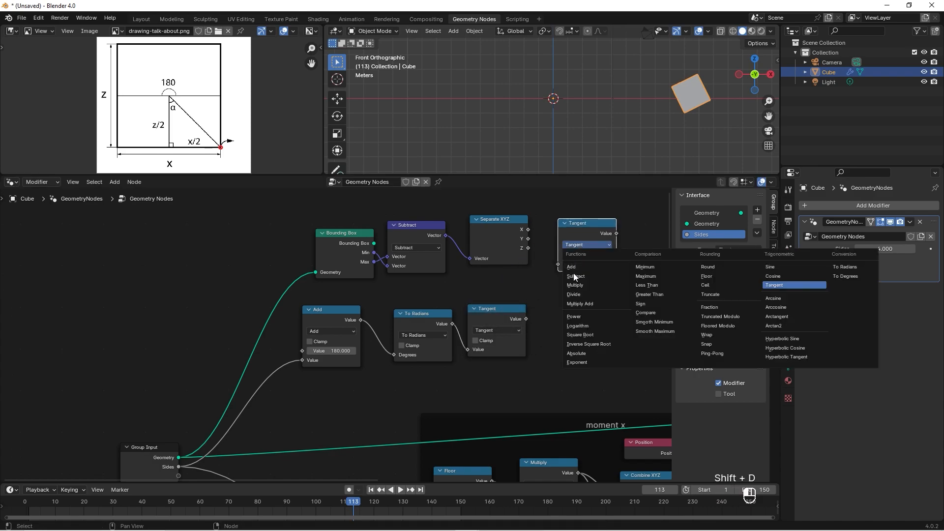
{"action": "left_click", "coordinate": [577, 296]}
{"action": "left_click_drag", "start_coordinate": [528, 248], "coordinate": [559, 264]}
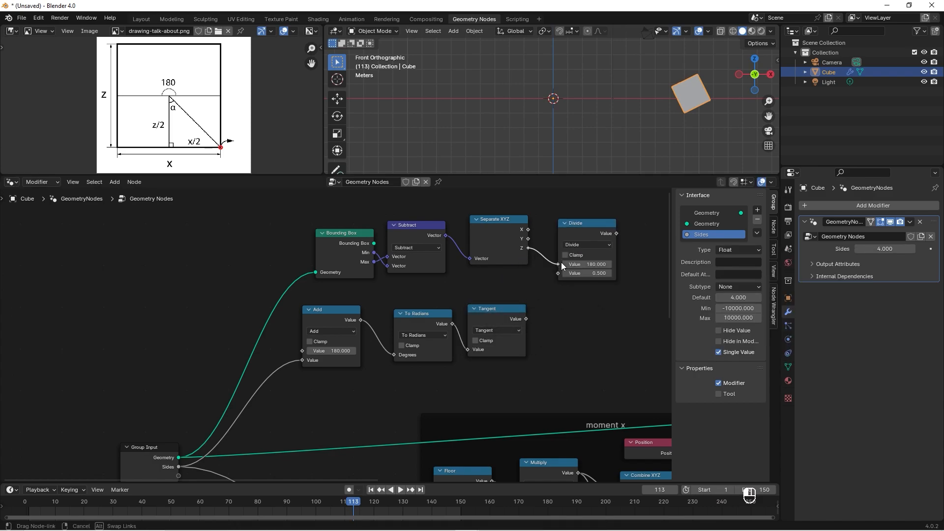
{"action": "left_click", "coordinate": [596, 272]}
{"action": "type", "text": "2"}
{"action": "key", "text": "Return"}
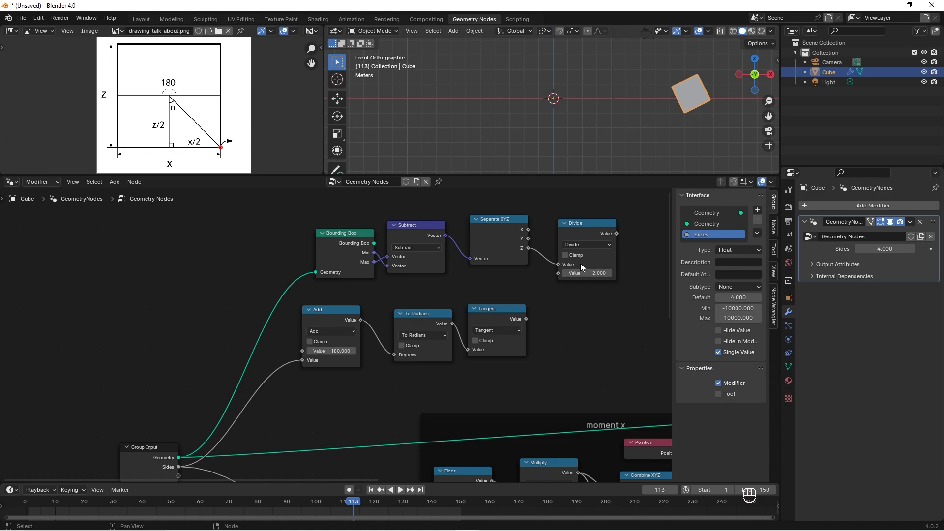
{"action": "left_click_drag", "start_coordinate": [578, 227], "coordinate": [572, 229]}
Duplicate the Divide node as a Multiply node and link the Divide and Tangent outputs to its two values
{"action": "scroll", "coordinate": [600, 248], "scroll_direction": "down", "scroll_amount": 1}
{"action": "middle_click_drag", "start_coordinate": [600, 247], "coordinate": [413, 268]}
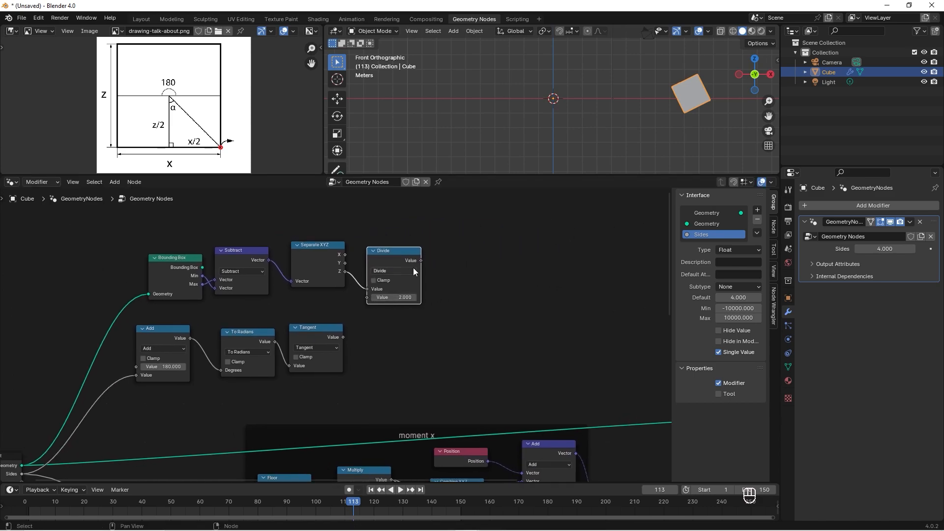
{"action": "key", "text": "shift+d"}
{"action": "left_click", "coordinate": [453, 273]}
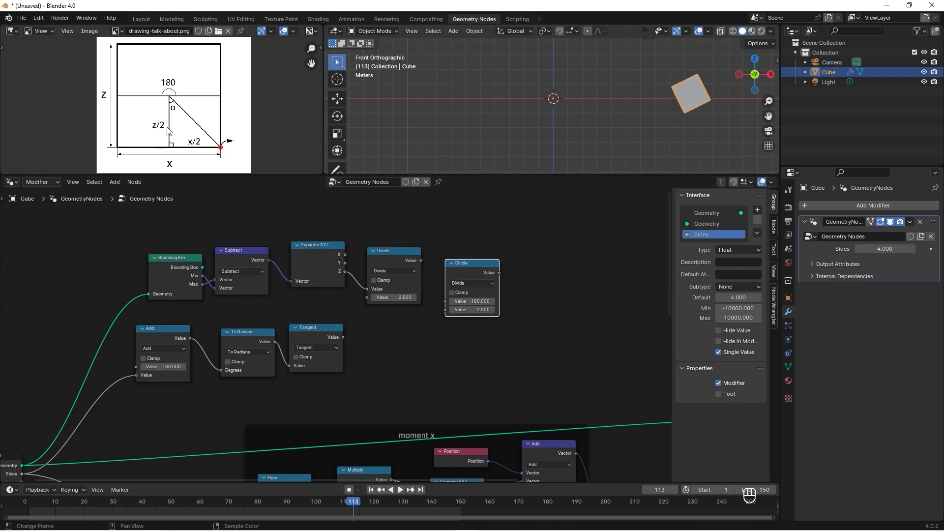
{"action": "left_click_drag", "start_coordinate": [329, 329], "coordinate": [445, 310]}
{"action": "left_click", "coordinate": [476, 284]}
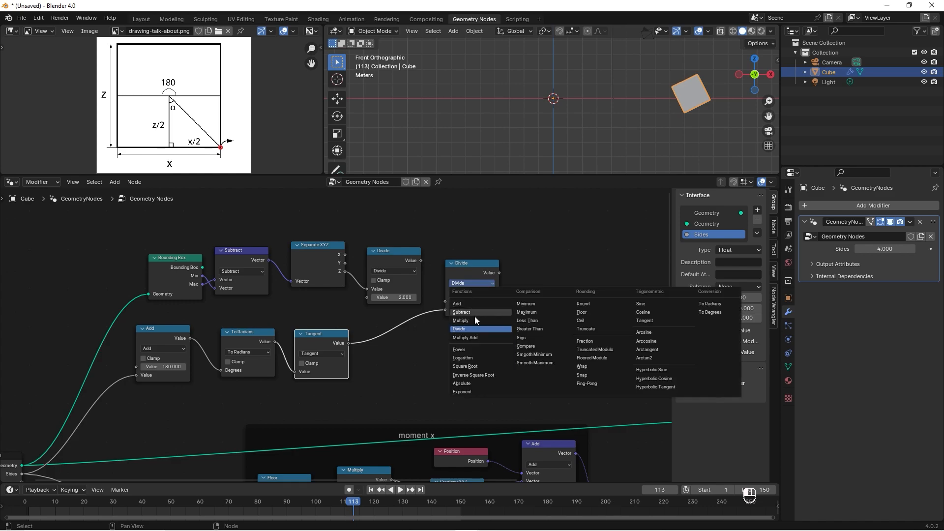
{"action": "left_click", "coordinate": [471, 319]}
{"action": "left_click_drag", "start_coordinate": [421, 260], "coordinate": [444, 301]}
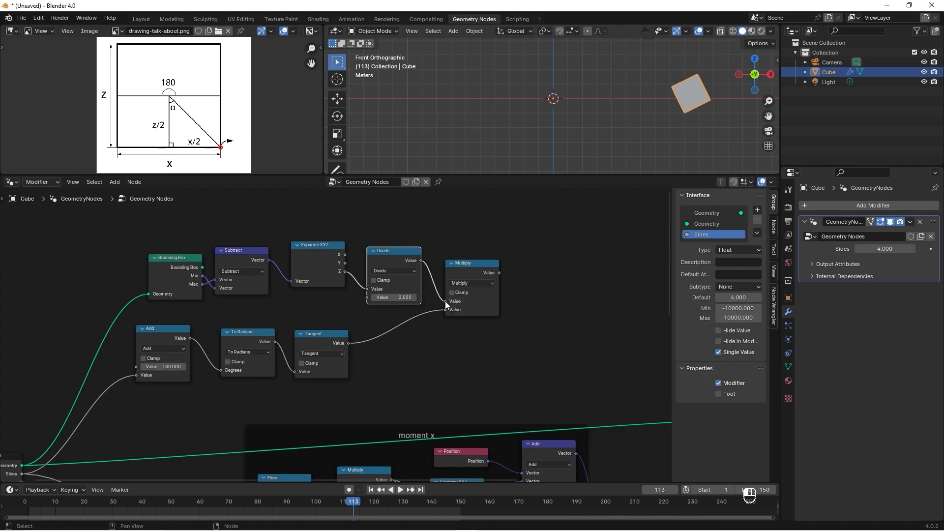
{"action": "left_click_drag", "start_coordinate": [481, 264], "coordinate": [475, 279]}
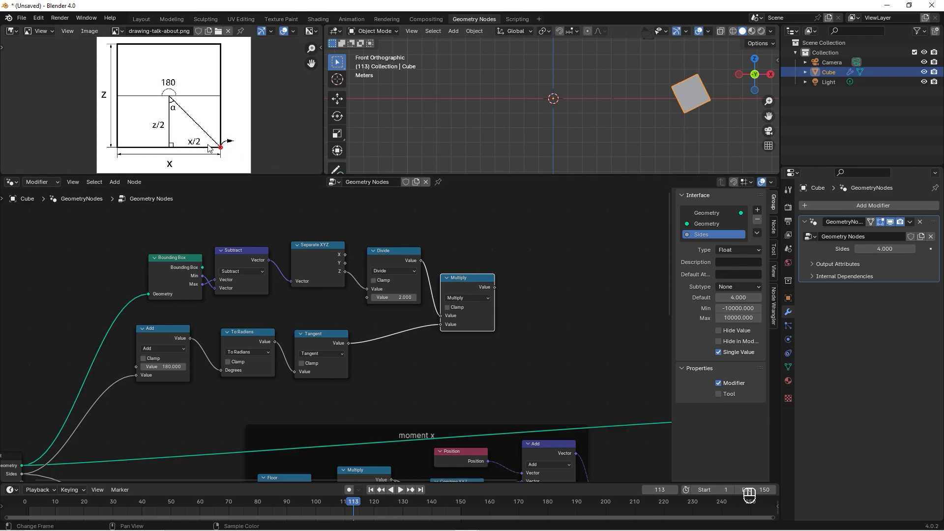
Join the bounding box and tangent calculation nodes into a frame labelled "Object measurment"
{"action": "left_click_drag", "start_coordinate": [475, 220], "coordinate": [167, 364]}
{"action": "left_click_drag", "start_coordinate": [420, 285], "coordinate": [355, 288]}
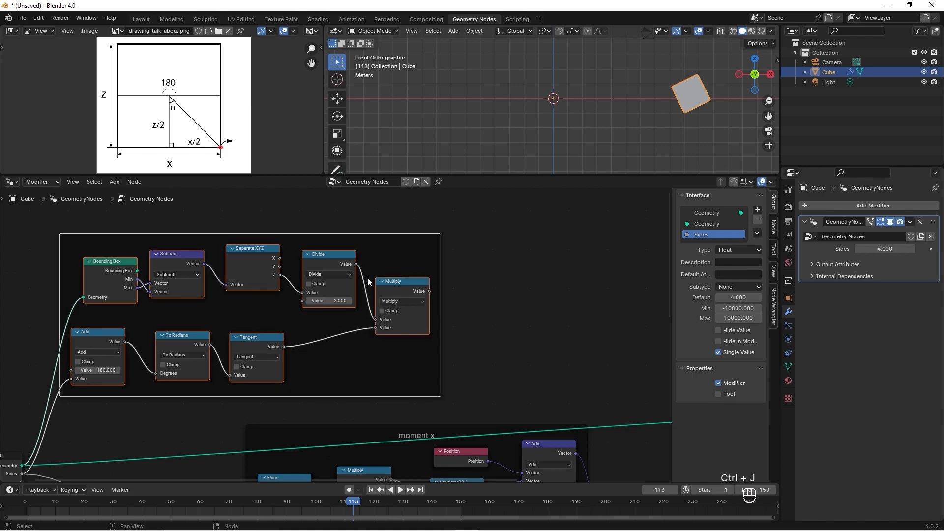
{"action": "key", "text": "F2"}
{"action": "key", "text": "BackSpace"}
{"action": "type", "text": "Ob"}
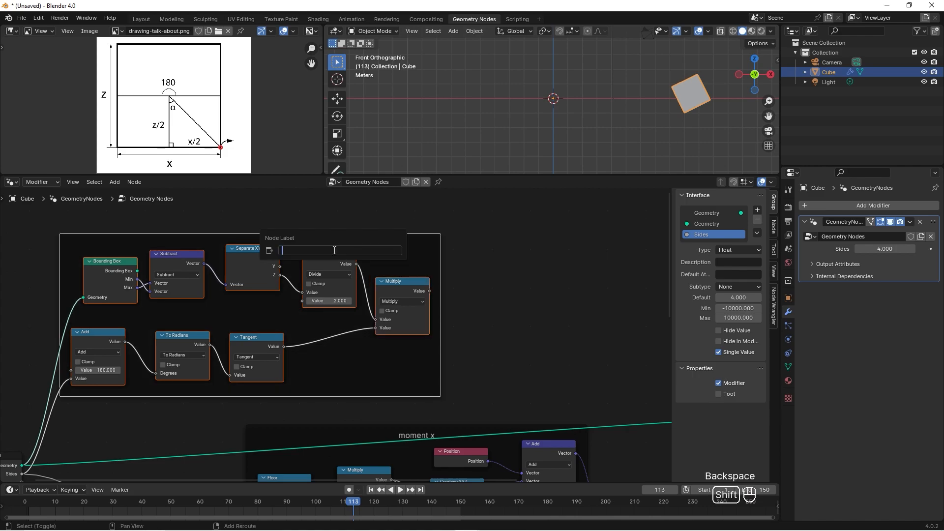
{"action": "type", "text": "ject measurment"}
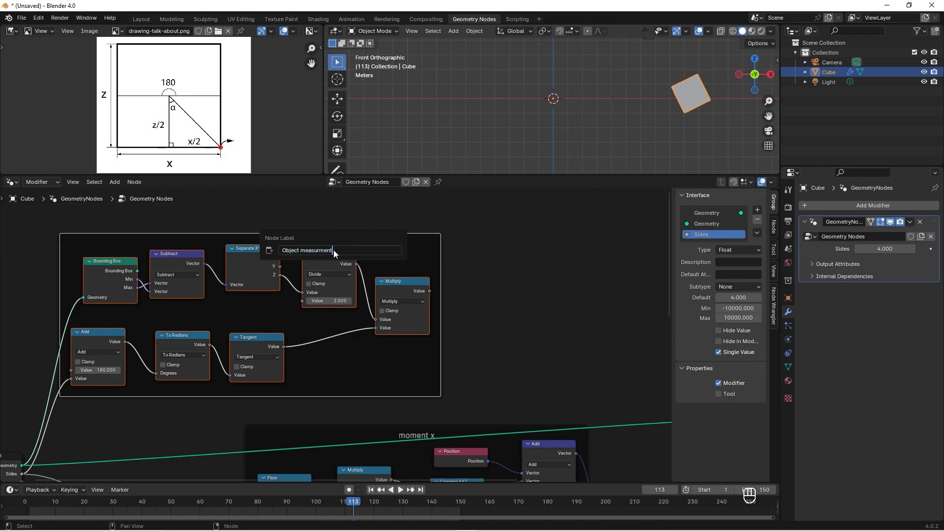
{"action": "key", "text": "Return"}
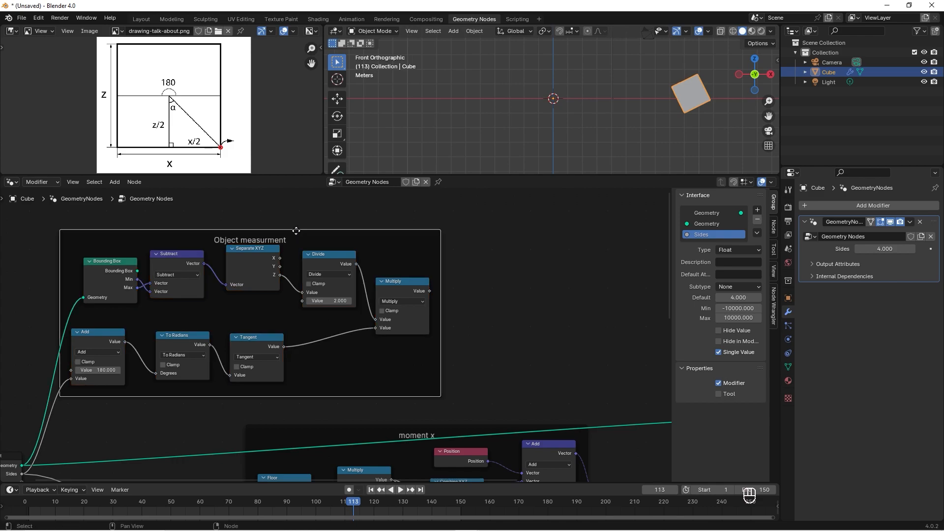
Reposition the Object measurment and moment x frames to space out the node layout
{"action": "middle_click_drag", "start_coordinate": [430, 309], "coordinate": [453, 288]}
{"action": "mouse_move", "coordinate": [455, 211]}
{"action": "left_mouse_down"}
{"action": "mouse_move", "coordinate": [406, 217]}
{"action": "mouse_move", "coordinate": [441, 224]}
{"action": "left_mouse_up"}
{"action": "scroll", "coordinate": [487, 316], "scroll_direction": "down", "scroll_amount": 3}
{"action": "middle_click_drag", "start_coordinate": [590, 433], "coordinate": [518, 341]}
{"action": "left_click_drag", "start_coordinate": [513, 308], "coordinate": [554, 315]}
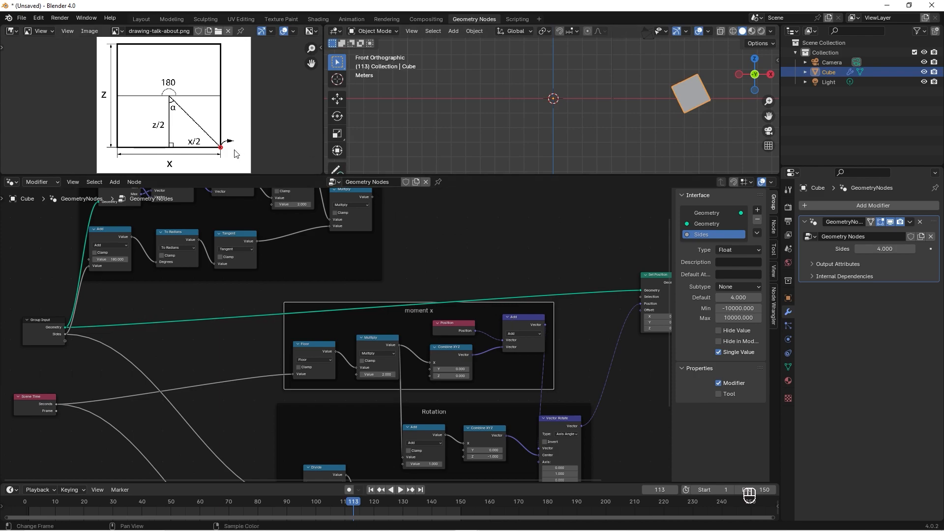
Link the Object measurment Multiply output to the second value of the Add node in the Rotation frame
{"action": "mouse_move", "coordinate": [508, 294]}
{"action": "middle_mouse_down"}
{"action": "mouse_move", "coordinate": [519, 268]}
{"action": "mouse_move", "coordinate": [509, 276]}
{"action": "middle_mouse_up"}
{"action": "scroll", "coordinate": [520, 275], "scroll_direction": "down", "scroll_amount": 1}
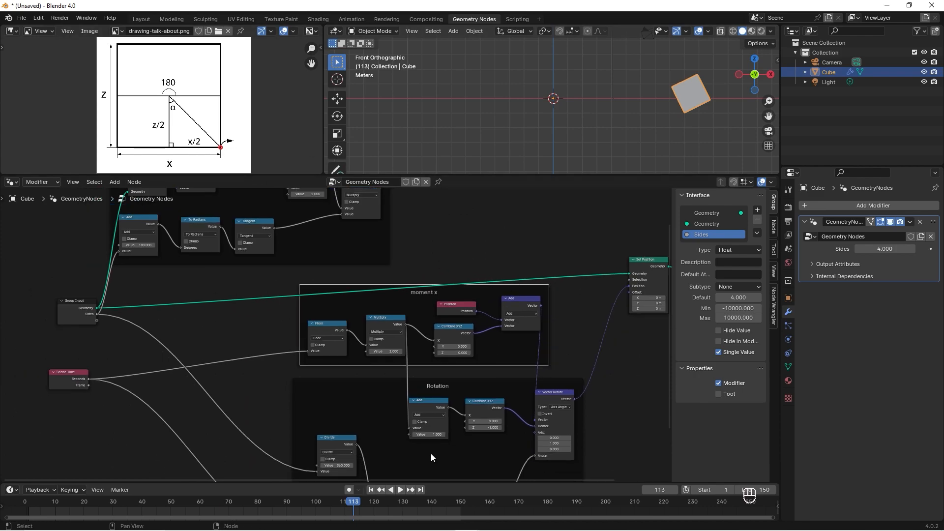
{"action": "scroll", "coordinate": [426, 258], "scroll_direction": "down", "scroll_amount": 1}
{"action": "middle_click_drag", "start_coordinate": [427, 258], "coordinate": [434, 277]}
{"action": "left_click_drag", "start_coordinate": [387, 217], "coordinate": [418, 445]}
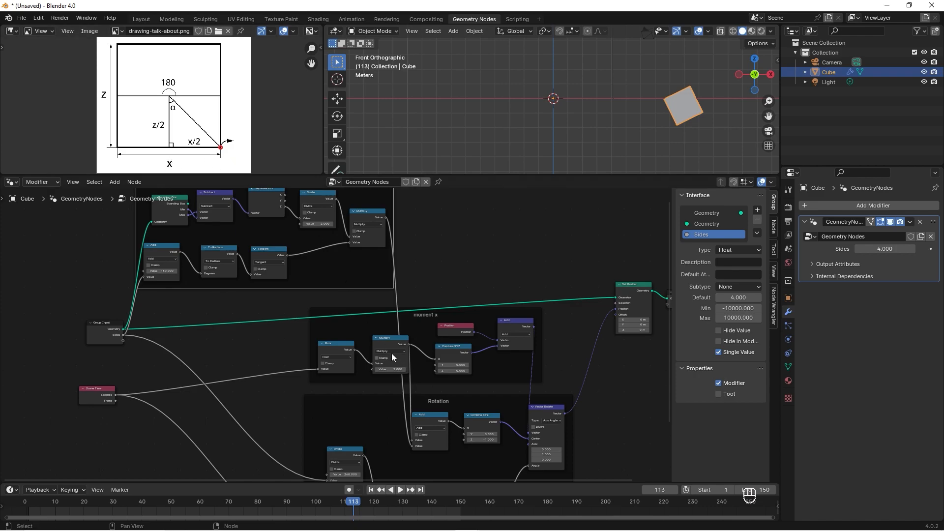
Lower the Floor and Multiply nodes in the moment x frame and shift the Rotation frame down to make room
{"action": "scroll", "coordinate": [394, 305], "scroll_direction": "up", "scroll_amount": 2}
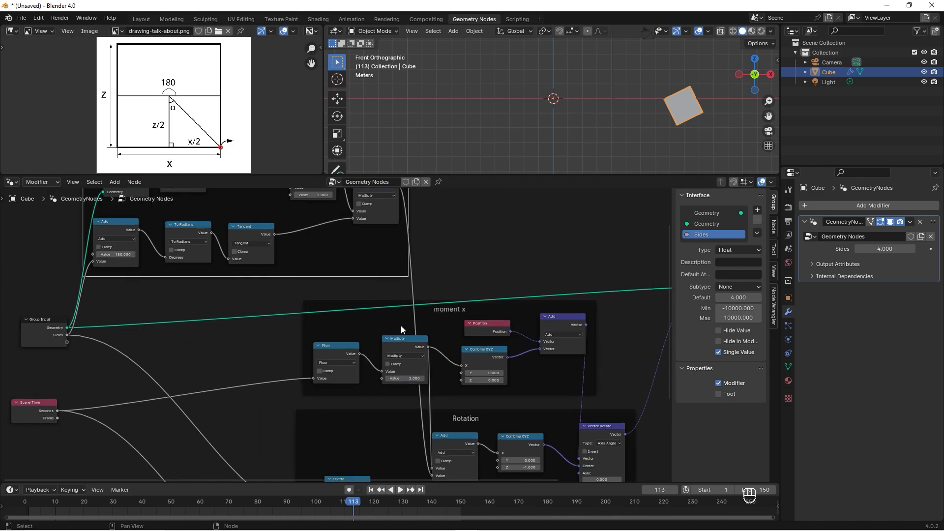
{"action": "left_click_drag", "start_coordinate": [343, 346], "coordinate": [343, 373]}
{"action": "left_click_drag", "start_coordinate": [392, 340], "coordinate": [393, 357]}
{"action": "scroll", "coordinate": [465, 369], "scroll_direction": "down", "scroll_amount": 1}
{"action": "middle_click_drag", "start_coordinate": [466, 370], "coordinate": [464, 272]}
{"action": "left_click_drag", "start_coordinate": [595, 308], "coordinate": [621, 352]}
{"action": "middle_click_drag", "start_coordinate": [550, 264], "coordinate": [620, 377]}
{"action": "scroll", "coordinate": [426, 355], "scroll_direction": "up", "scroll_amount": 1}
Duplicate the moment x Multiply node and place the copy above the Floor and Multiply nodes
{"action": "left_click", "coordinate": [464, 367]}
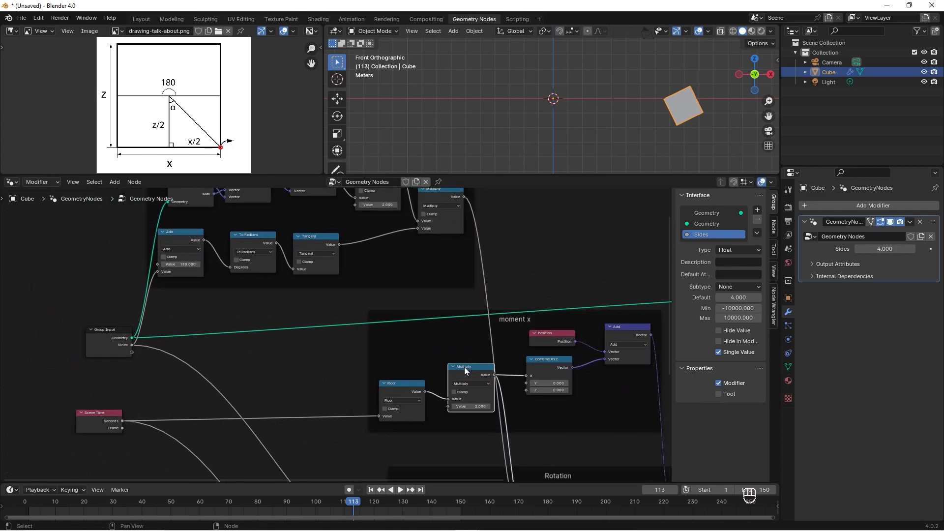
{"action": "key", "text": "shift+d"}
{"action": "left_click", "coordinate": [443, 329]}
{"action": "mouse_move", "coordinate": [448, 328]}
{"action": "left_mouse_down"}
{"action": "mouse_move", "coordinate": [450, 314]}
{"action": "mouse_move", "coordinate": [447, 325]}
{"action": "left_mouse_up"}
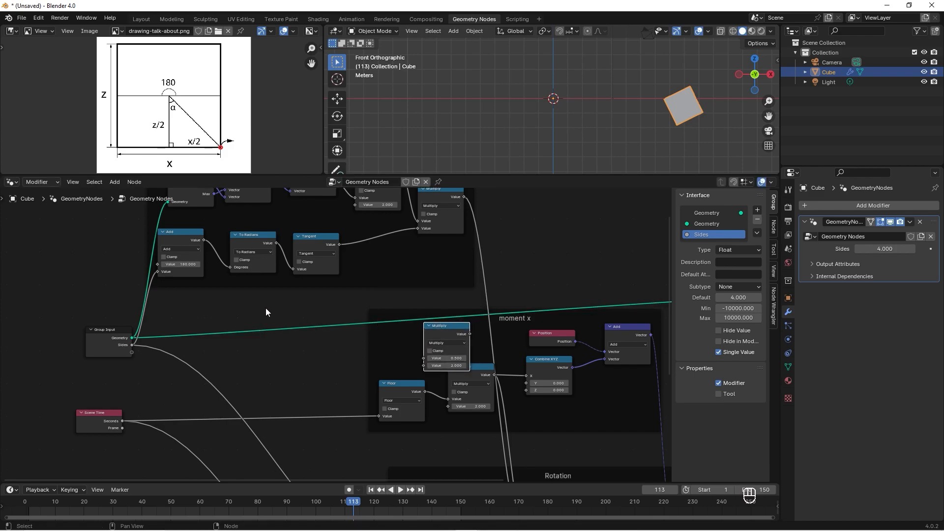
Add a reroute point on the Group Input Geometry link and raise it clear of the moment x frame
{"action": "right_click_drag", "start_coordinate": [294, 303], "coordinate": [308, 357], "text": "shift"}
{"action": "key", "text": "g"}
{"action": "left_click", "coordinate": [298, 300]}
Feed the Object measurment result into the new times-2 Multiply and link its output to the original moment x Multiply's second value
{"action": "scroll", "coordinate": [489, 231], "scroll_direction": "down", "scroll_amount": 2}
{"action": "middle_click_drag", "start_coordinate": [488, 232], "coordinate": [360, 248]}
{"action": "left_click_drag", "start_coordinate": [485, 316], "coordinate": [508, 317]}
{"action": "left_click_drag", "start_coordinate": [342, 218], "coordinate": [356, 422]}
{"action": "scroll", "coordinate": [338, 352], "scroll_direction": "up", "scroll_amount": 2}
{"action": "scroll", "coordinate": [467, 295], "scroll_direction": "down", "scroll_amount": 2}
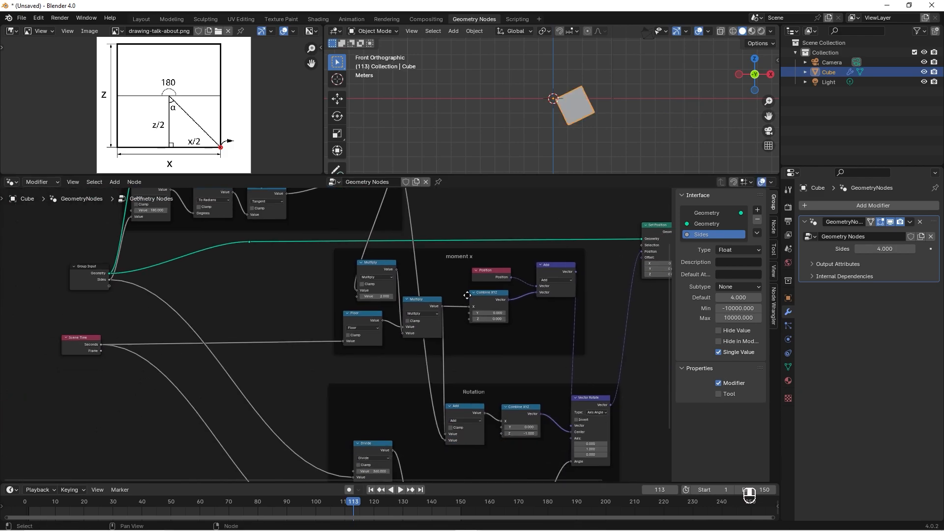
Change the 180 Add node in the Object measurement frame to Divide and nudge the Group Input node up and left
{"action": "middle_click_drag", "start_coordinate": [467, 295], "coordinate": [499, 380]}
{"action": "middle_click_drag", "start_coordinate": [251, 307], "coordinate": [409, 337]}
{"action": "scroll", "coordinate": [343, 325], "scroll_direction": "up", "scroll_amount": 4}
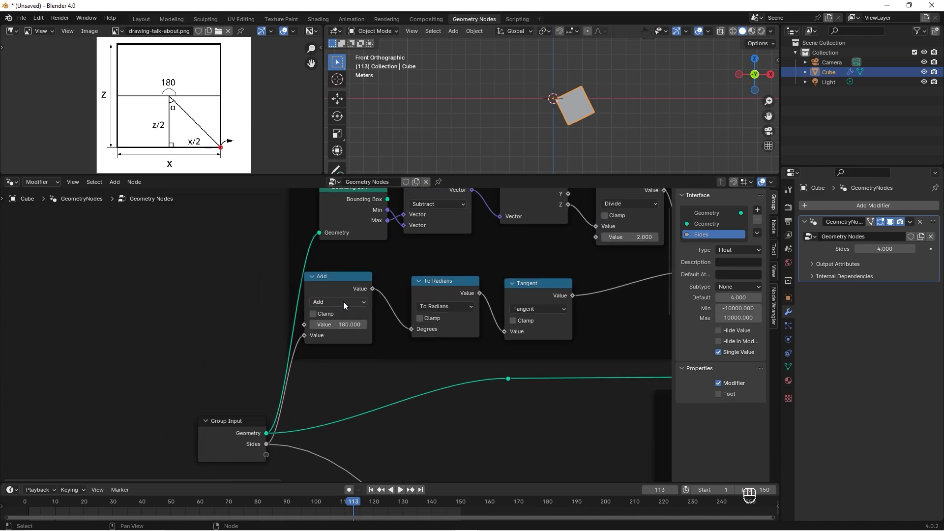
{"action": "left_click", "coordinate": [341, 302]}
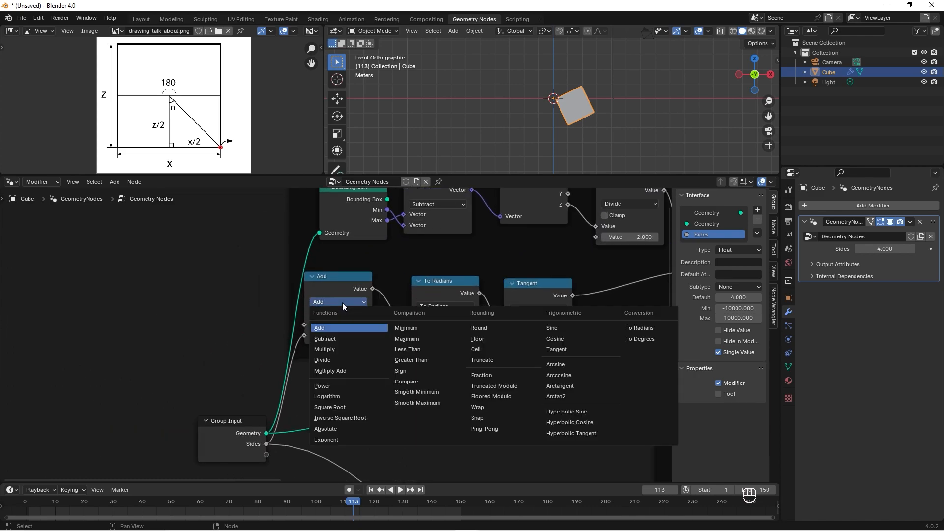
{"action": "left_click", "coordinate": [335, 358]}
{"action": "left_click_drag", "start_coordinate": [252, 421], "coordinate": [244, 414]}
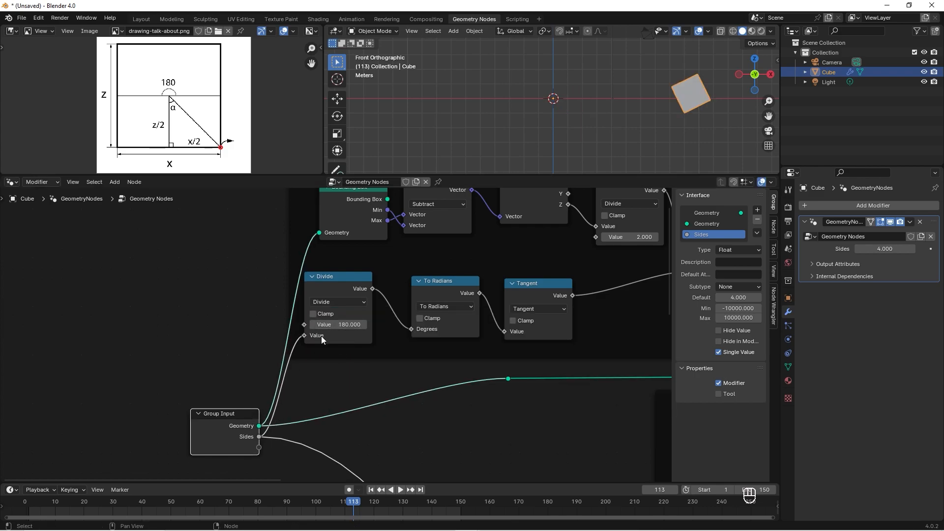
Move the final Multiply node of the Object measurement frame a little to the right, away from the Divide node
{"action": "scroll", "coordinate": [380, 324], "scroll_direction": "down", "scroll_amount": 2}
{"action": "middle_click_drag", "start_coordinate": [495, 289], "coordinate": [255, 241]}
{"action": "scroll", "coordinate": [340, 279], "scroll_direction": "down", "scroll_amount": 1}
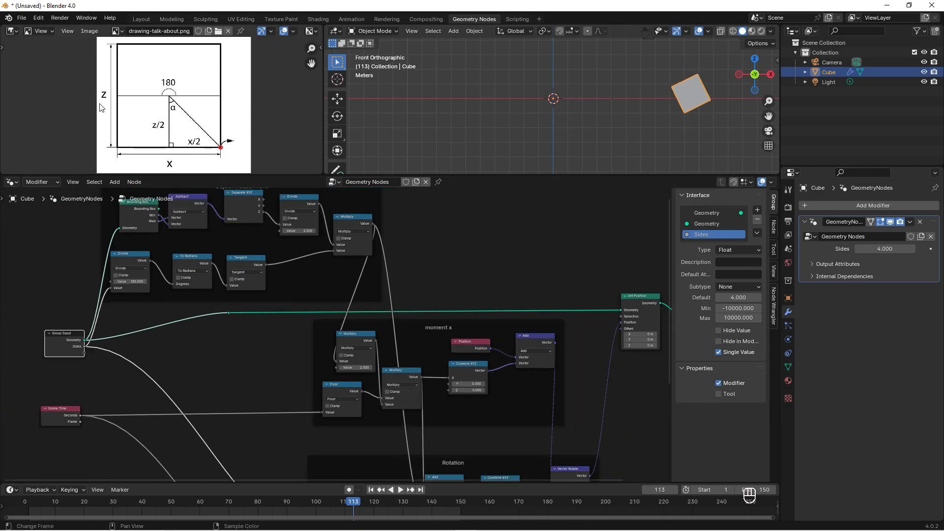
{"action": "left_click_drag", "start_coordinate": [354, 221], "coordinate": [377, 217]}
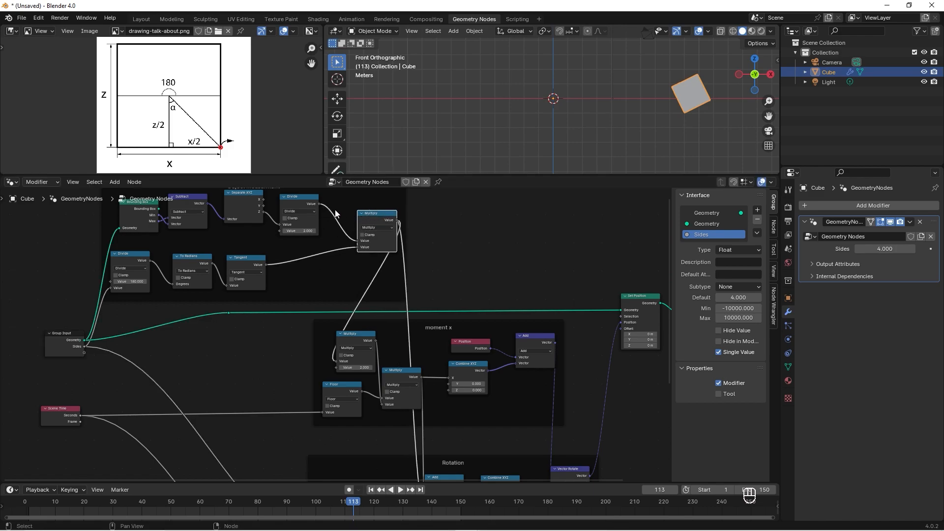
Duplicate the 360 Divide node in the Rotation frame, place the copy above it and set its second value to -2
{"action": "middle_click_drag", "start_coordinate": [329, 240], "coordinate": [348, 190]}
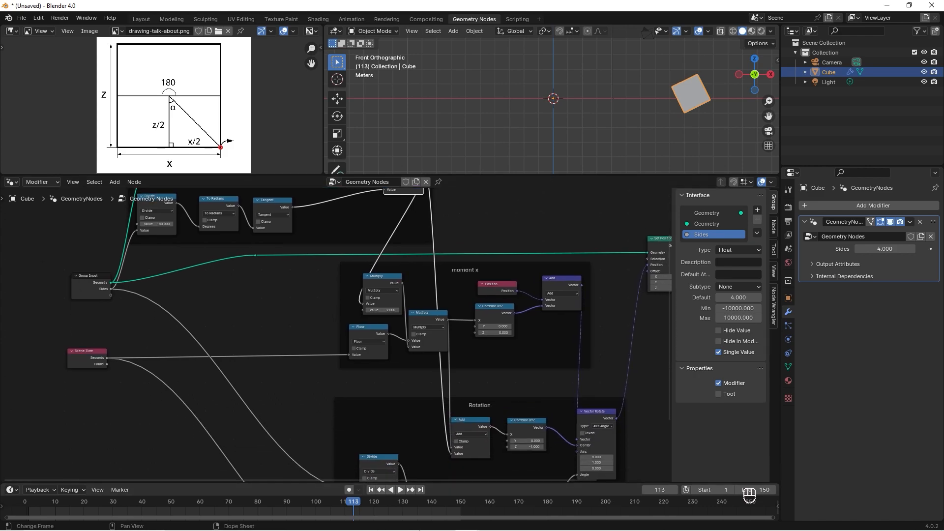
{"action": "middle_click_drag", "start_coordinate": [400, 459], "coordinate": [412, 402]}
{"action": "left_click_drag", "start_coordinate": [403, 405], "coordinate": [403, 411]}
{"action": "key", "text": "shift+d"}
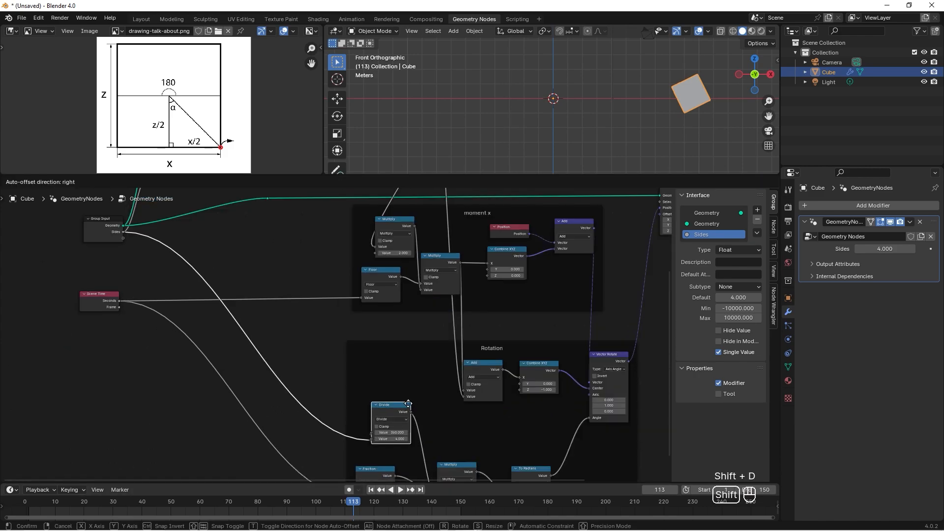
{"action": "left_click", "coordinate": [429, 376]}
{"action": "scroll", "coordinate": [429, 376], "scroll_direction": "up", "scroll_amount": 2}
{"action": "left_click", "coordinate": [471, 418]}
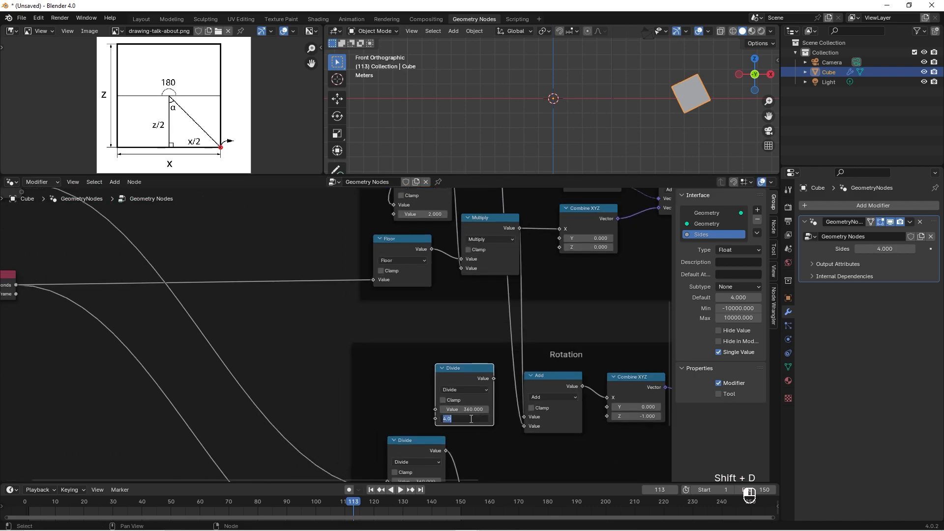
{"action": "type", "text": "-2"}
{"action": "key", "text": "Return"}
Link Separate XYZ's Z output to the -2 Divide's first value and the Divide's result to the Rotation Combine XYZ's Z
{"action": "scroll", "coordinate": [488, 382], "scroll_direction": "down", "scroll_amount": 4}
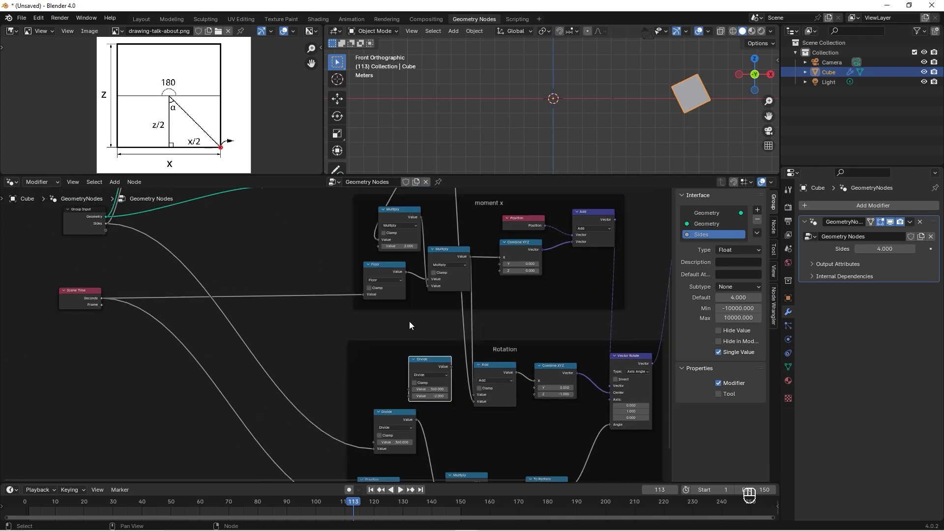
{"action": "middle_click_drag", "start_coordinate": [417, 321], "coordinate": [414, 345]}
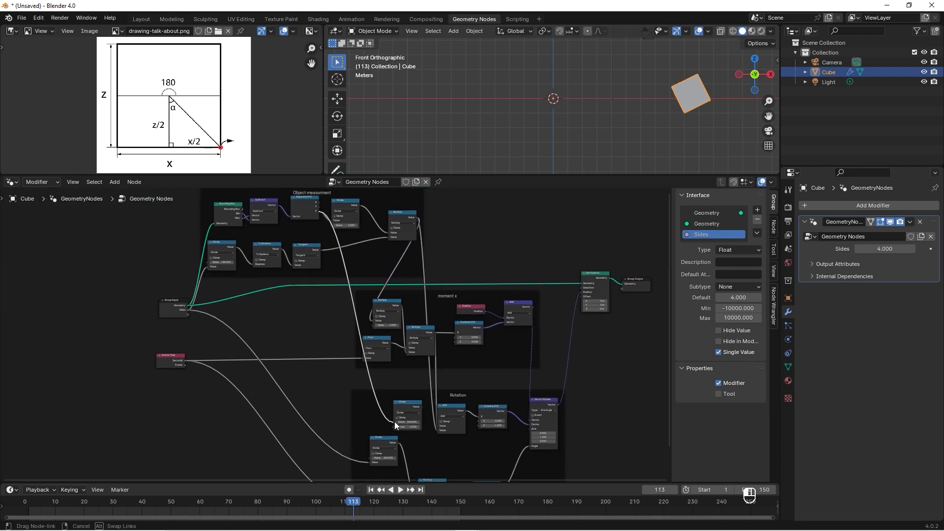
{"action": "scroll", "coordinate": [420, 428], "scroll_direction": "up", "scroll_amount": 2}
{"action": "middle_click_drag", "start_coordinate": [486, 426], "coordinate": [413, 280]}
{"action": "scroll", "coordinate": [433, 320], "scroll_direction": "up", "scroll_amount": 5}
{"action": "middle_click_drag", "start_coordinate": [442, 333], "coordinate": [448, 325]}
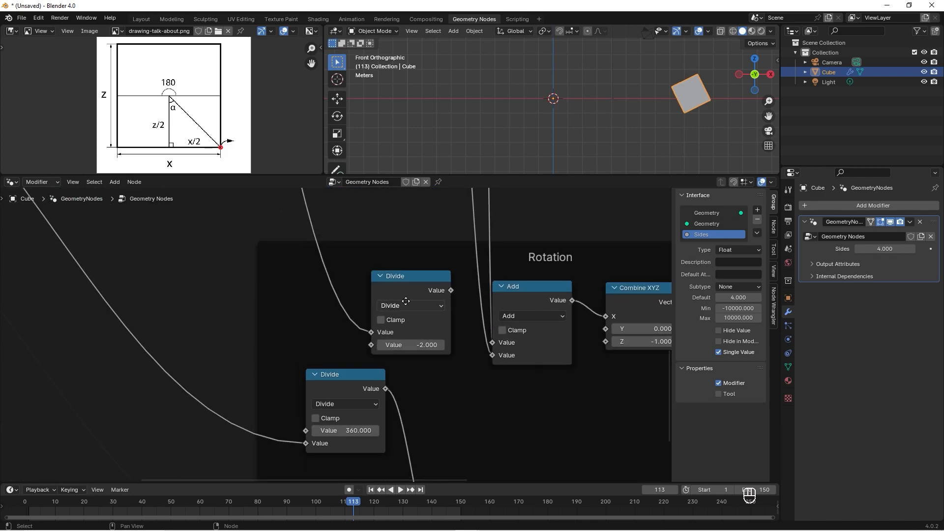
{"action": "middle_click_drag", "start_coordinate": [422, 295], "coordinate": [293, 280]}
{"action": "left_click_drag", "start_coordinate": [319, 275], "coordinate": [475, 326]}
Play the cube's rolling animation from an angled perspective, stop it and return to the front orthographic view
{"action": "middle_click_drag", "start_coordinate": [581, 158], "coordinate": [536, 94]}
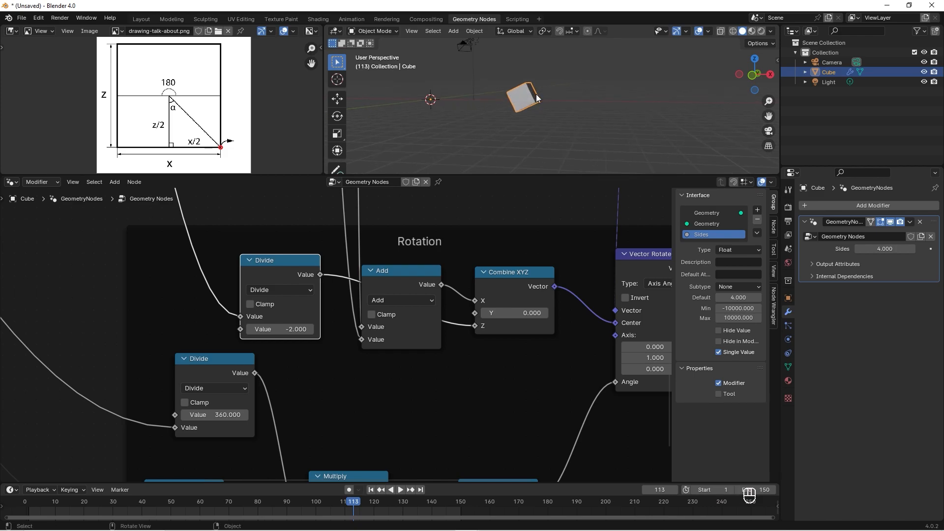
{"action": "middle_click_drag", "start_coordinate": [462, 98], "coordinate": [512, 99]}
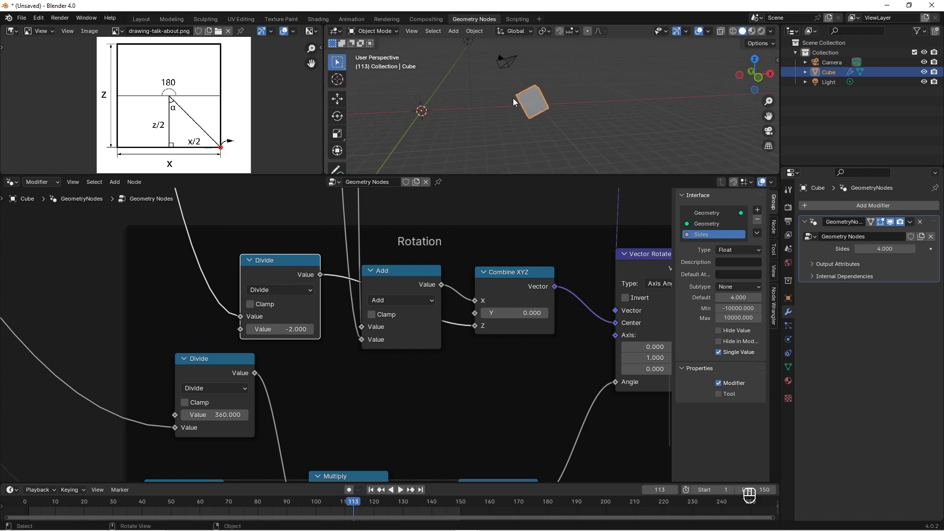
{"action": "key", "text": "space"}
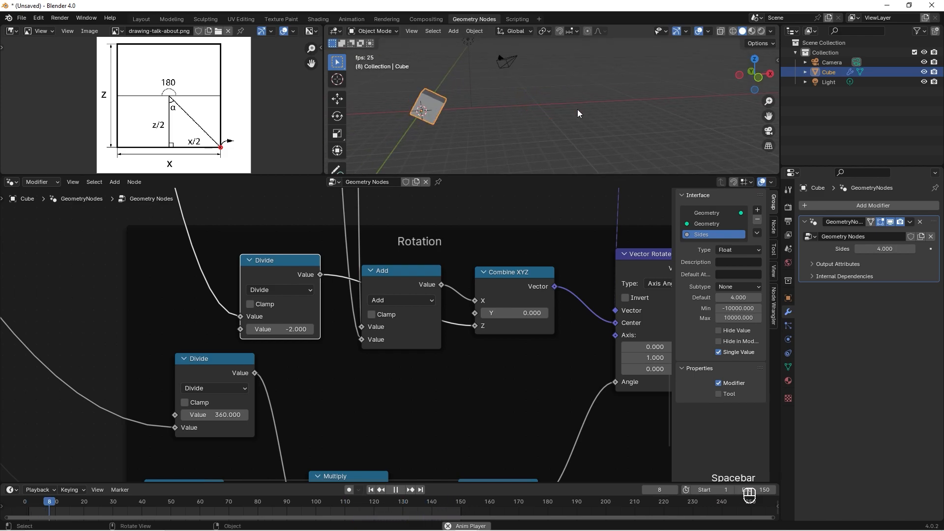
{"action": "key", "text": "space"}
{"action": "scroll", "coordinate": [517, 270], "scroll_direction": "down", "scroll_amount": 5}
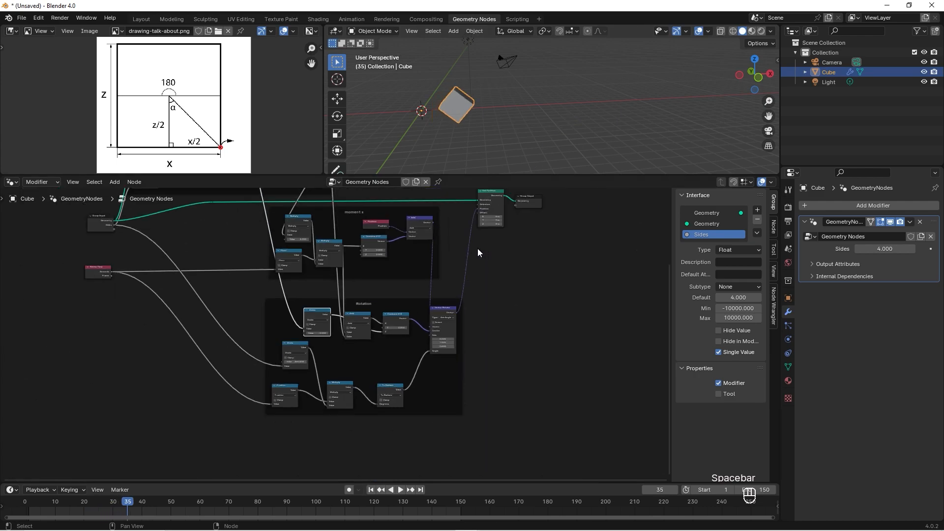
{"action": "left_click", "coordinate": [748, 75]}
{"action": "middle_click_drag", "start_coordinate": [484, 91], "coordinate": [748, 114], "text": "shift"}
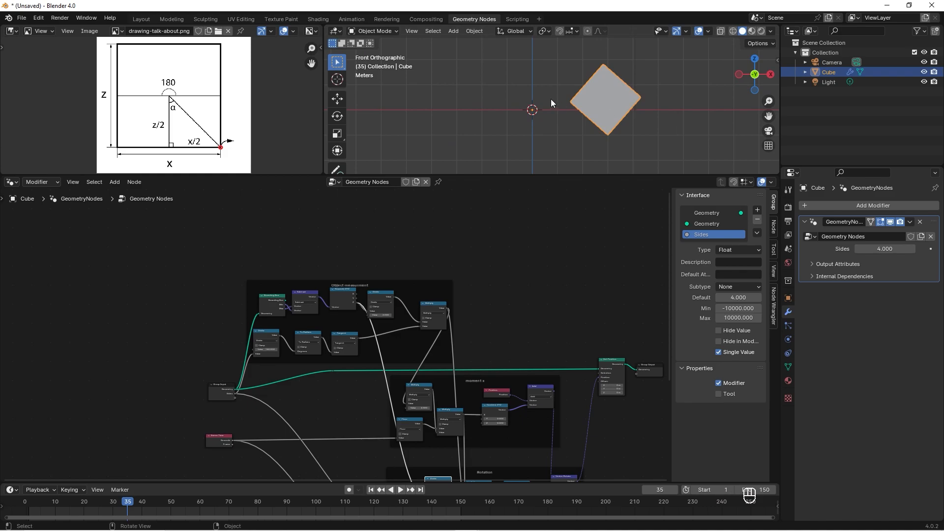
Add a mesh circle with 6 vertices at the world origin
{"action": "key", "text": "shift+a"}
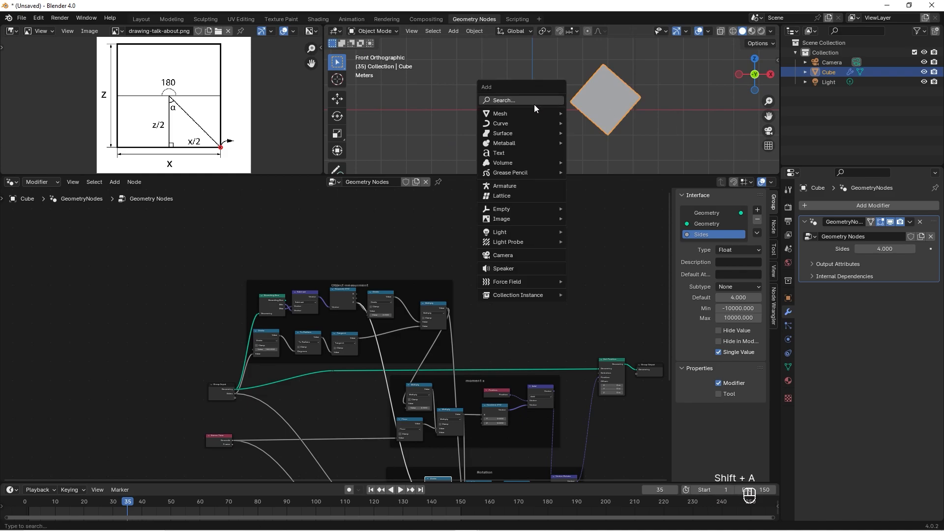
{"action": "mouse_move", "coordinate": [533, 113]}
{"action": "left_click", "coordinate": [600, 133]}
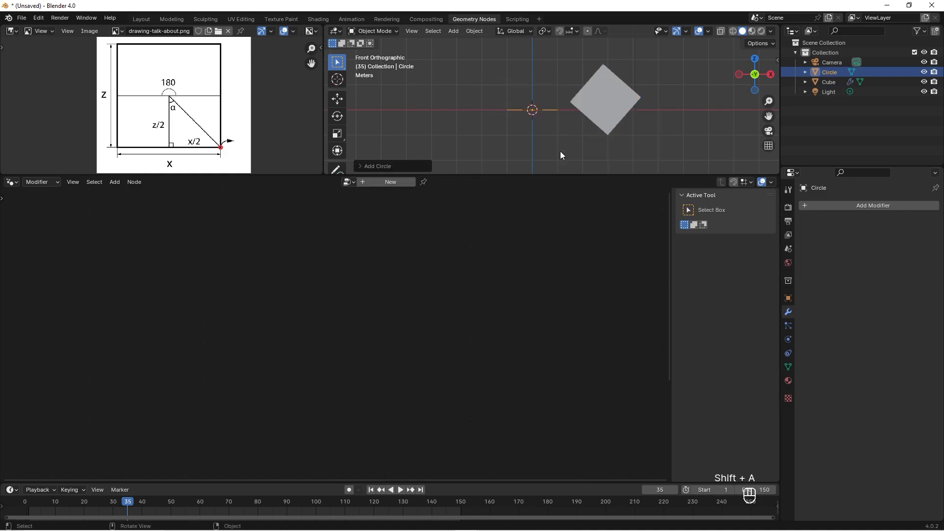
{"action": "left_click", "coordinate": [365, 166]}
{"action": "left_click", "coordinate": [457, 73]}
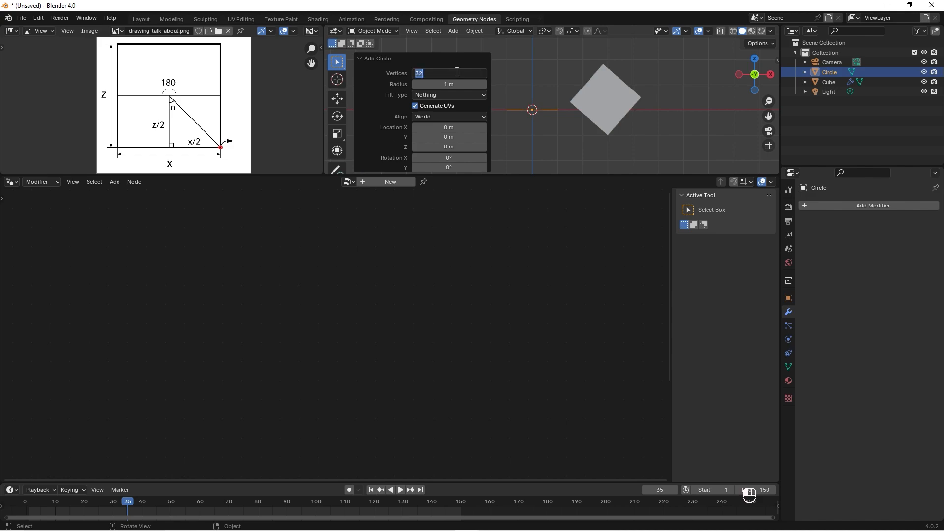
{"action": "key", "text": "Return"}
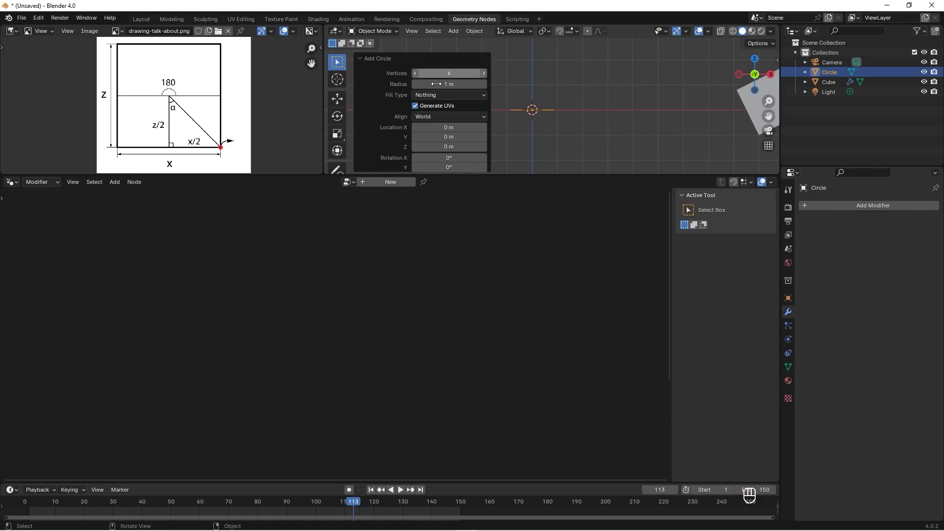
Rotate the new hexagon 90° about X and 30° about Y in its creation settings
{"action": "left_click", "coordinate": [448, 158]}
{"action": "type", "text": "90"}
{"action": "key", "text": "Return"}
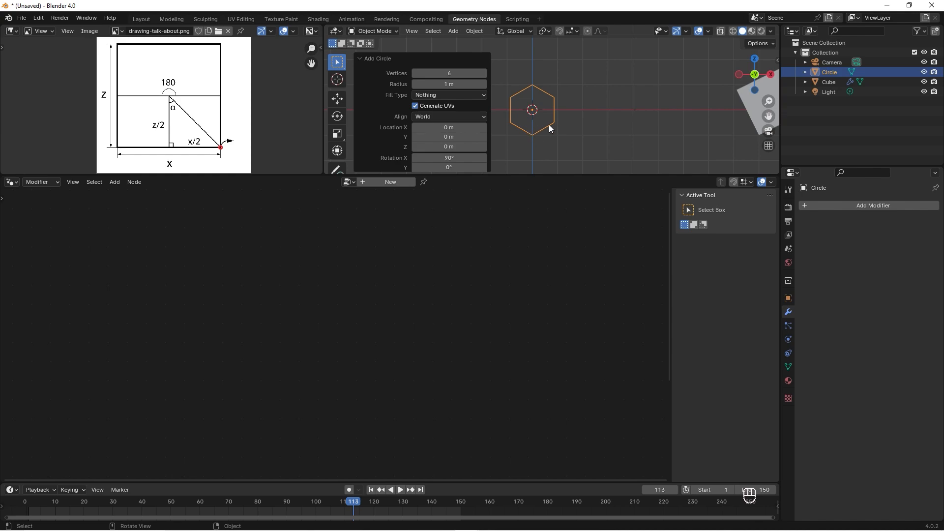
{"action": "scroll", "coordinate": [485, 134], "scroll_direction": "down", "scroll_amount": 1}
{"action": "left_click", "coordinate": [457, 154]}
{"action": "type", "text": "30"}
{"action": "key", "text": "Return"}
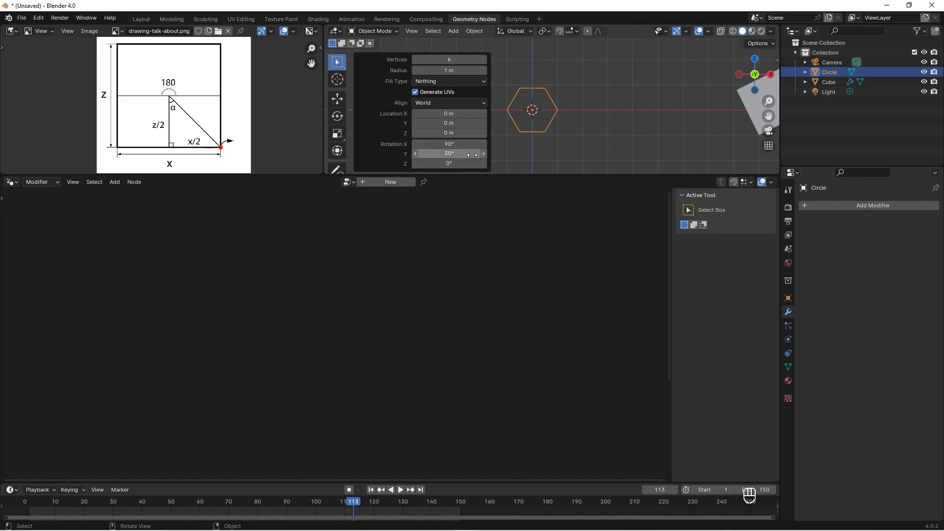
Assign the existing Geometry Nodes group to the hexagon and briefly play the animation
{"action": "left_click", "coordinate": [573, 90]}
{"action": "scroll", "coordinate": [565, 95], "scroll_direction": "down", "scroll_amount": 4}
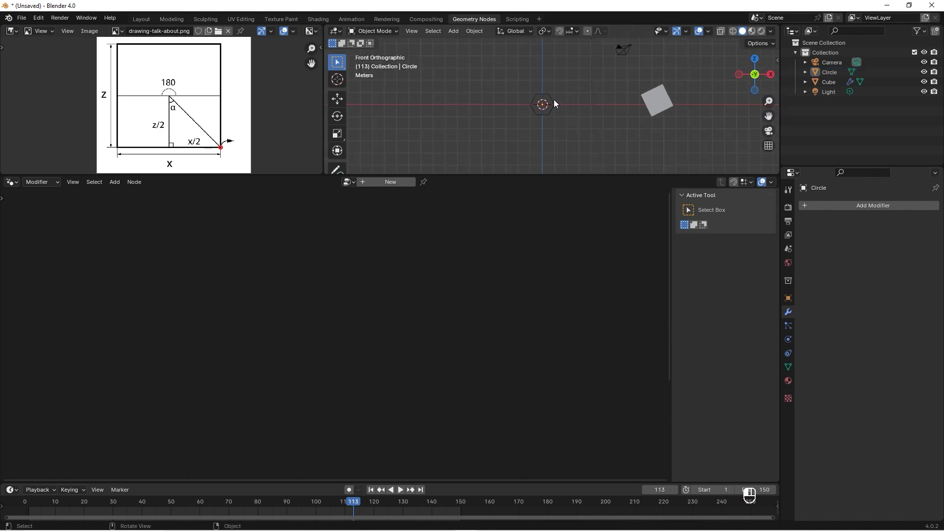
{"action": "left_click", "coordinate": [554, 101]}
{"action": "left_click", "coordinate": [396, 181]}
{"action": "left_click", "coordinate": [331, 183]}
{"action": "left_click", "coordinate": [341, 198]}
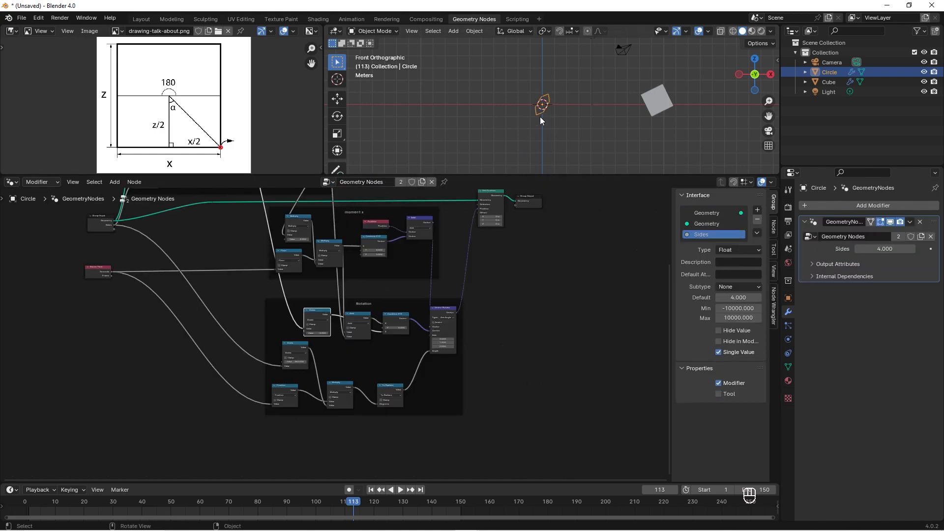
{"action": "scroll", "coordinate": [547, 106], "scroll_direction": "up", "scroll_amount": 4}
{"action": "key", "text": "space"}
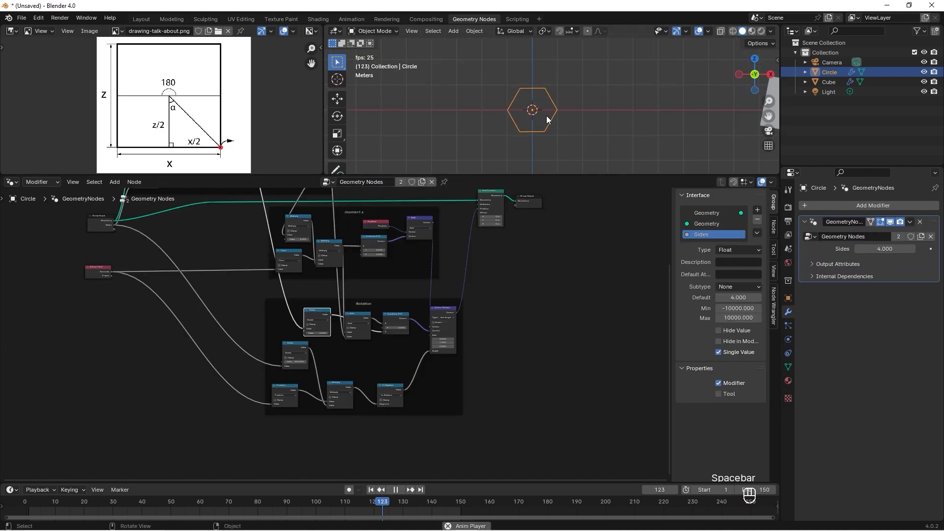
{"action": "key", "text": "space"}
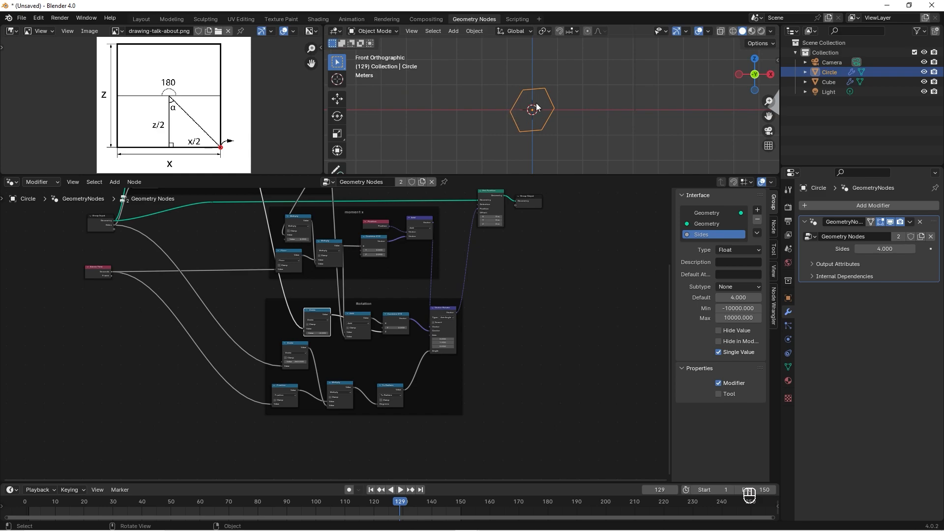
Apply the hexagon's rotation and scale and preview its rolling motion
{"action": "key", "text": "ctrl+a"}
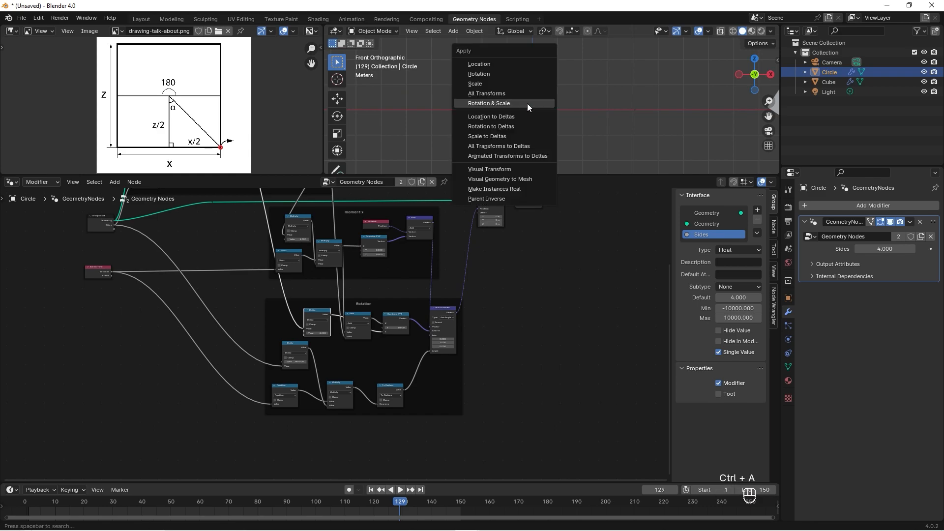
{"action": "left_click", "coordinate": [527, 103]}
{"action": "key", "text": "space"}
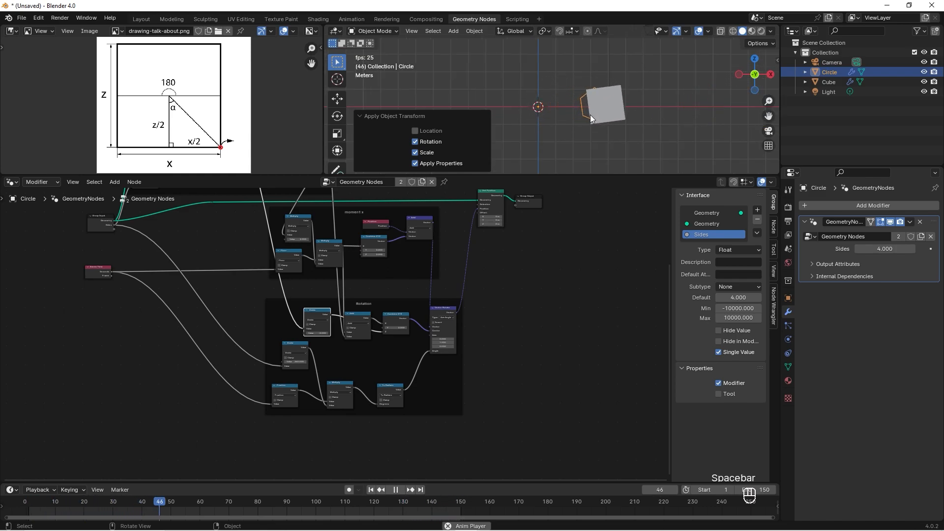
{"action": "key", "text": "space"}
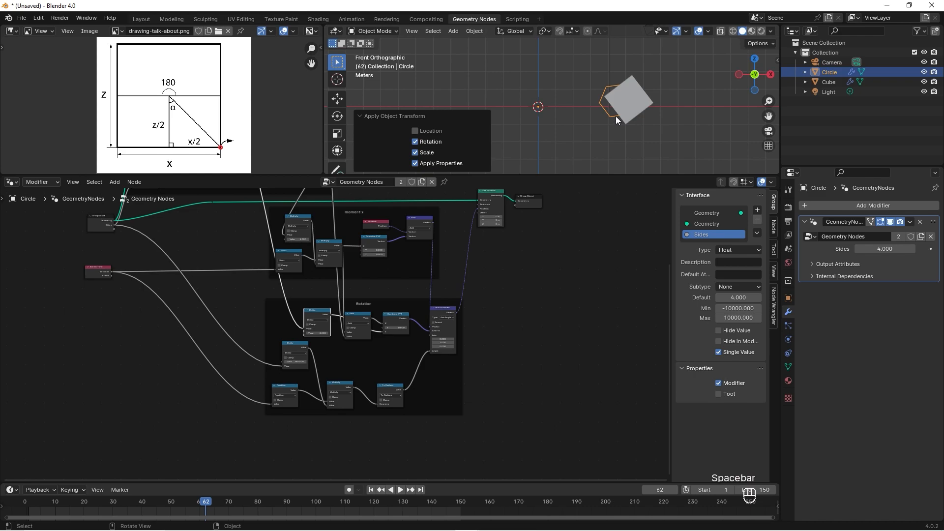
Set the hexagon's Sides value to 6 in the modifier and play the animation to check the roll
{"action": "left_click", "coordinate": [877, 249]}
{"action": "type", "text": "6"}
{"action": "key", "text": "Return"}
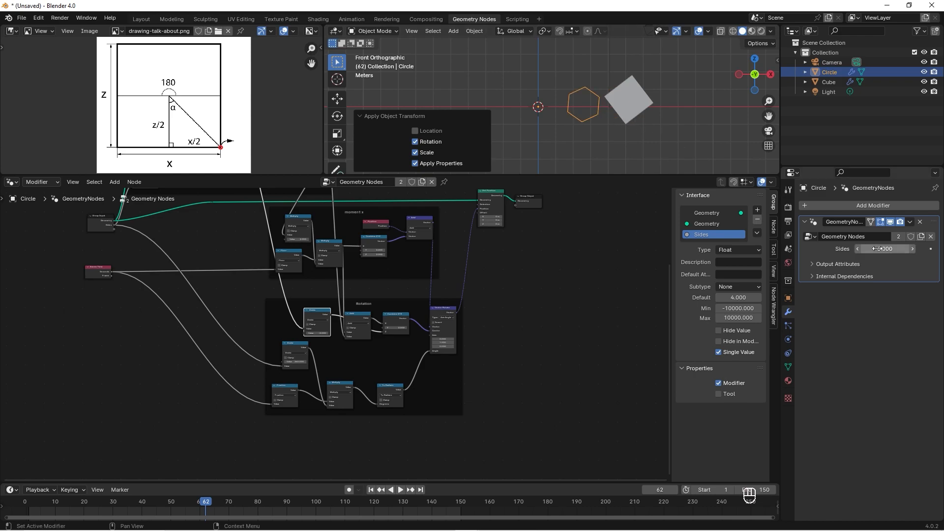
{"action": "key", "text": "space"}
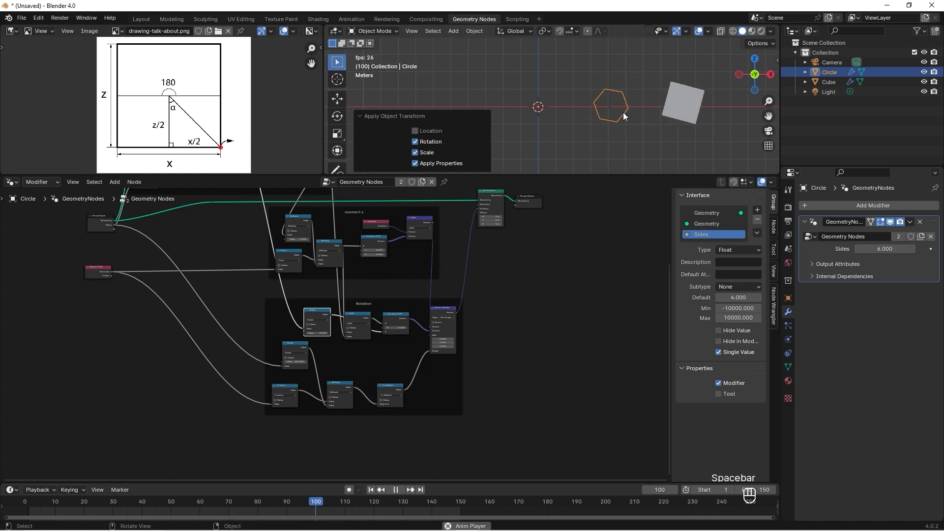
{"action": "key", "text": "space"}
Add a reroute point on the Scene Time Seconds links, shift it toward the frames and lower the Scene Time node slightly
{"action": "scroll", "coordinate": [520, 308], "scroll_direction": "down", "scroll_amount": 4}
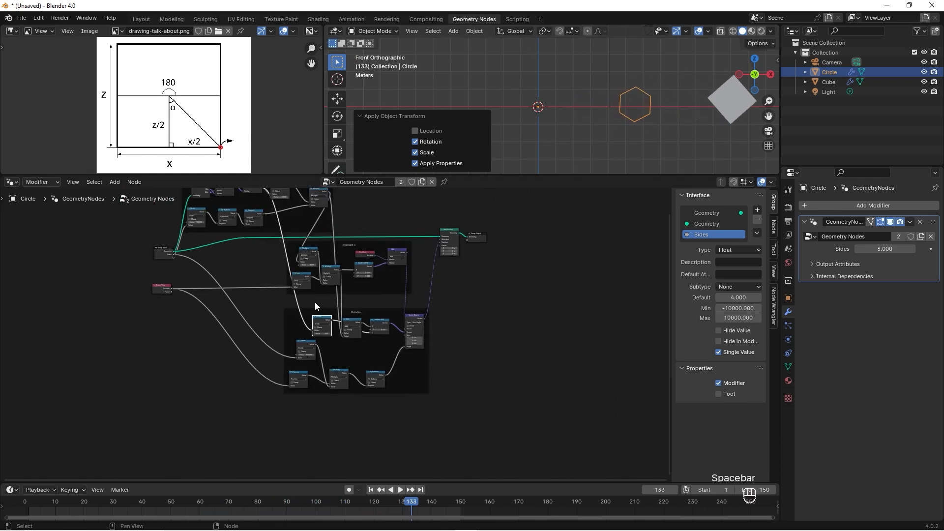
{"action": "middle_click_drag", "start_coordinate": [304, 303], "coordinate": [520, 336]}
{"action": "scroll", "coordinate": [512, 339], "scroll_direction": "up", "scroll_amount": 6}
{"action": "right_click_drag", "start_coordinate": [468, 296], "coordinate": [463, 369], "text": "shift"}
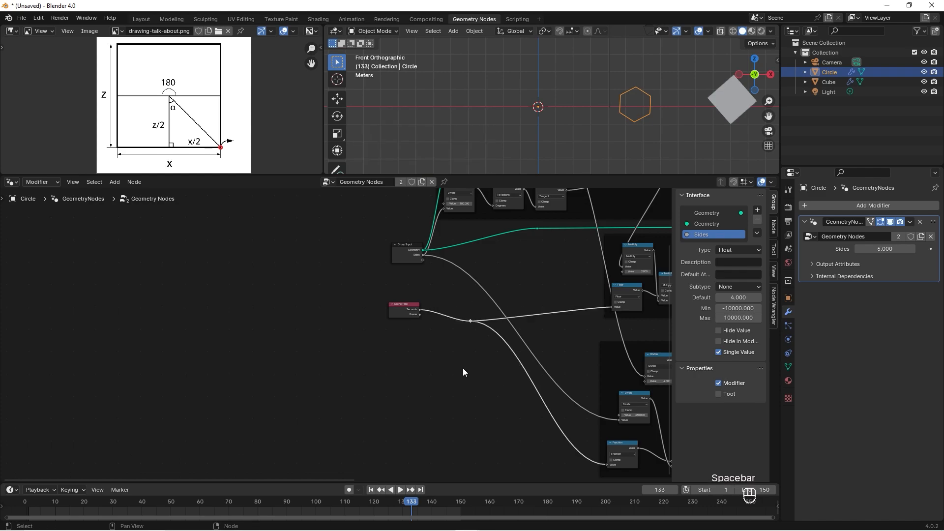
{"action": "key", "text": "g"}
{"action": "left_click", "coordinate": [555, 321]}
{"action": "left_click_drag", "start_coordinate": [412, 309], "coordinate": [412, 328]}
Insert a Math node set to Multiply on the Scene Time Seconds link, ahead of the reroute, and raise it slightly
{"action": "scroll", "coordinate": [440, 317], "scroll_direction": "up", "scroll_amount": 3}
{"action": "scroll", "coordinate": [441, 318], "scroll_direction": "up", "scroll_amount": 1}
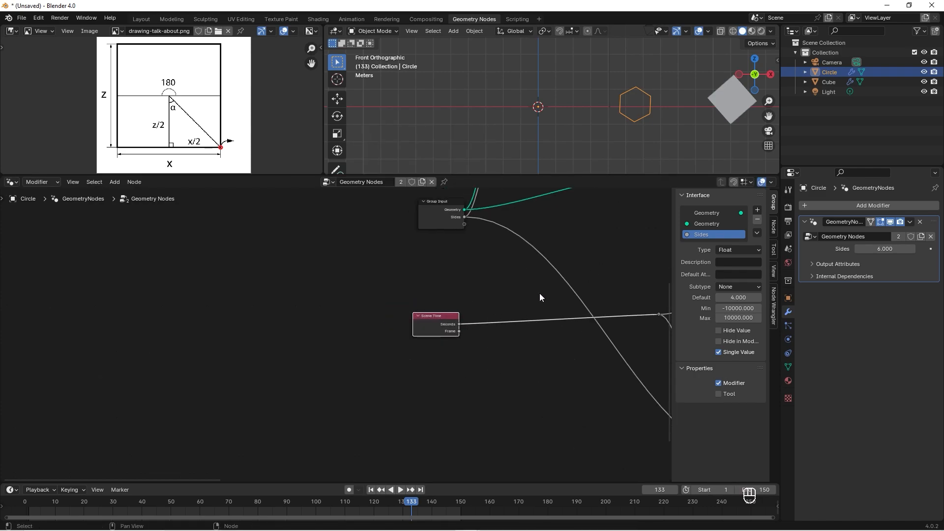
{"action": "middle_click_drag", "start_coordinate": [541, 297], "coordinate": [449, 306]}
{"action": "key", "text": "shift+a"}
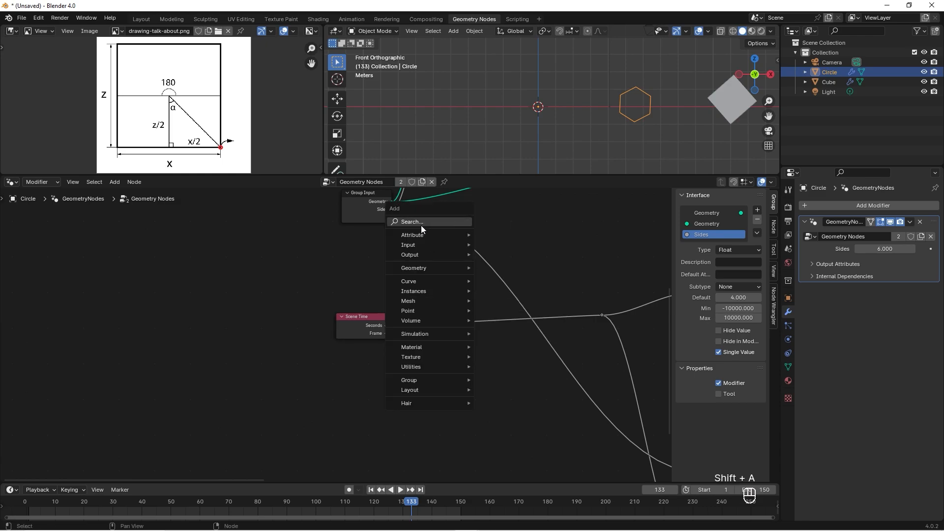
{"action": "left_click", "coordinate": [422, 222]}
{"action": "type", "text": "ma"}
{"action": "key", "text": "Return"}
{"action": "left_click", "coordinate": [433, 318]}
{"action": "left_click", "coordinate": [457, 317]}
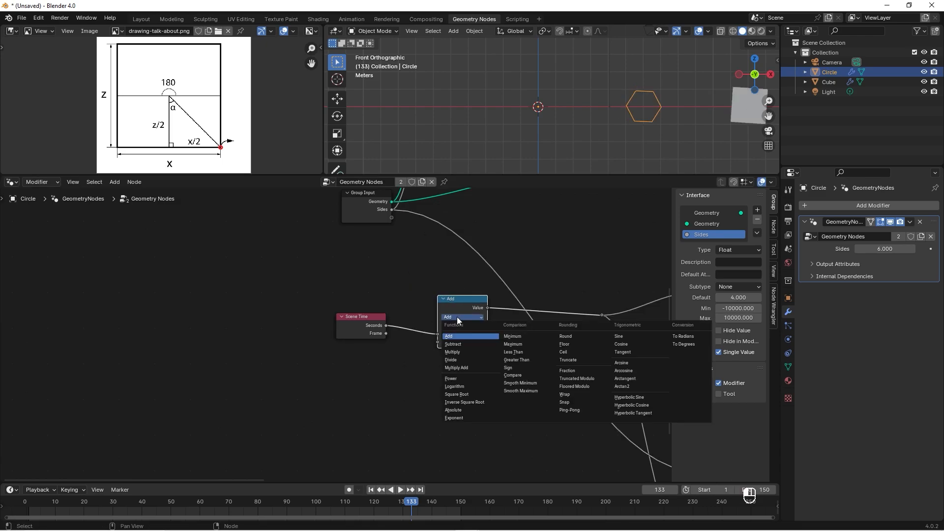
{"action": "left_click", "coordinate": [460, 352]}
{"action": "left_click_drag", "start_coordinate": [459, 300], "coordinate": [464, 290]}
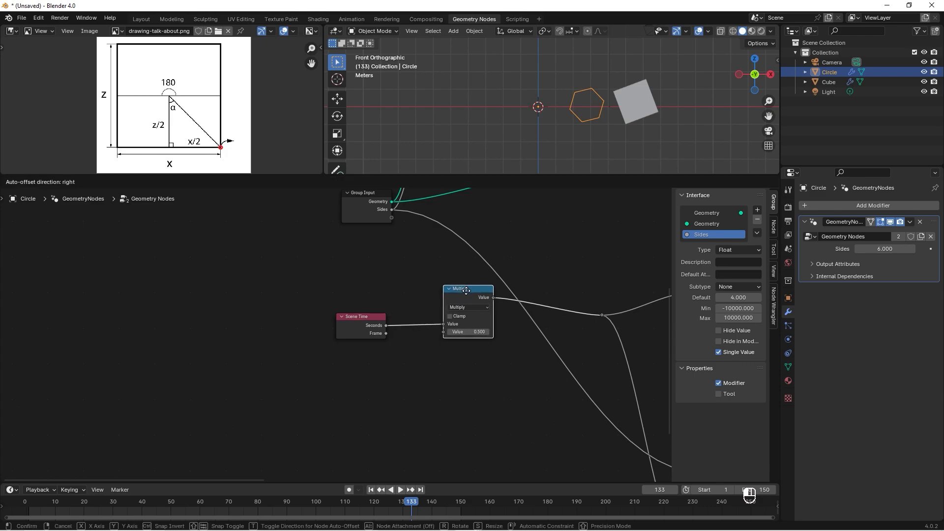
Expose the Multiply node's second value as a group input named Speed and make it Single Value
{"action": "middle_click_drag", "start_coordinate": [412, 270], "coordinate": [448, 323]}
{"action": "left_click_drag", "start_coordinate": [465, 377], "coordinate": [412, 262]}
{"action": "double_click", "coordinate": [708, 245]}
{"action": "type", "text": "Speed"}
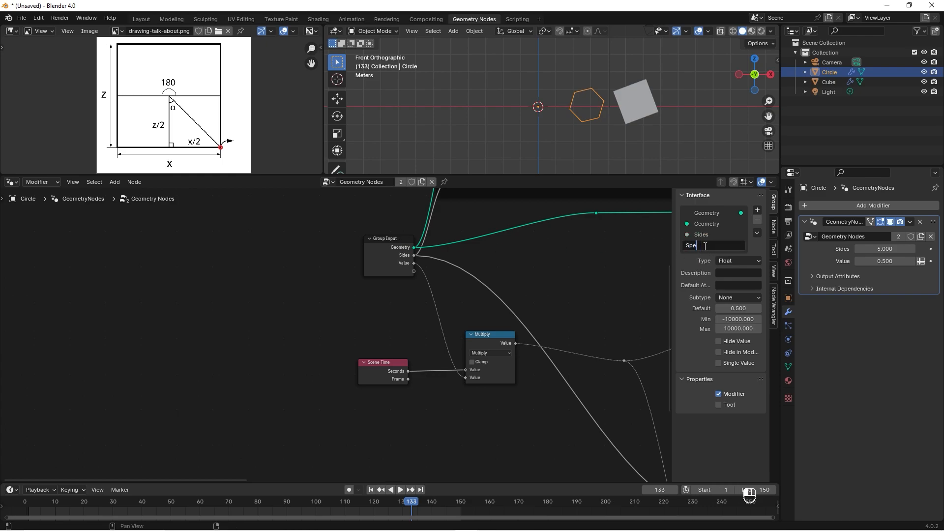
{"action": "key", "text": "Return"}
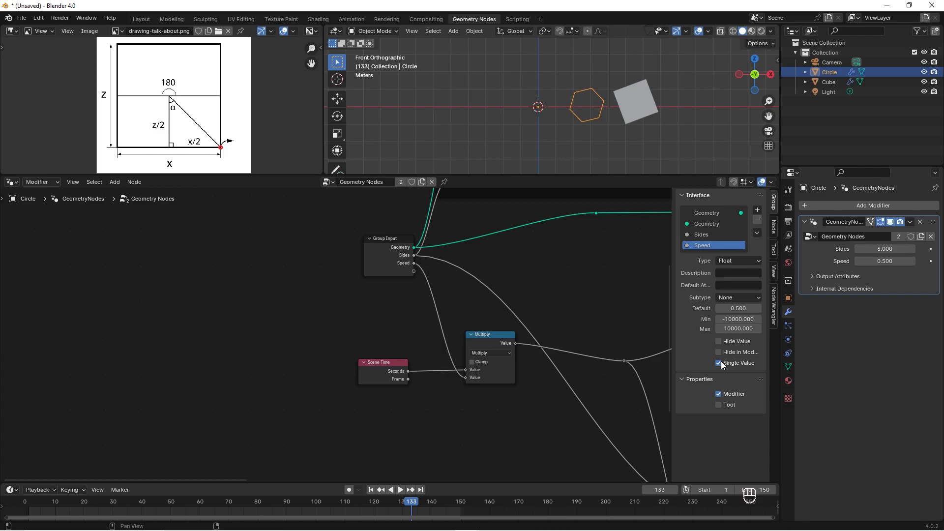
{"action": "left_click", "coordinate": [719, 362]}
Play the animation and set the cube's Speed to 4 in its modifier
{"action": "key", "text": "space"}
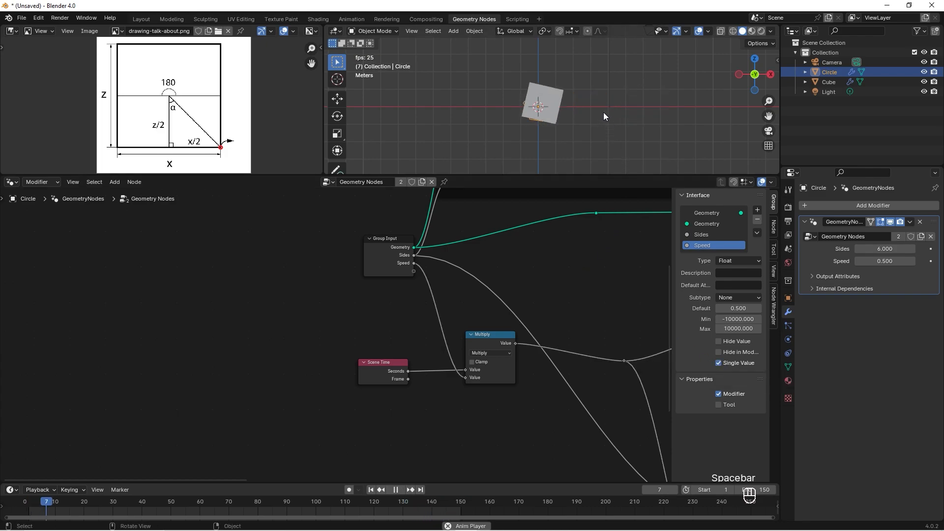
{"action": "left_click", "coordinate": [573, 104]}
{"action": "left_click", "coordinate": [885, 261]}
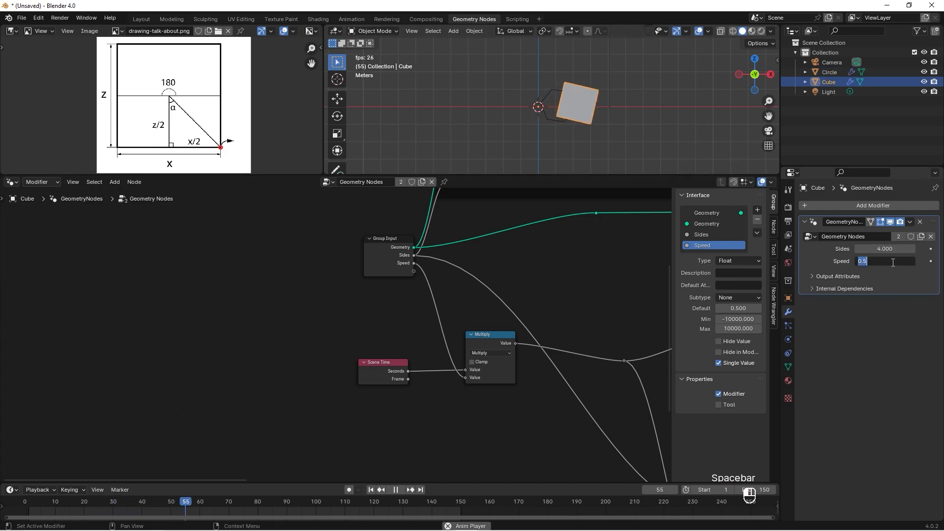
{"action": "type", "text": "4"}
{"action": "key", "text": "Return"}
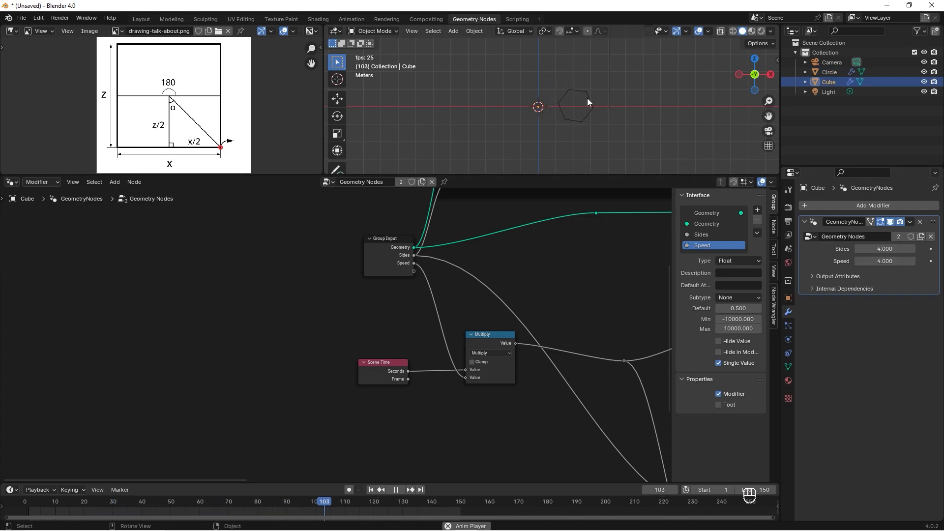
Select the hexagon and set its Speed to 2 in the modifier while the animation plays
{"action": "left_click", "coordinate": [587, 98]}
{"action": "left_click", "coordinate": [904, 265]}
{"action": "type", "text": "2"}
{"action": "key", "text": "Return"}
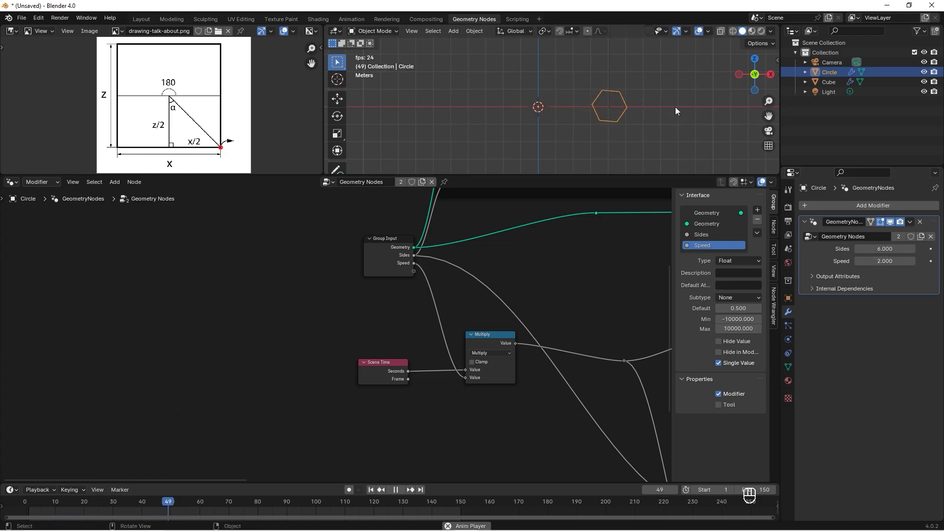
Spread the Fraction and Multiply nodes apart in the rotation frame to make room between them, and stop the playback
{"action": "scroll", "coordinate": [590, 265], "scroll_direction": "down", "scroll_amount": 6}
{"action": "middle_click_drag", "start_coordinate": [501, 370], "coordinate": [363, 283]}
{"action": "middle_click_drag", "start_coordinate": [517, 391], "coordinate": [477, 335]}
{"action": "scroll", "coordinate": [476, 335], "scroll_direction": "up", "scroll_amount": 6}
{"action": "scroll", "coordinate": [476, 335], "scroll_direction": "up", "scroll_amount": 1}
{"action": "left_click_drag", "start_coordinate": [464, 319], "coordinate": [362, 329]}
{"action": "left_click_drag", "start_coordinate": [570, 313], "coordinate": [594, 314]}
{"action": "key", "text": "Escape"}
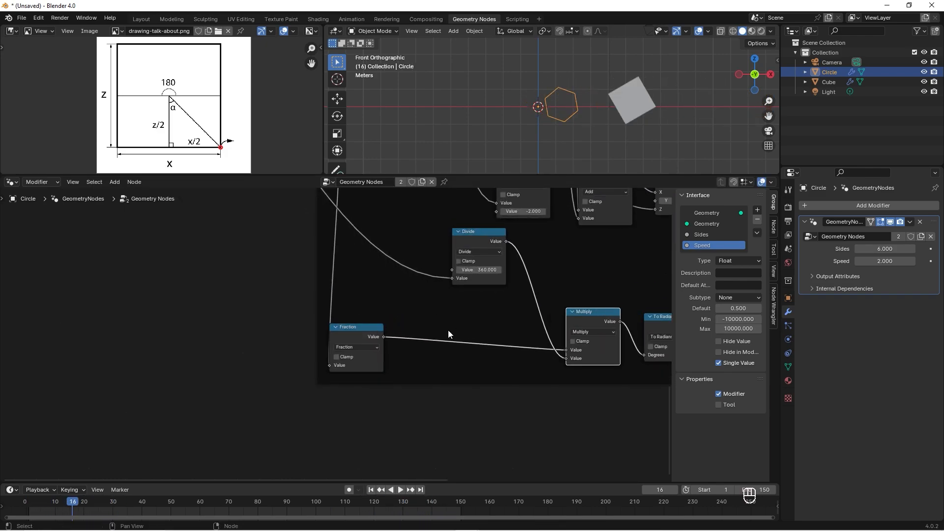
Insert an RGB Curves node on the link between the Fraction and Multiply nodes
{"action": "key", "text": "shift+a"}
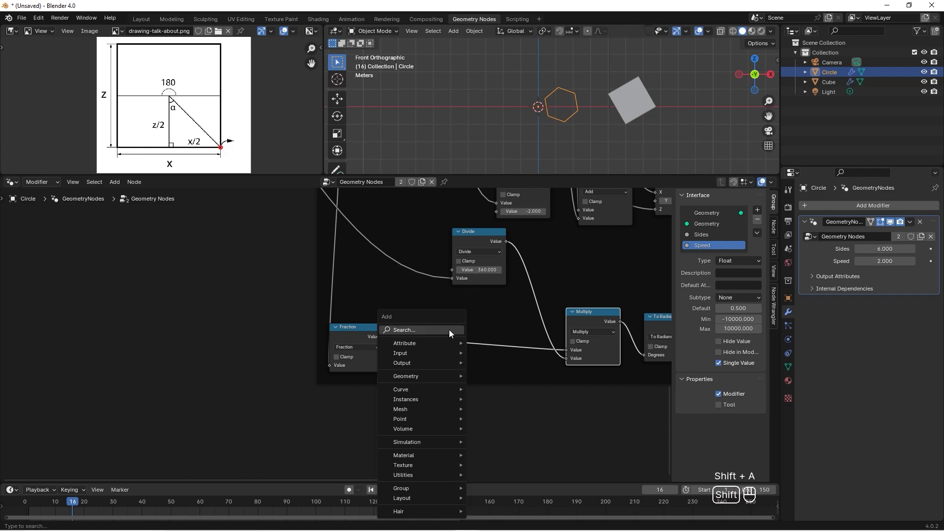
{"action": "left_click", "coordinate": [449, 330]}
{"action": "type", "text": "rgb"}
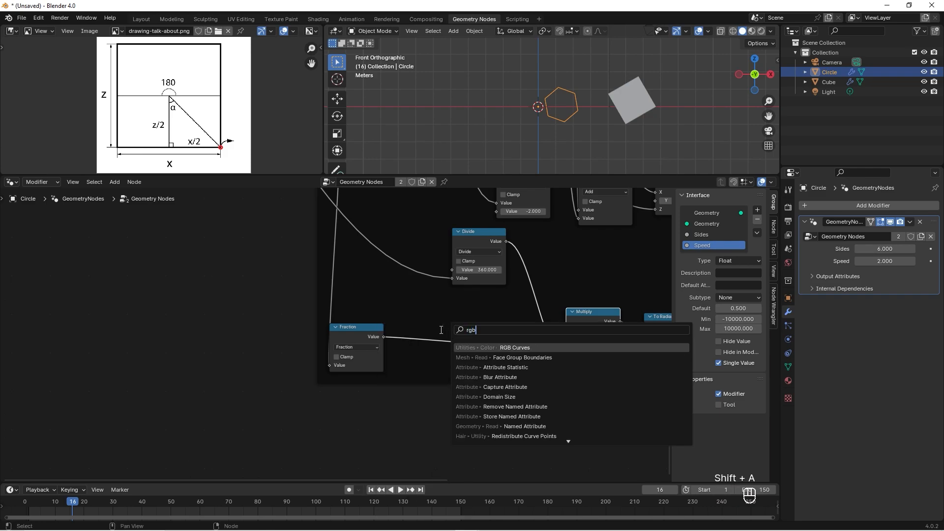
{"action": "key", "text": "Return"}
{"action": "left_click", "coordinate": [433, 316]}
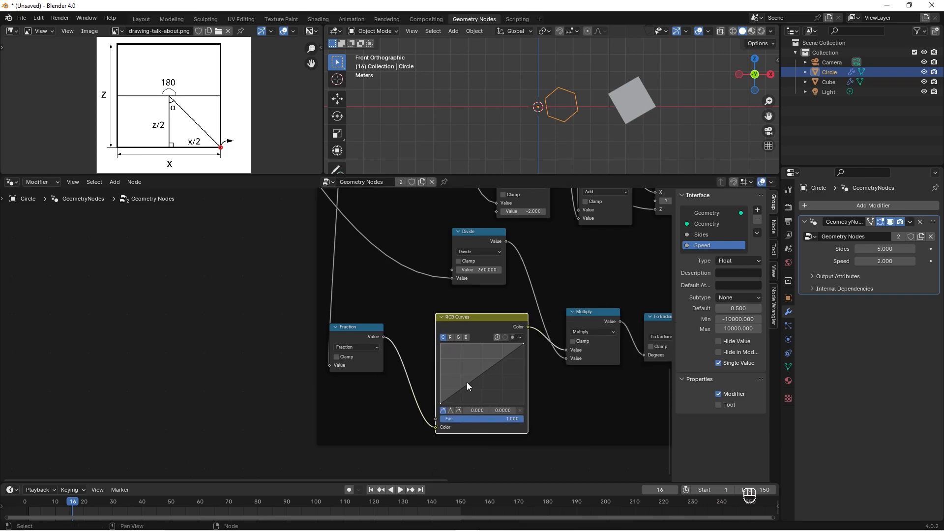
Play the animation and bend the RGB curve into a wave with two control points, the first at about 0.231, 0.444
{"action": "key", "text": "space"}
{"action": "left_click_drag", "start_coordinate": [467, 382], "coordinate": [495, 365]}
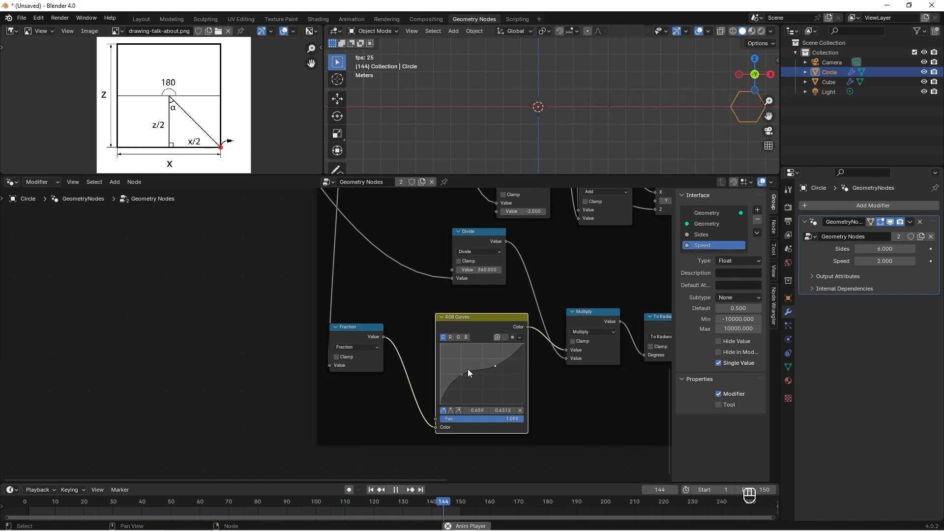
{"action": "left_click_drag", "start_coordinate": [462, 374], "coordinate": [457, 391]}
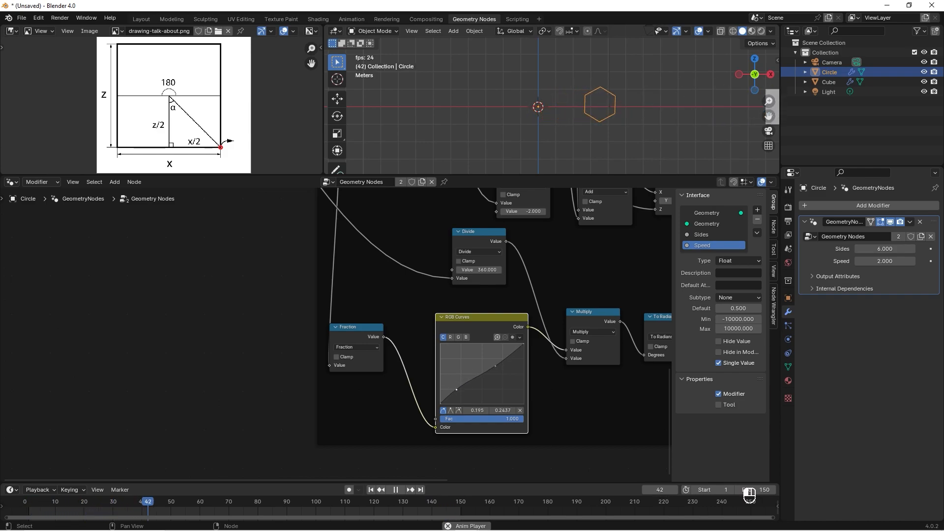
{"action": "left_click_drag", "start_coordinate": [495, 367], "coordinate": [451, 376]}
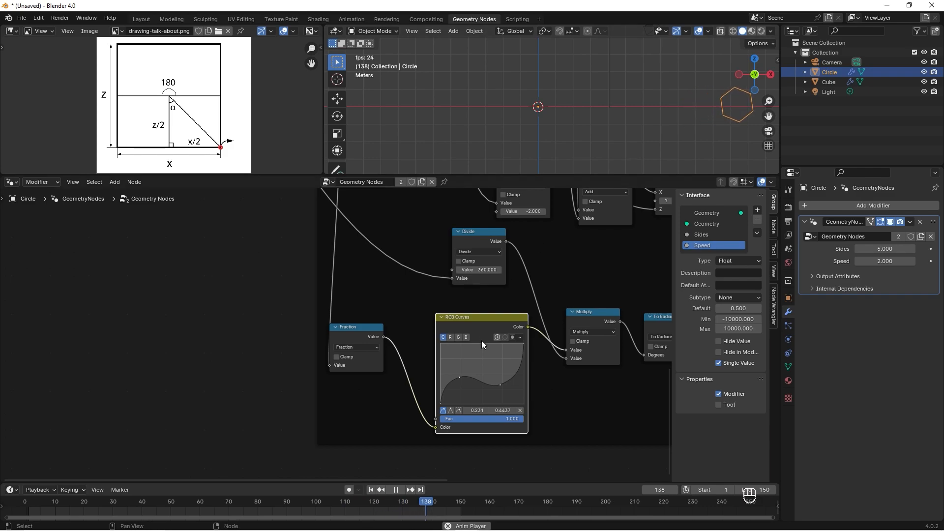
{"action": "scroll", "coordinate": [482, 340], "scroll_direction": "down", "scroll_amount": 5}
{"action": "scroll", "coordinate": [498, 310], "scroll_direction": "down", "scroll_amount": 4}
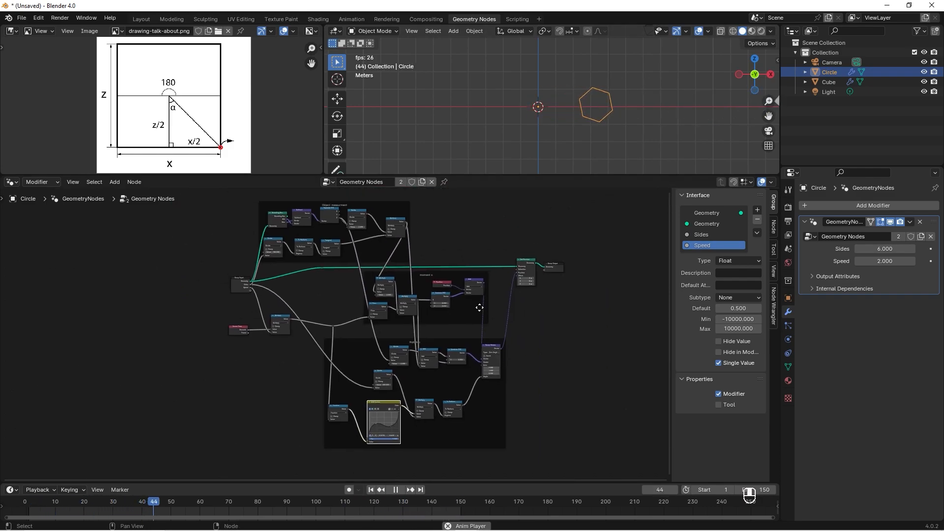